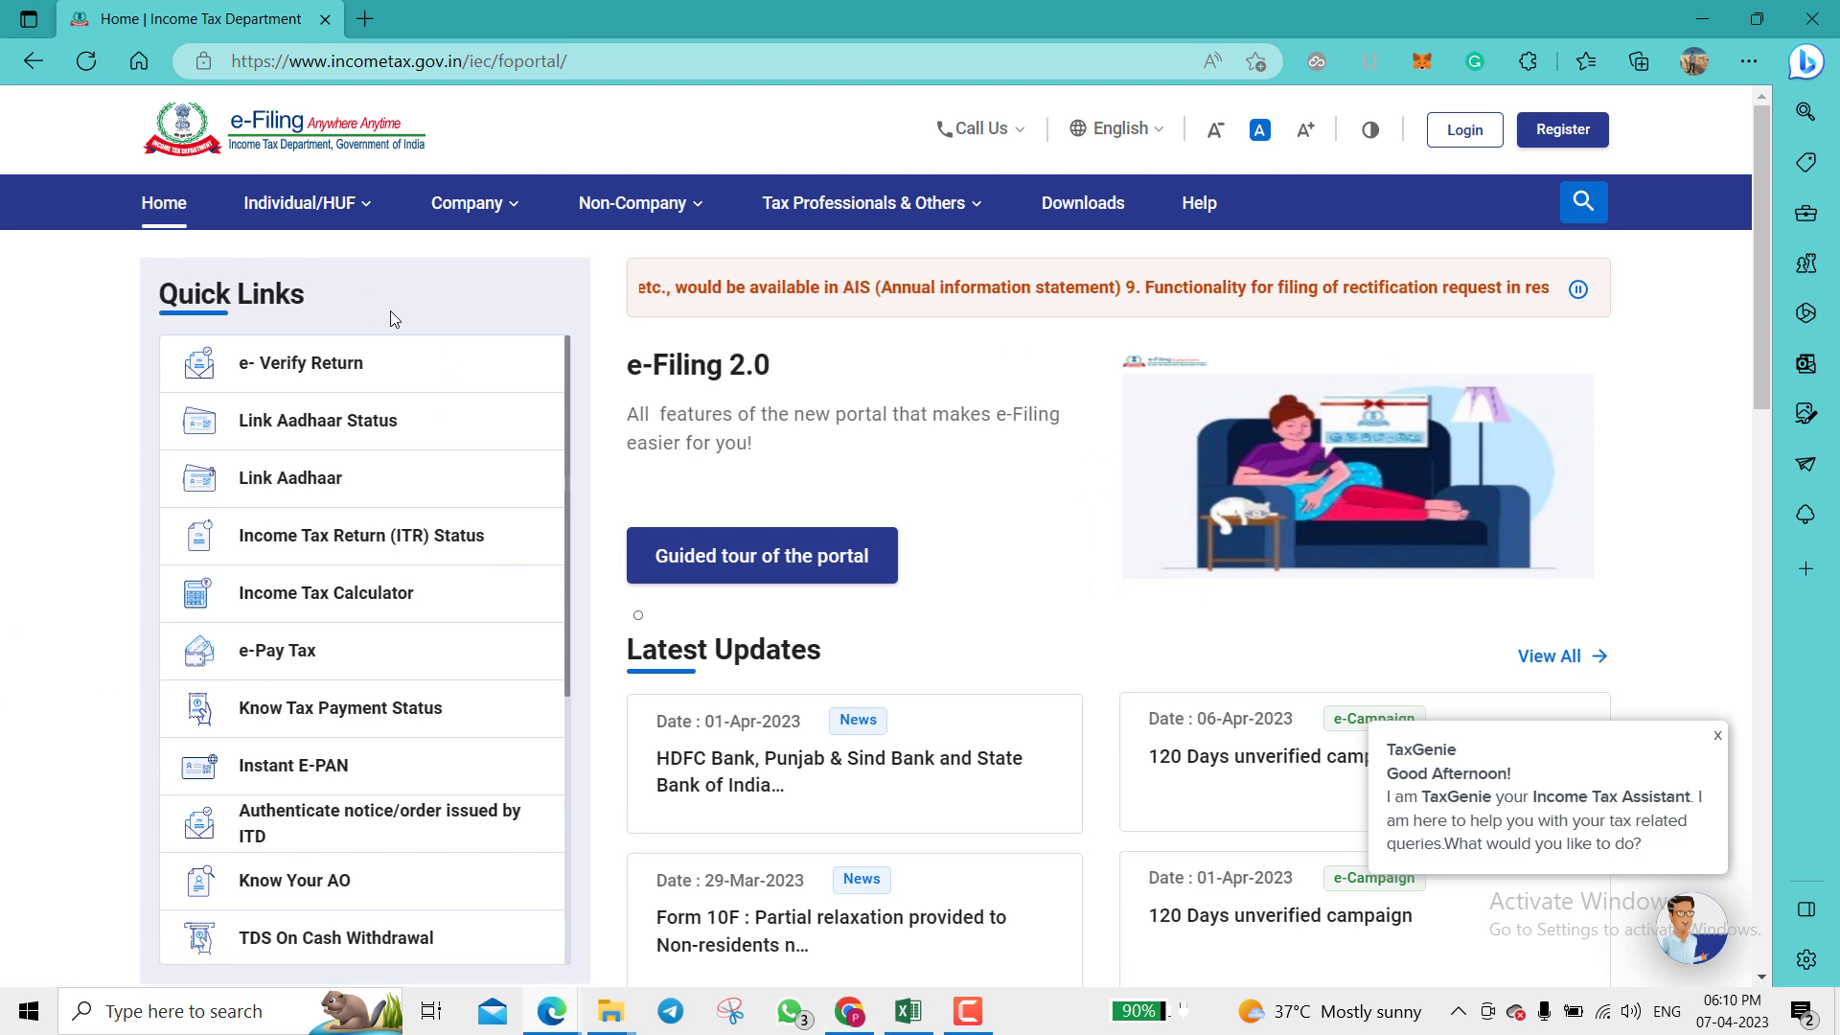
Step: Open the e-Pay Tax service from the home page's Quick Links
{"action": "left_click", "coordinate": [287, 663]}
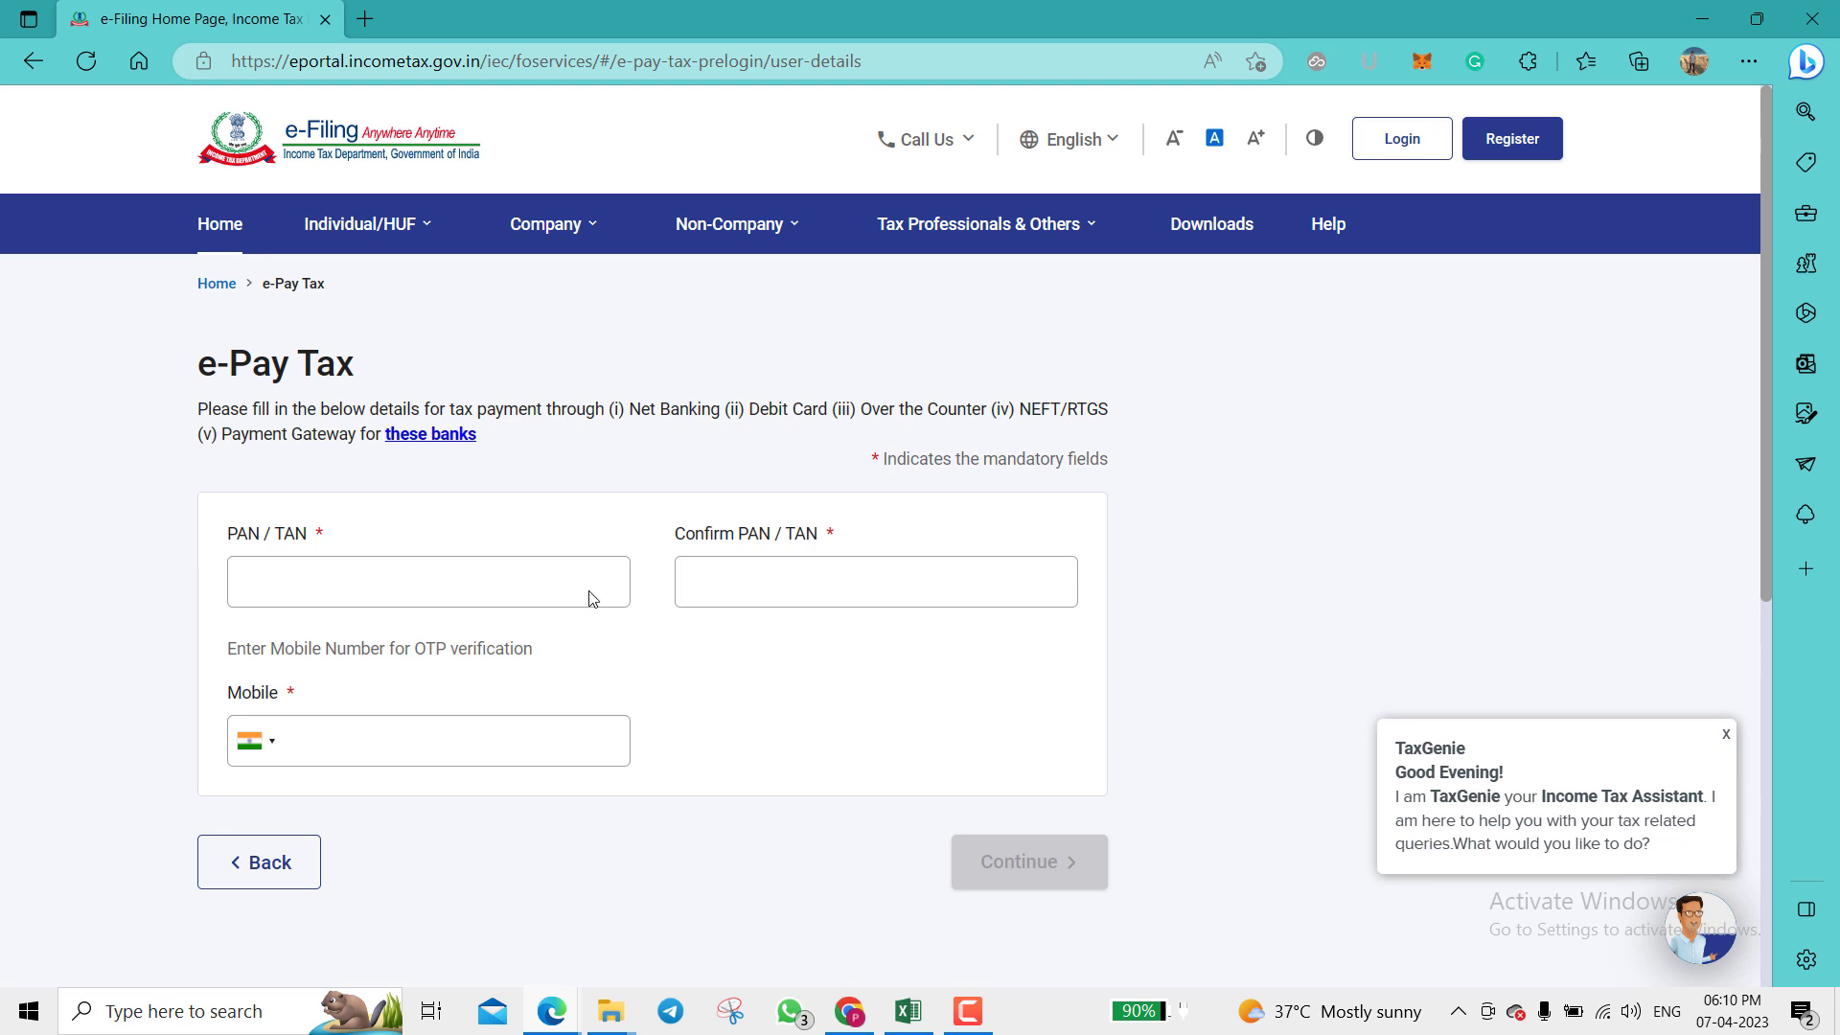
Step: Enter the TAN in PAN/TAN and re-enter it in Confirm PAN/TAN
{"action": "left_click", "coordinate": [573, 567]}
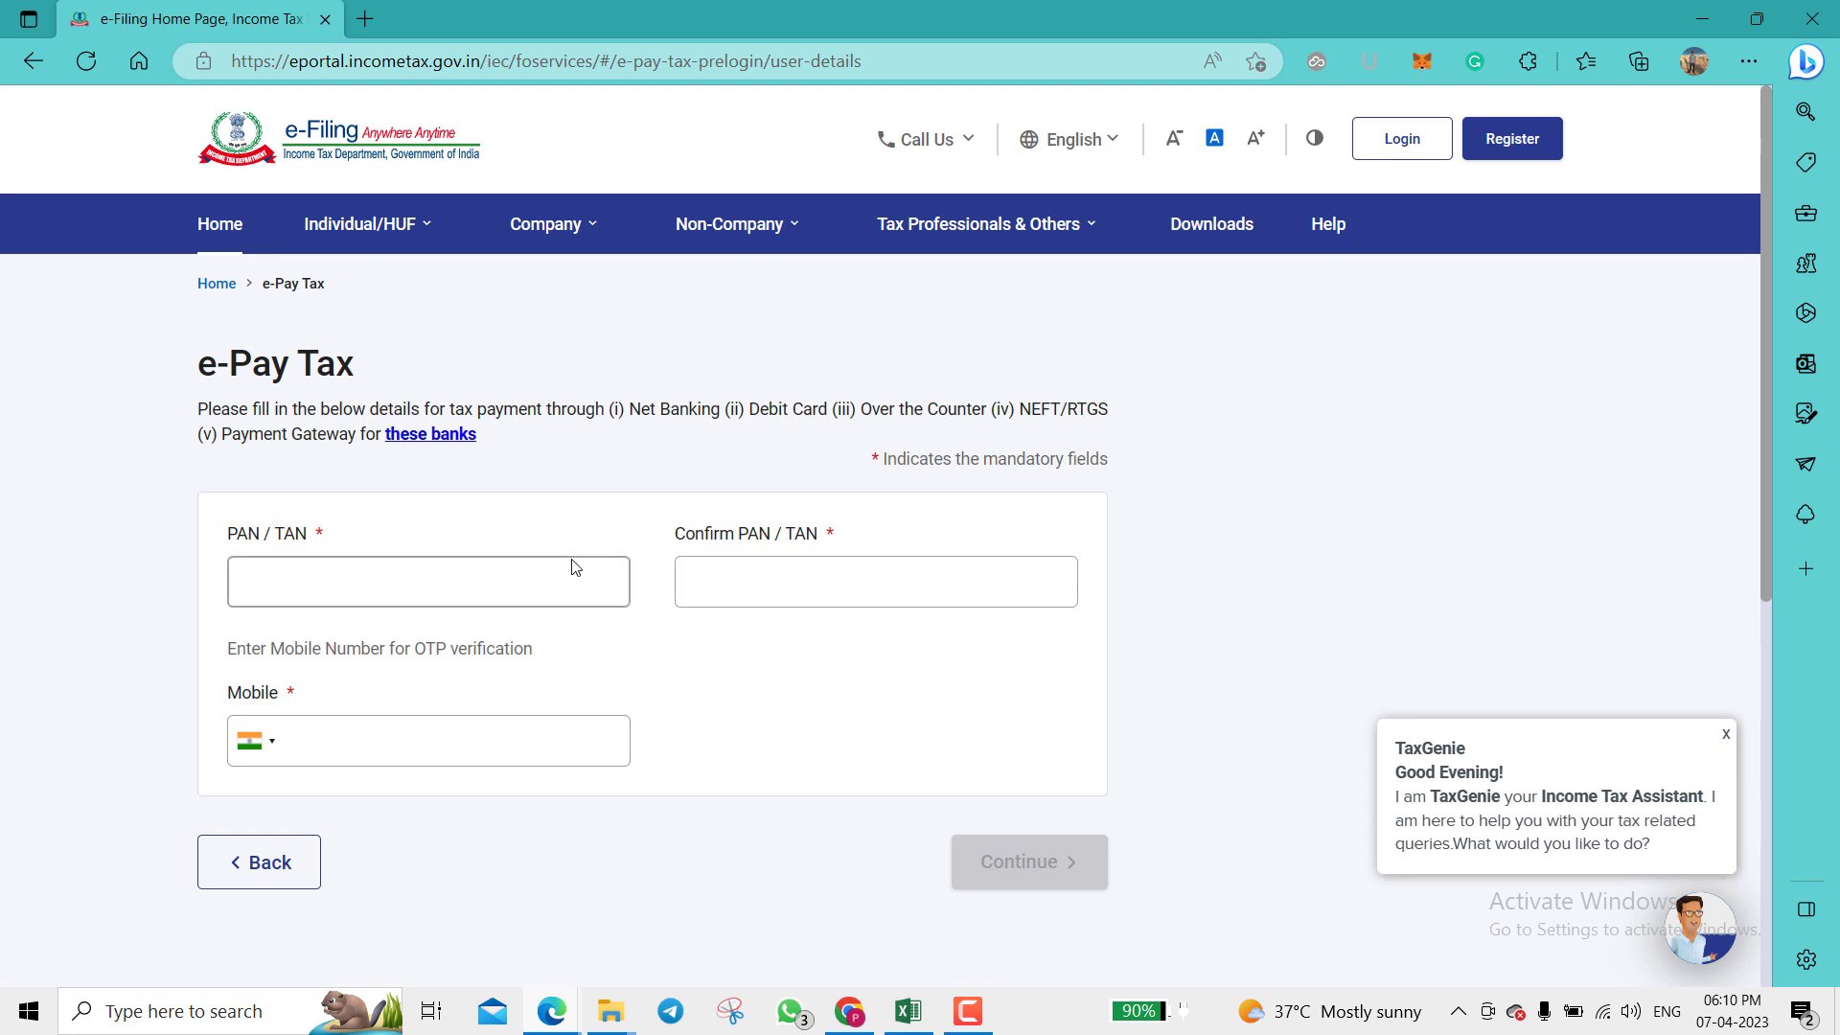
{"action": "left_click", "coordinate": [495, 576]}
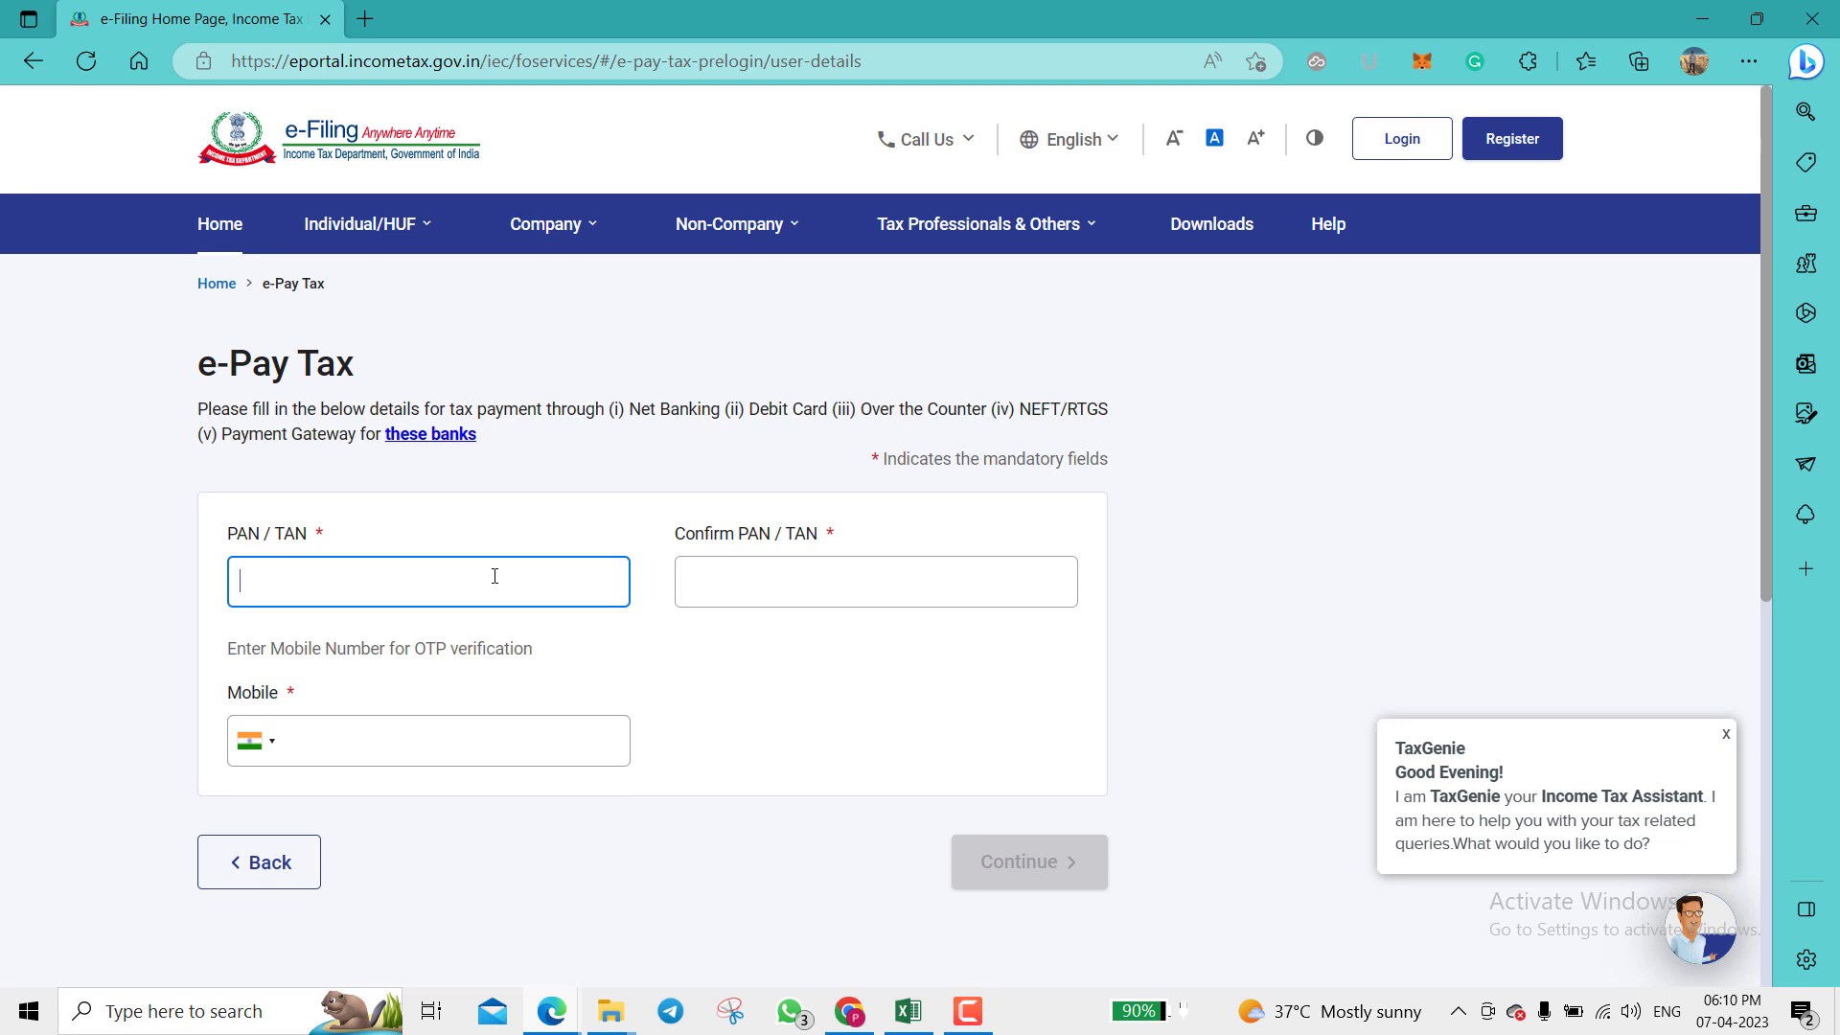
{"action": "key", "text": "ctrl+v"}
{"action": "left_click", "coordinate": [743, 586]}
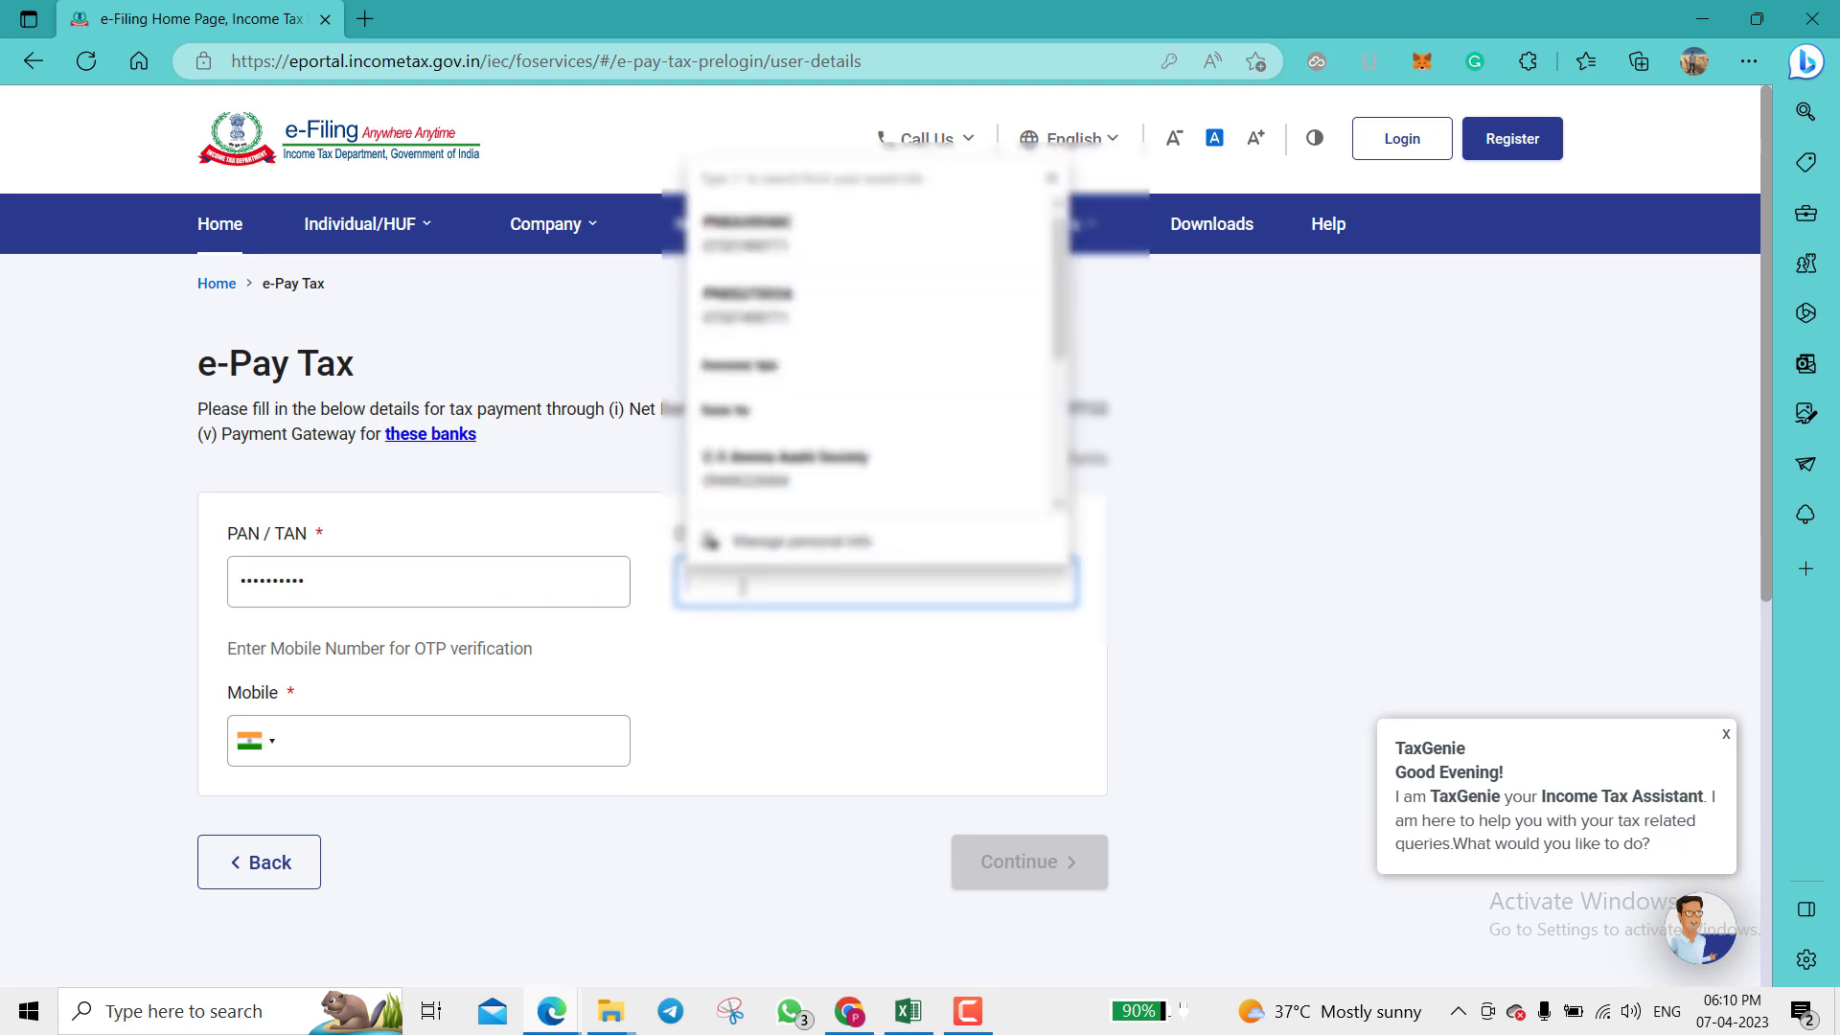
{"action": "left_click", "coordinate": [796, 602]}
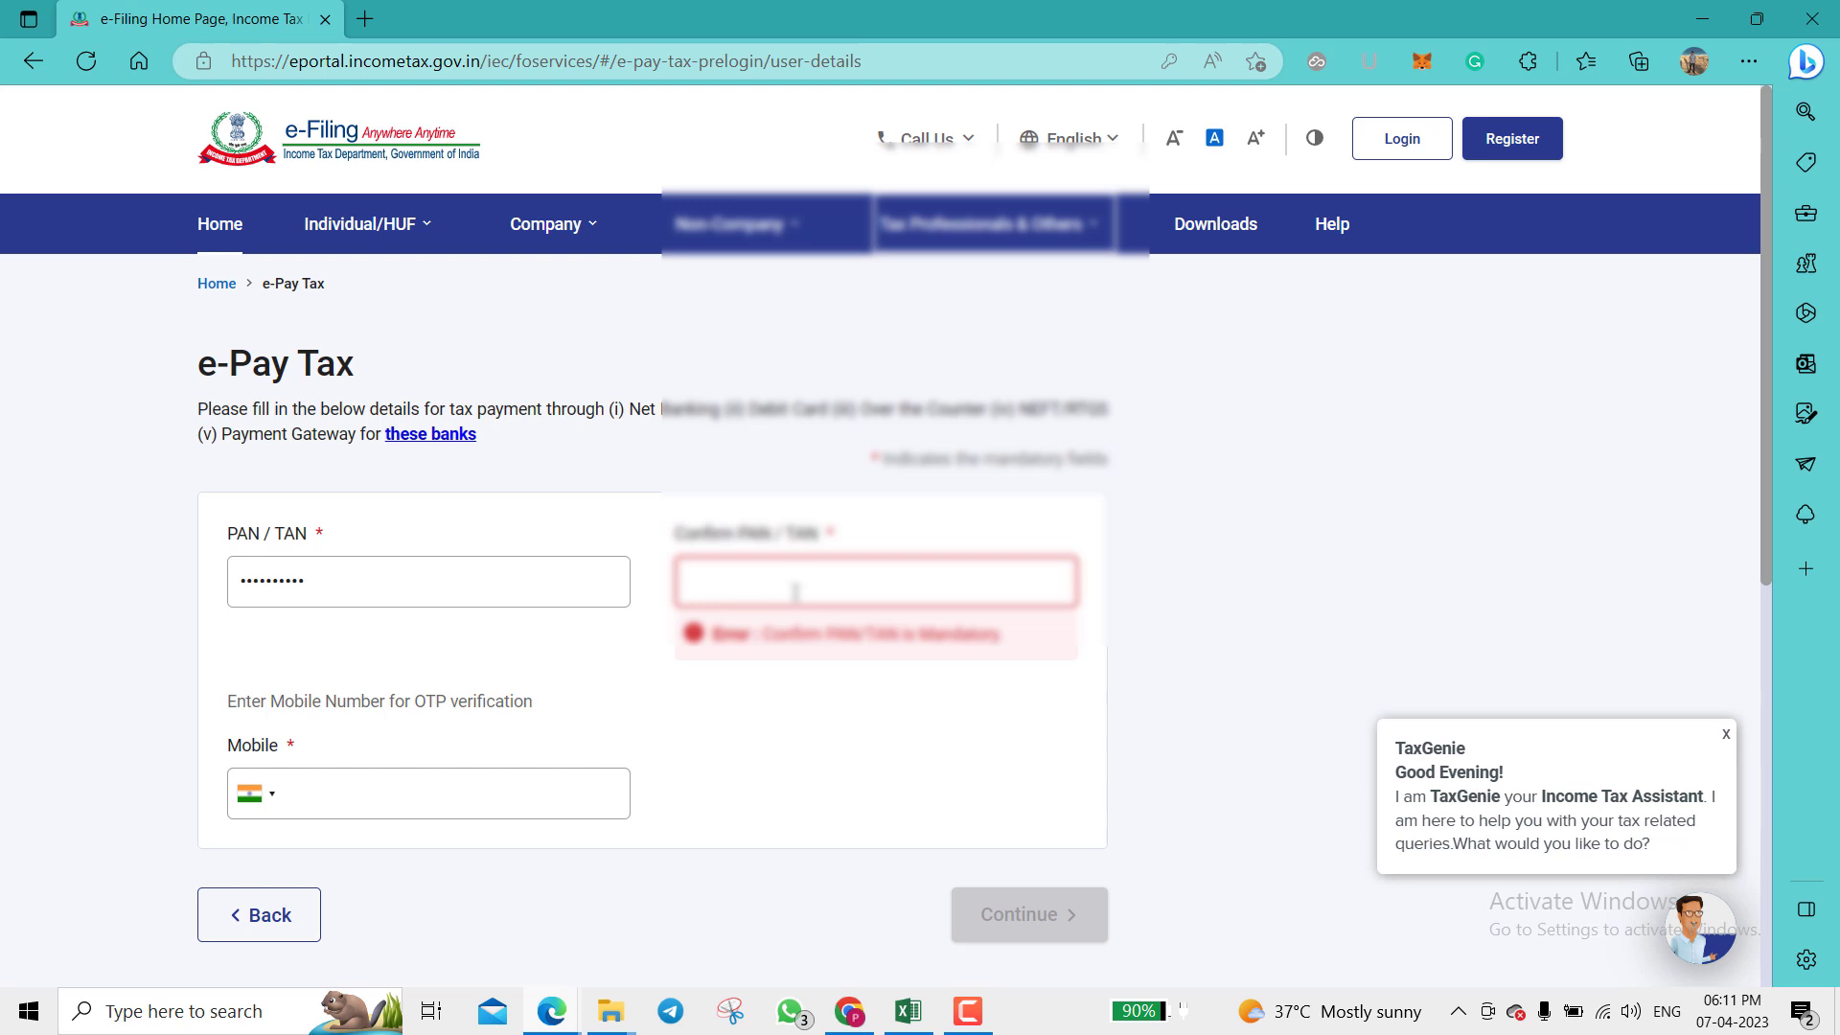
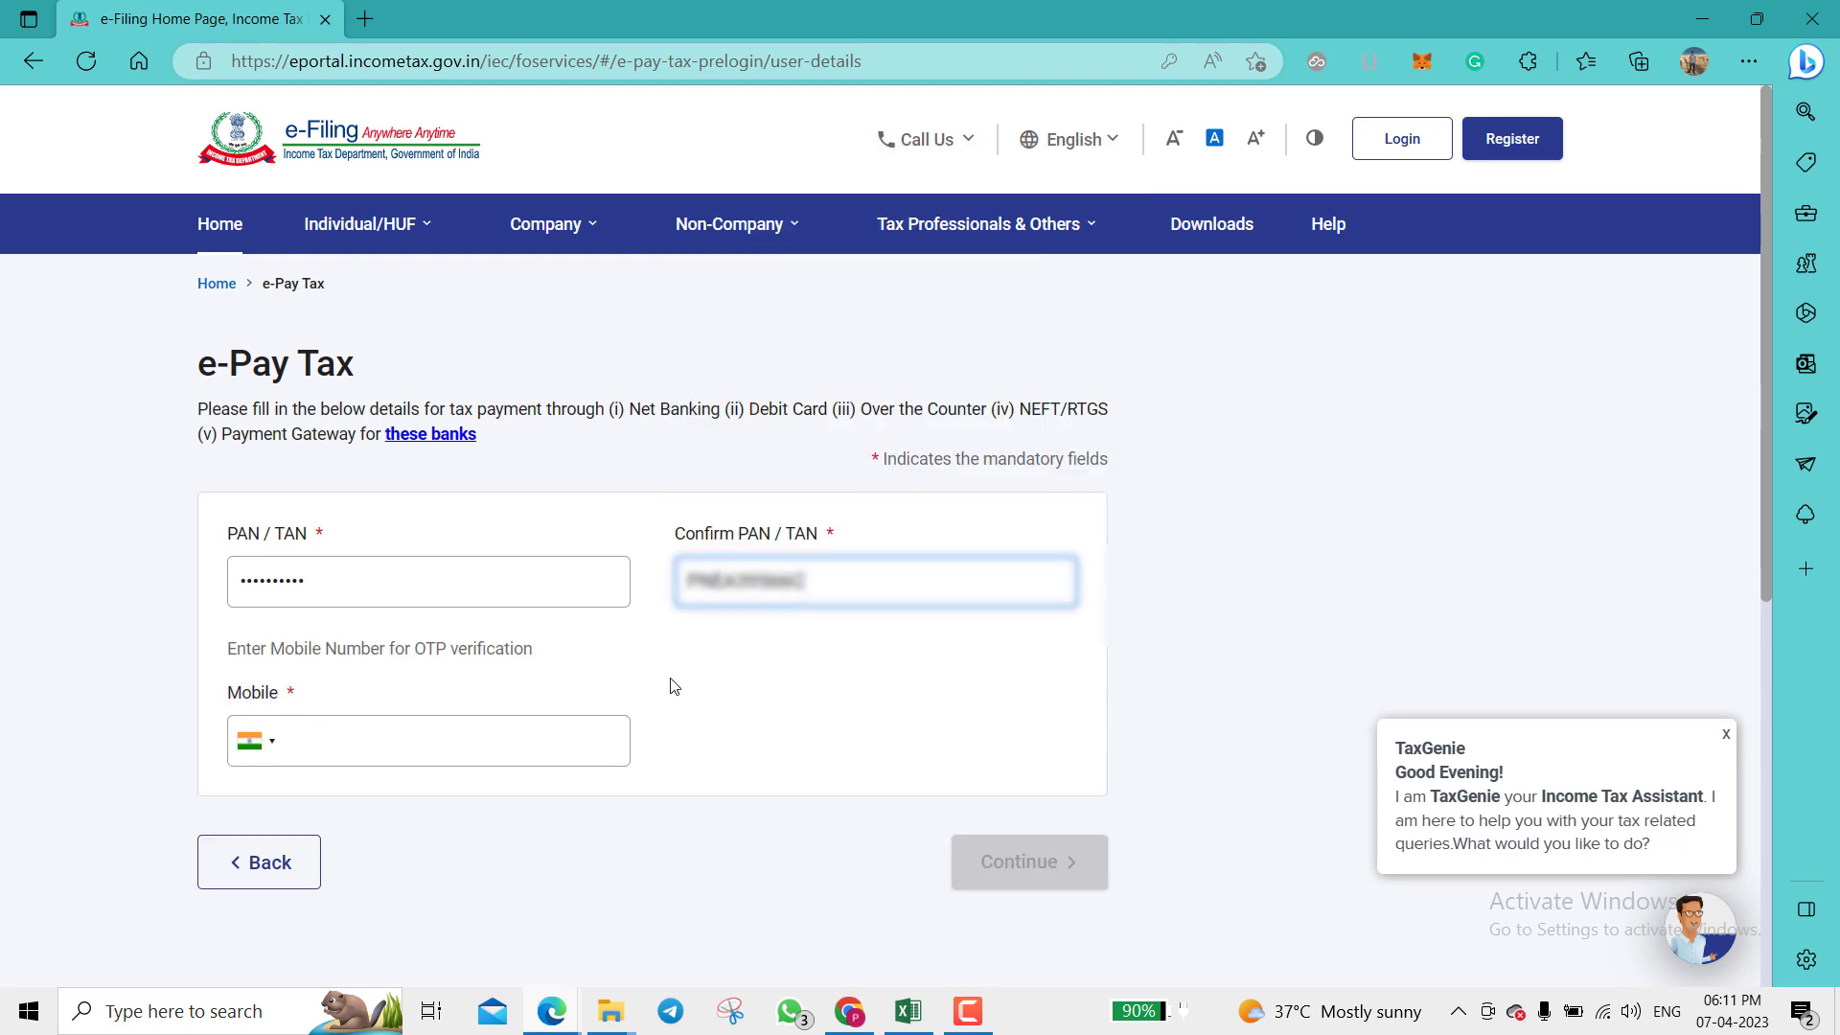
Step: Fill in the mobile number and submit the form to receive the OTP
{"action": "left_click", "coordinate": [471, 751]}
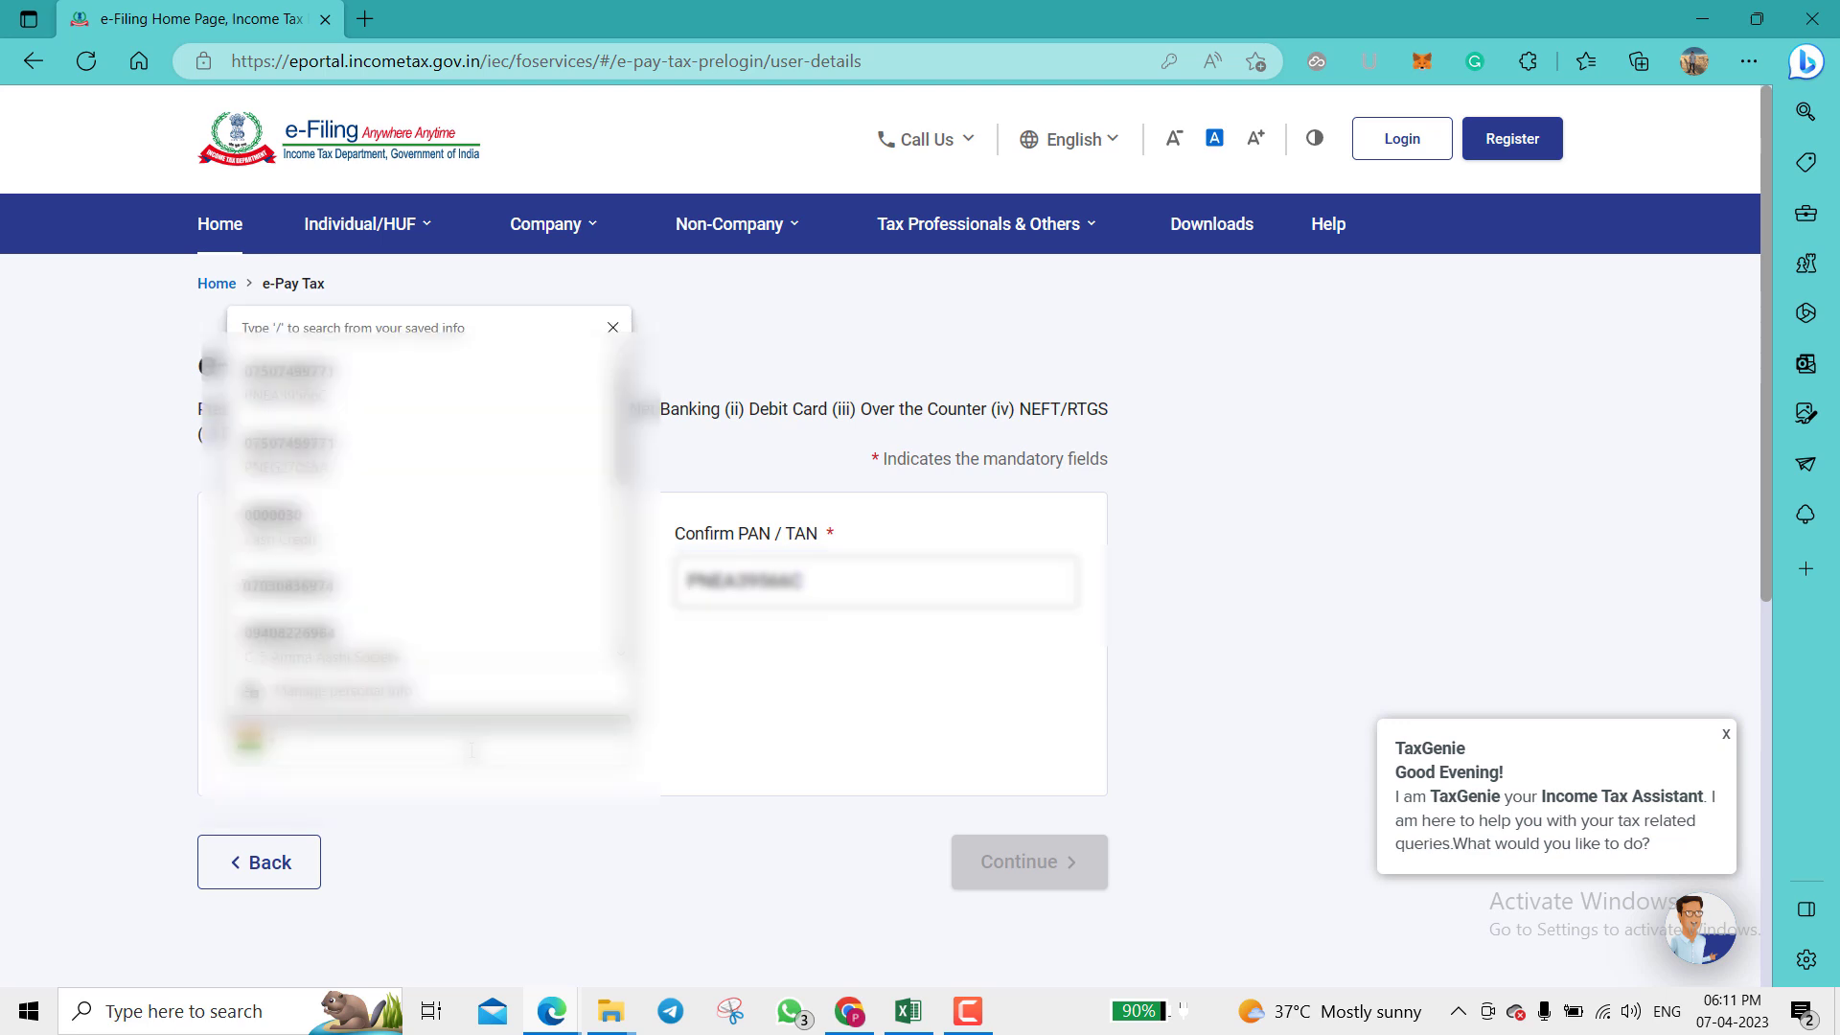
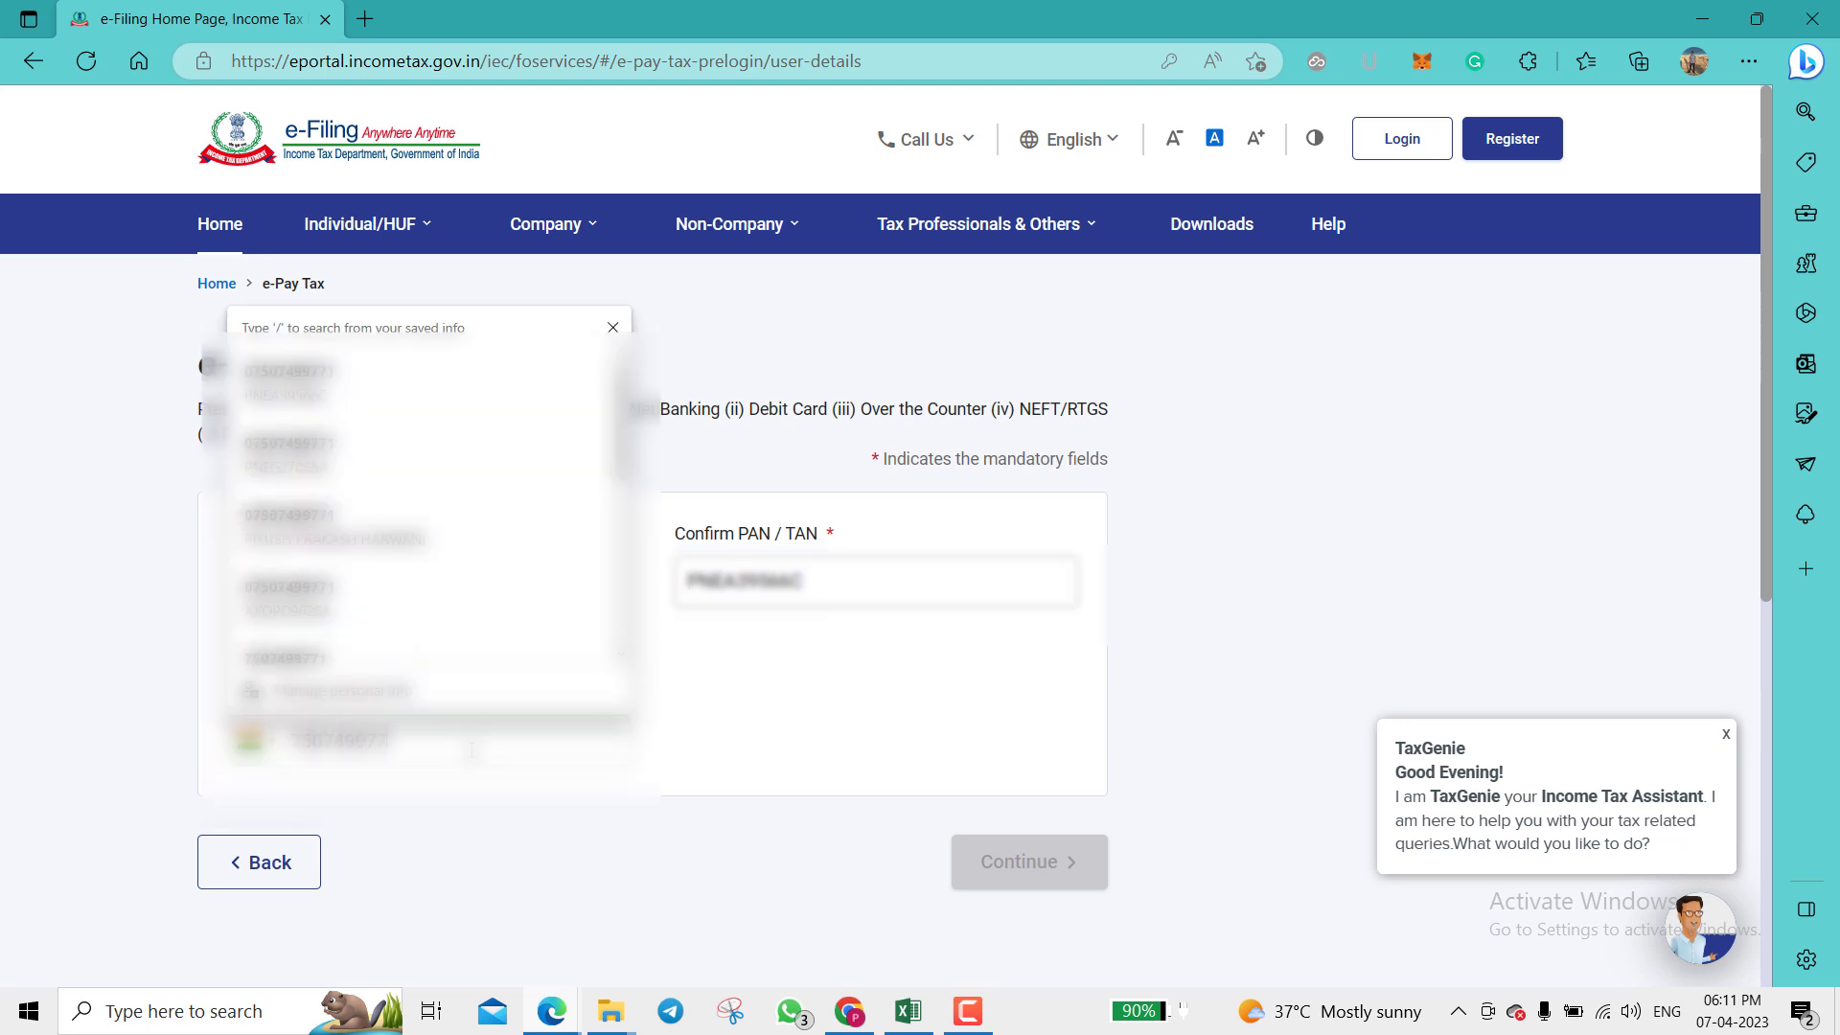
{"action": "left_click", "coordinate": [720, 748]}
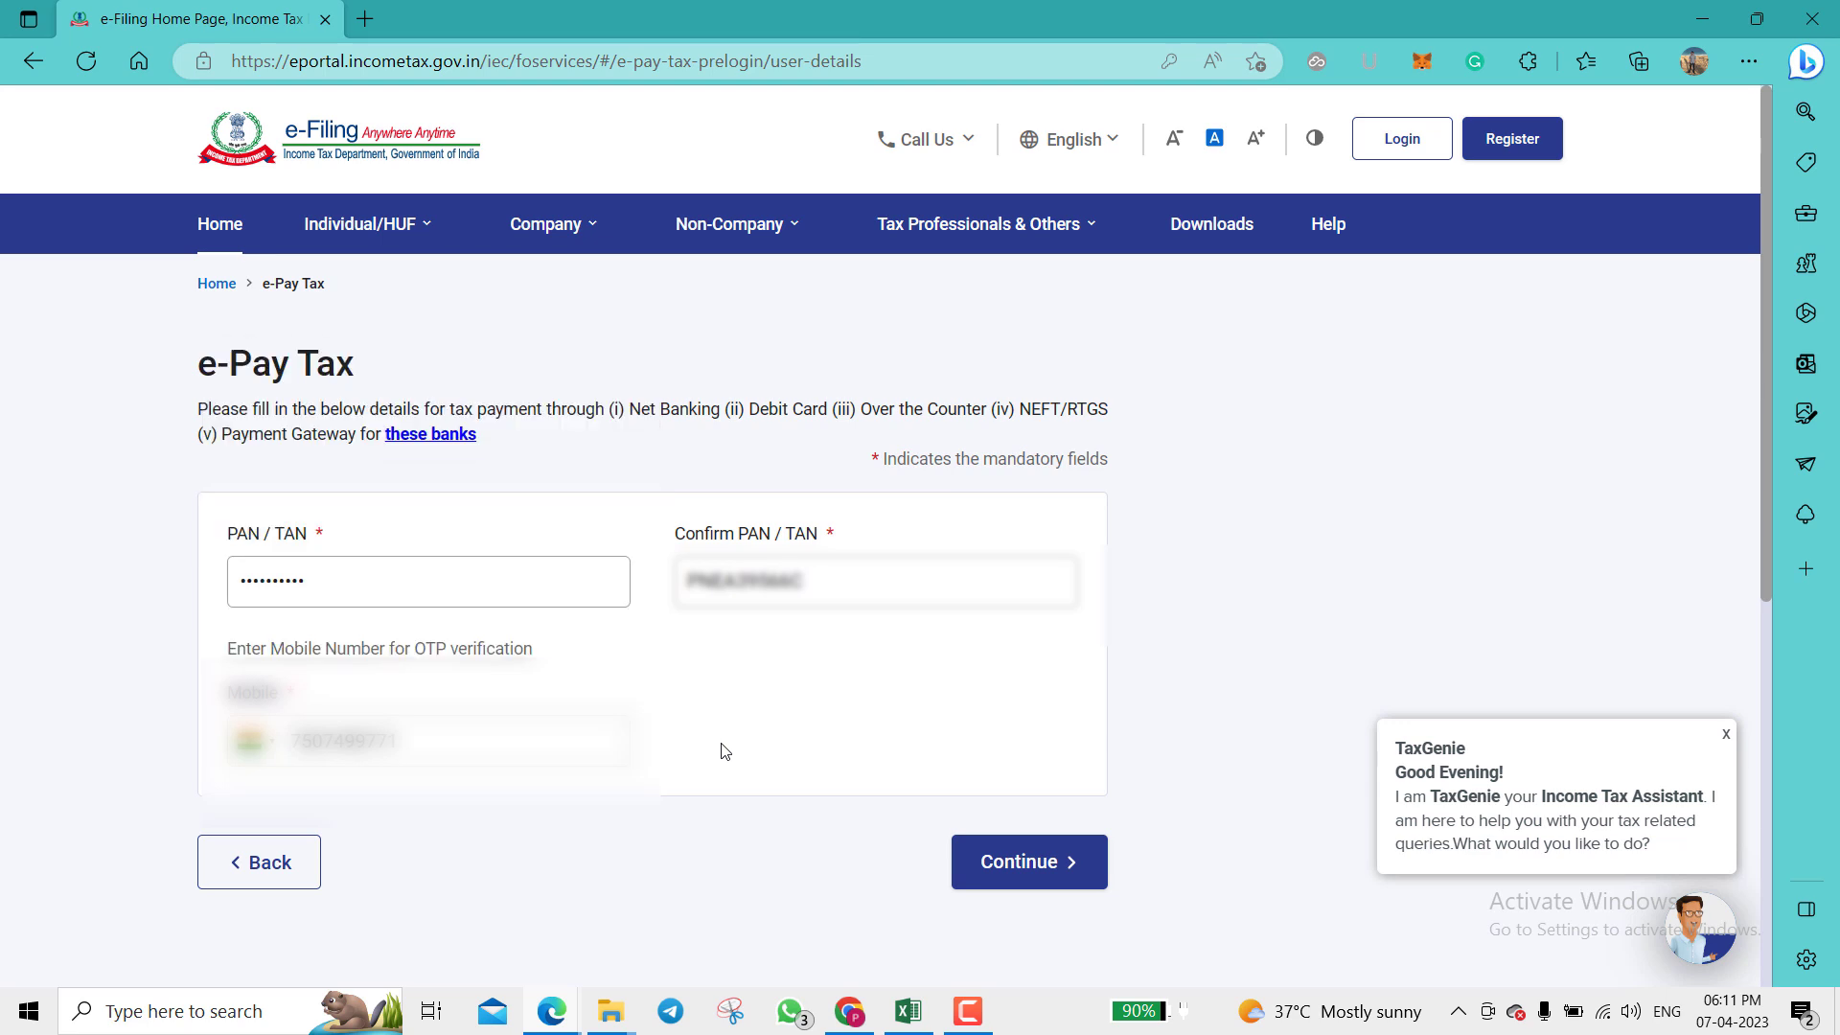
{"action": "left_click", "coordinate": [1054, 865]}
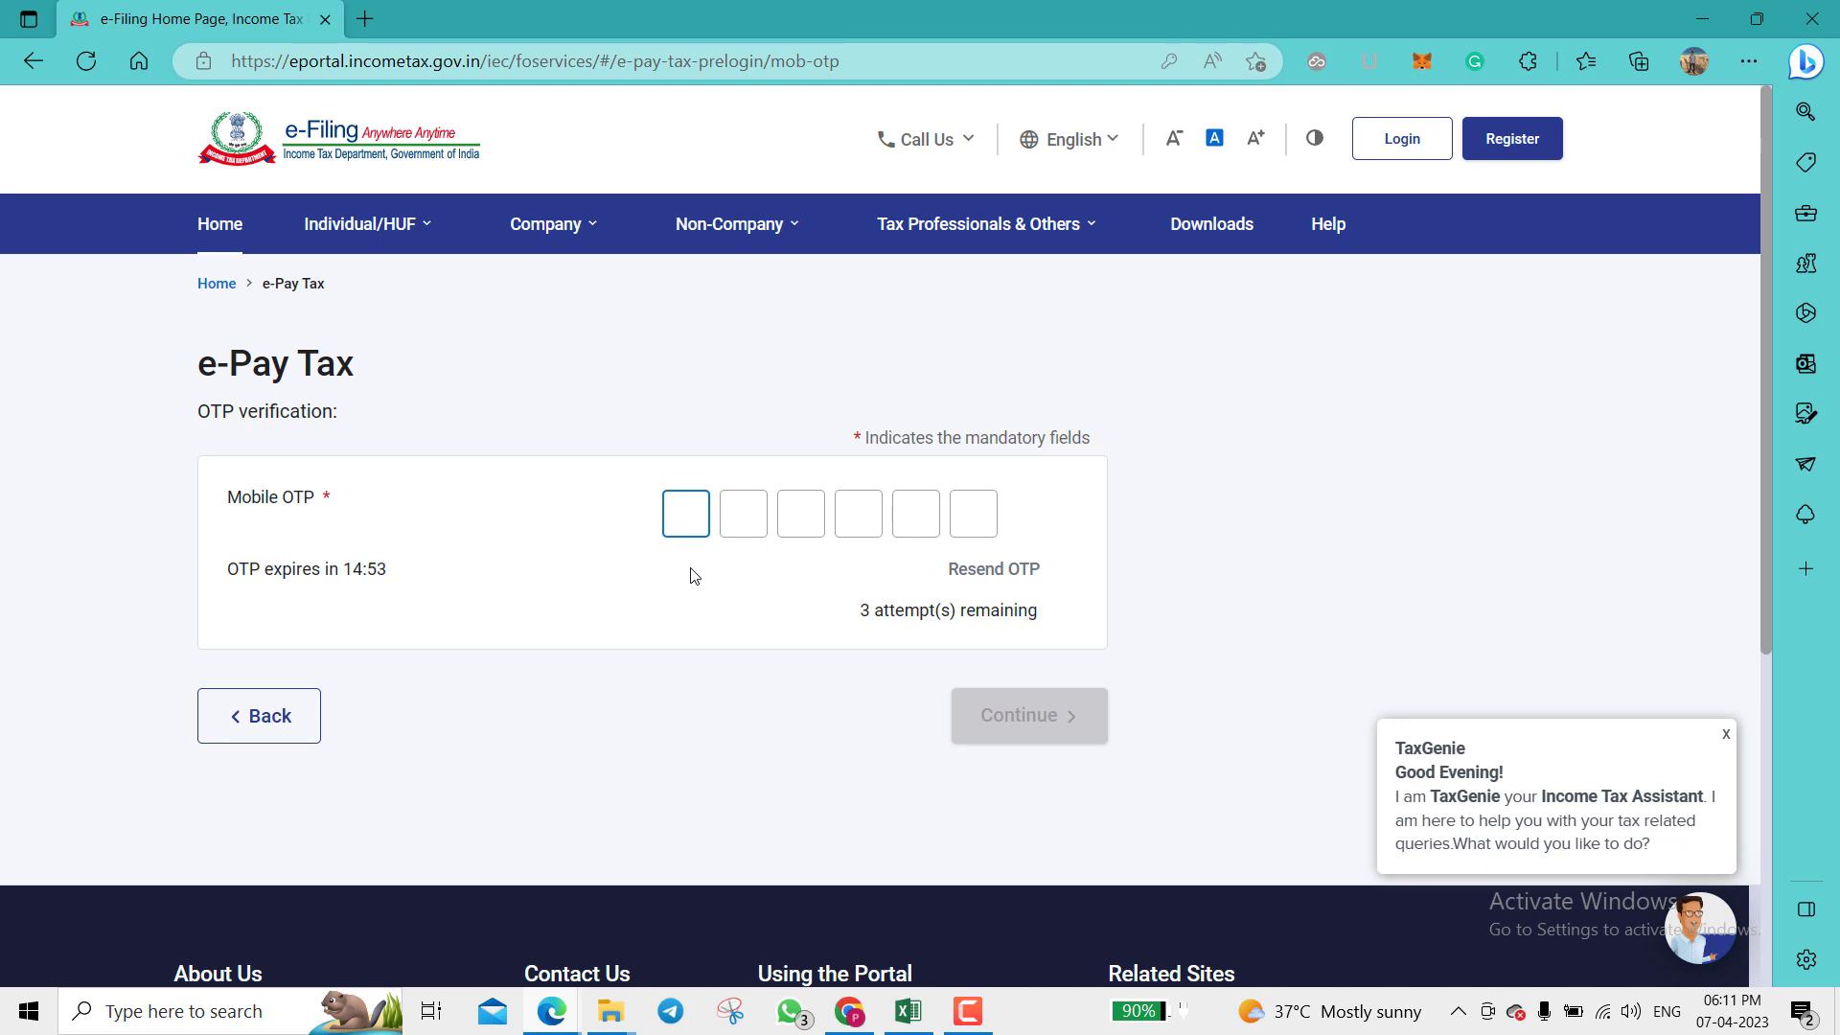
Step: Enter the six-digit mobile OTP, verify it, and select the displayed masked name
{"action": "type", "text": "······"}
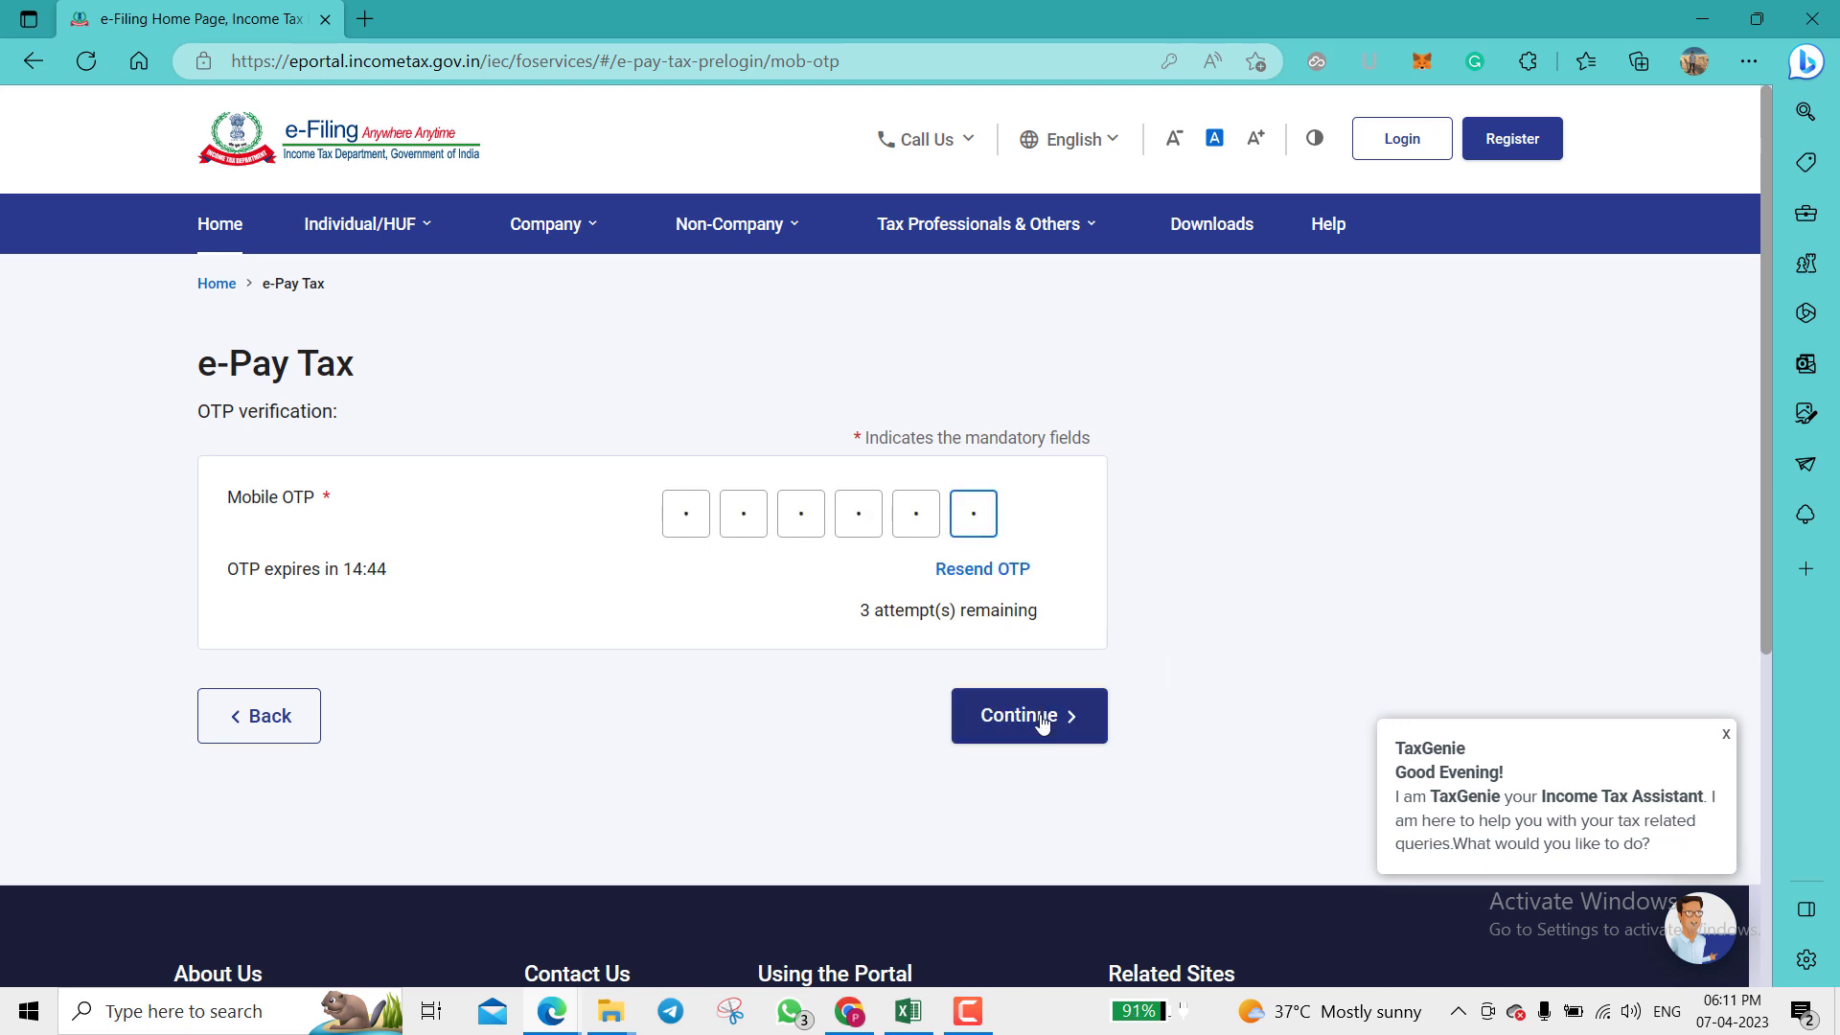
{"action": "left_click", "coordinate": [1043, 724]}
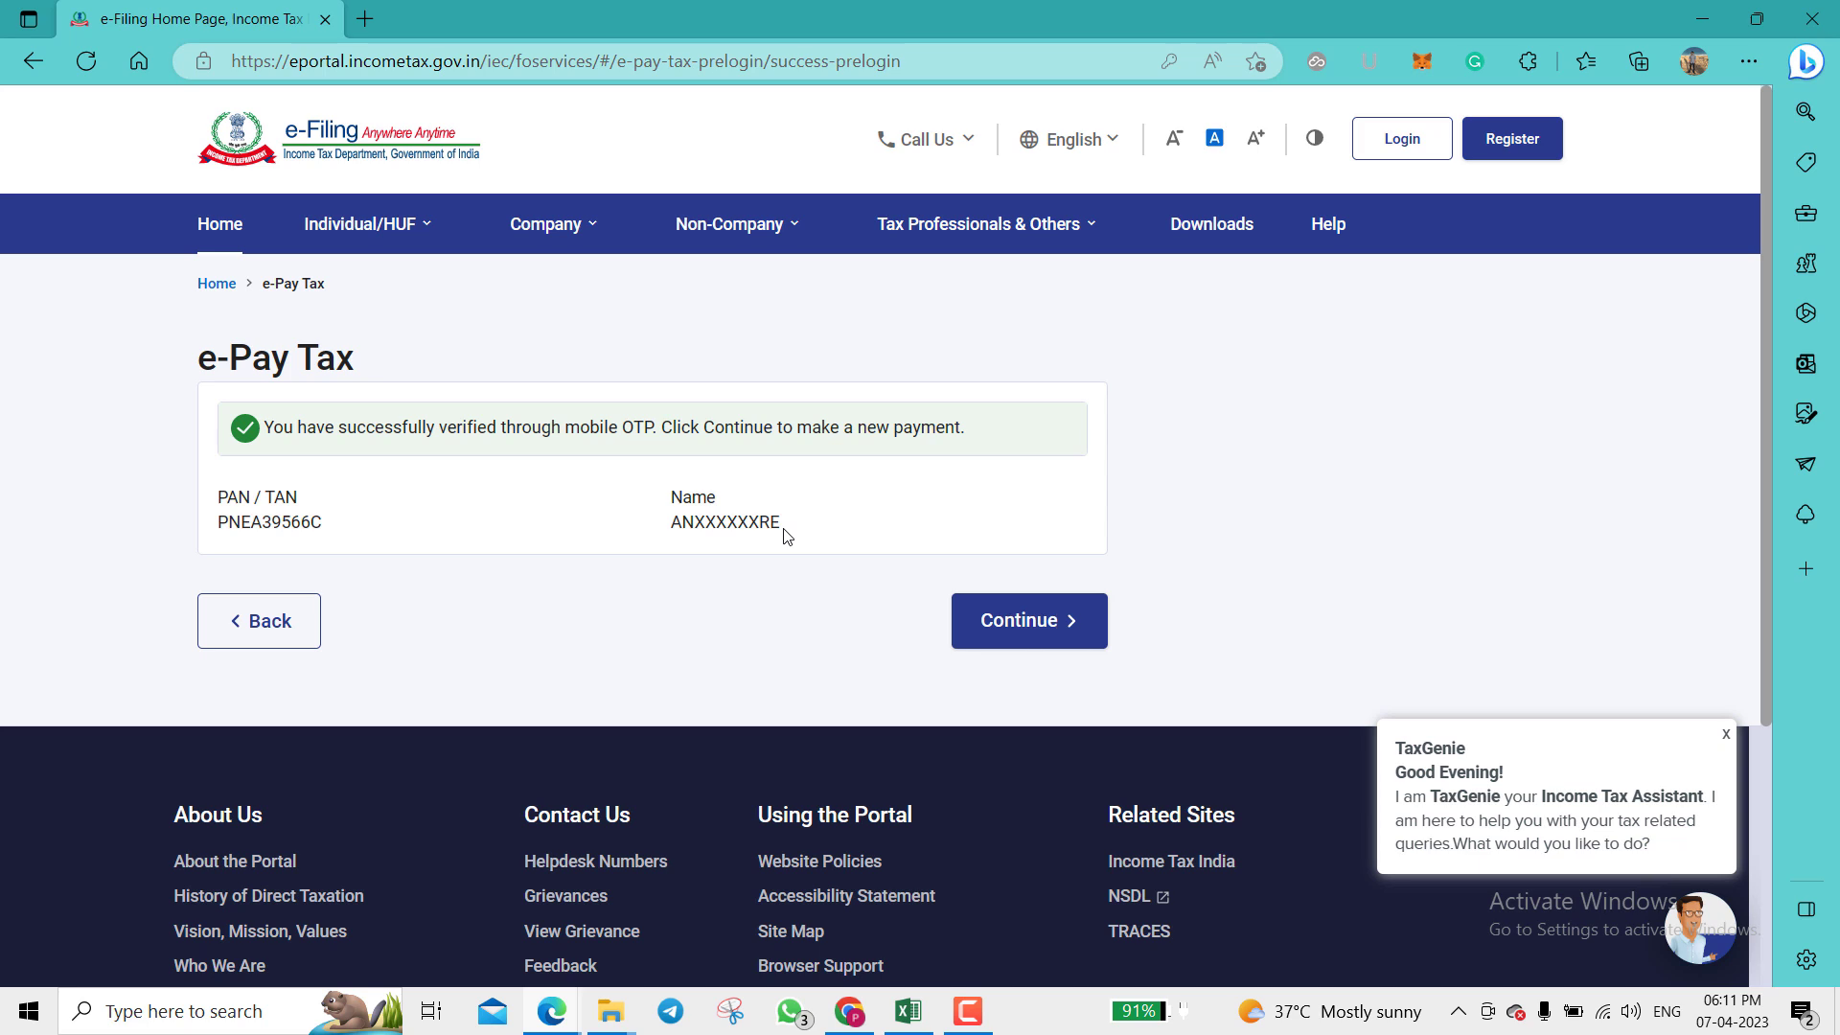
{"action": "left_click_drag", "start_coordinate": [784, 529], "coordinate": [674, 526]}
Step: Continue to a new payment and set the Assessment Year to 2023-24
{"action": "left_click", "coordinate": [675, 630]}
{"action": "left_click", "coordinate": [1054, 628]}
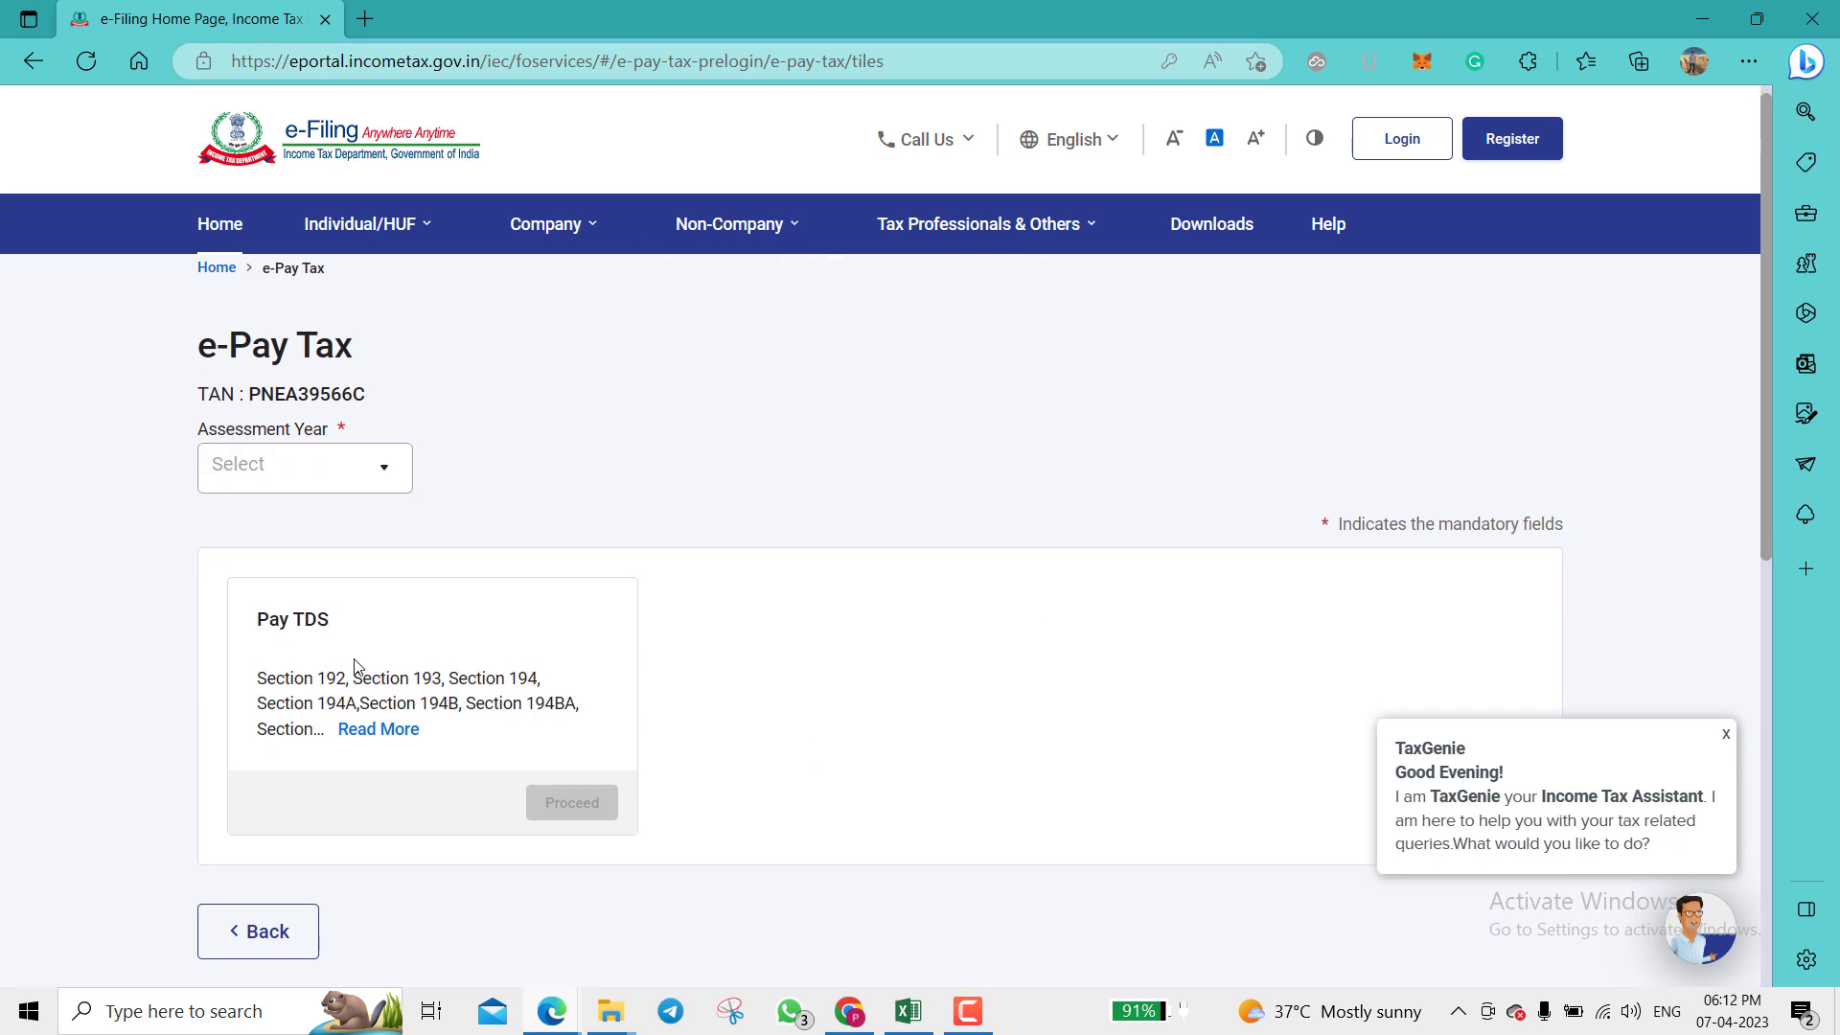
{"action": "left_click", "coordinate": [381, 479]}
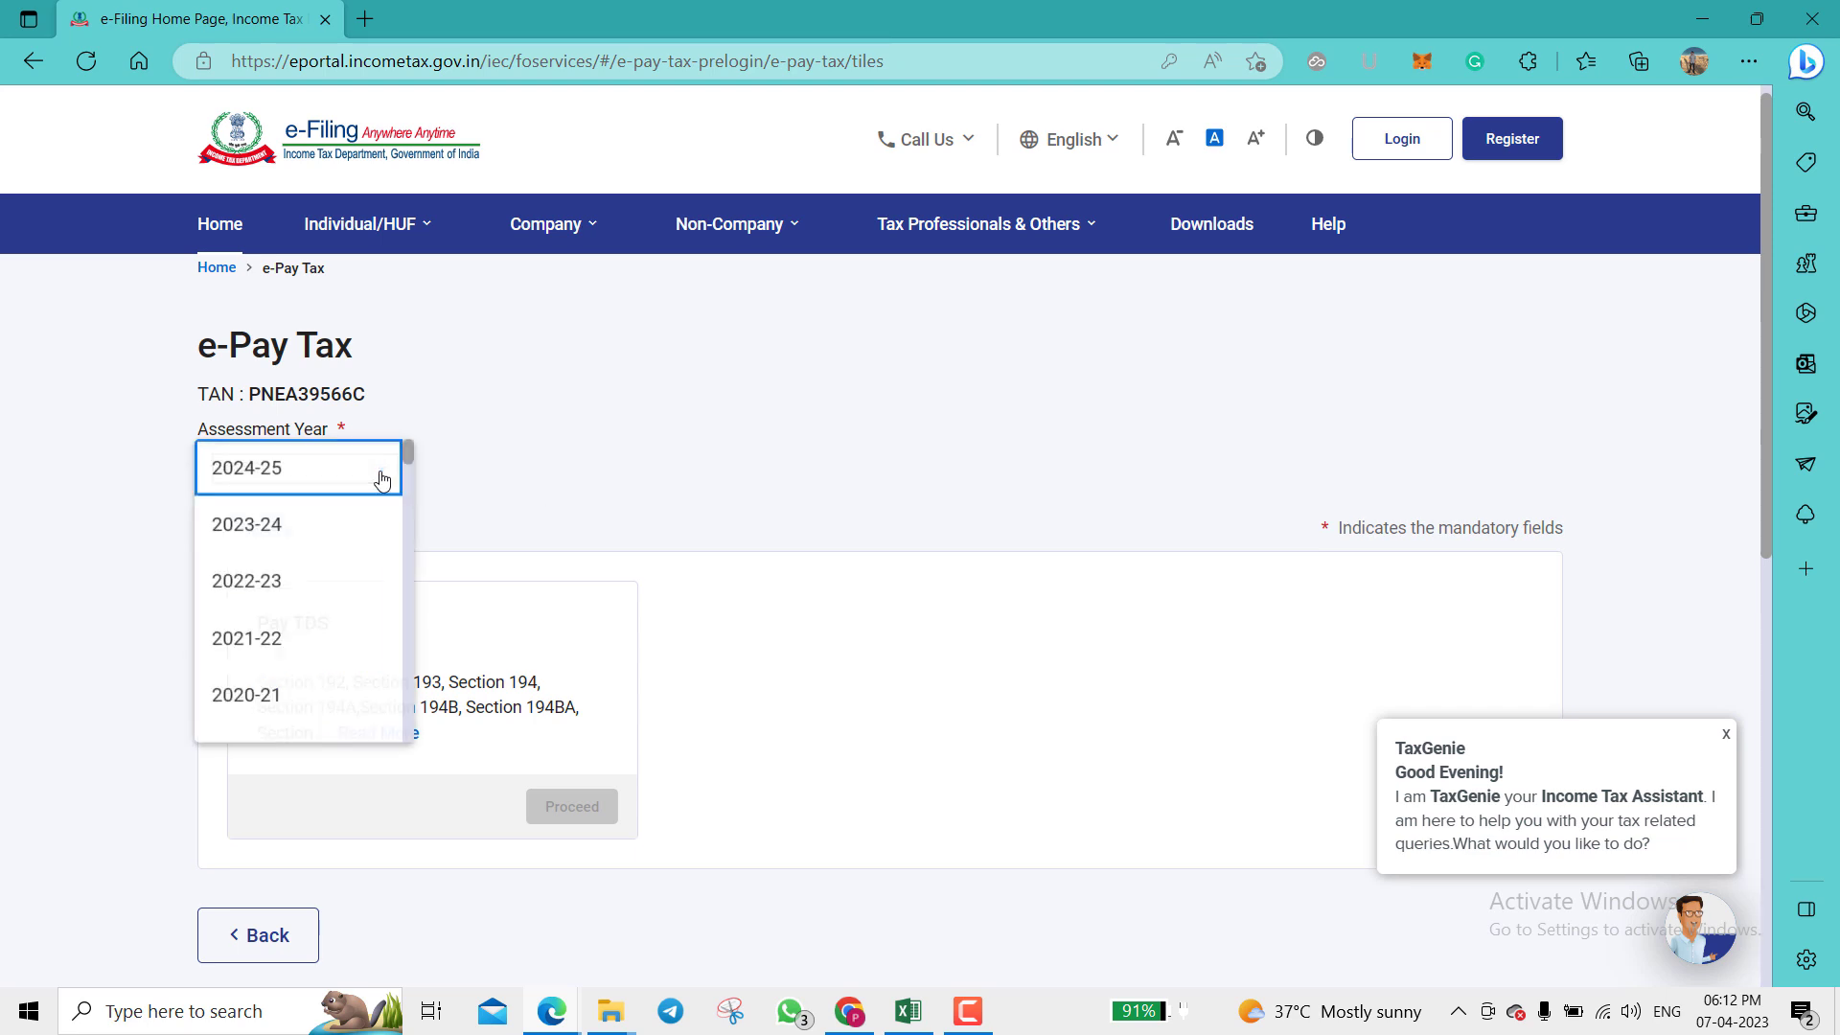
{"action": "left_click", "coordinate": [320, 520]}
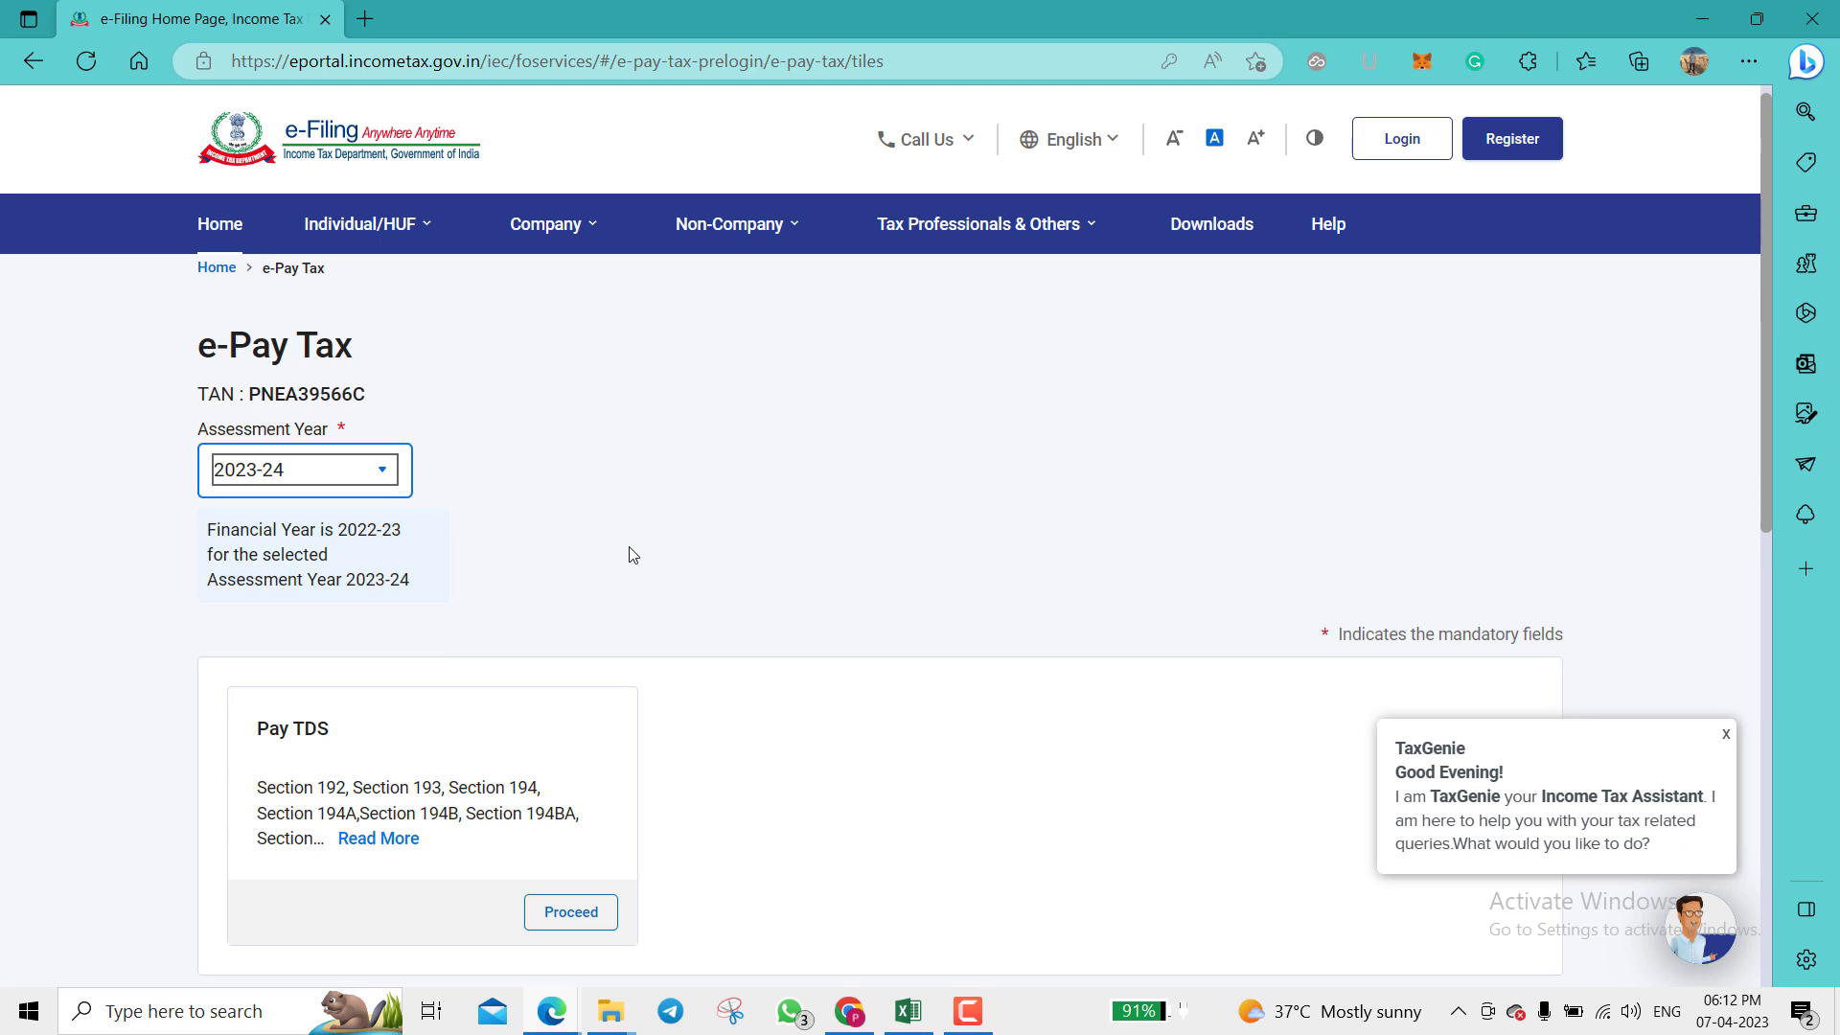
{"action": "scroll", "coordinate": [630, 553], "scroll_direction": "down", "scroll_amount": 2}
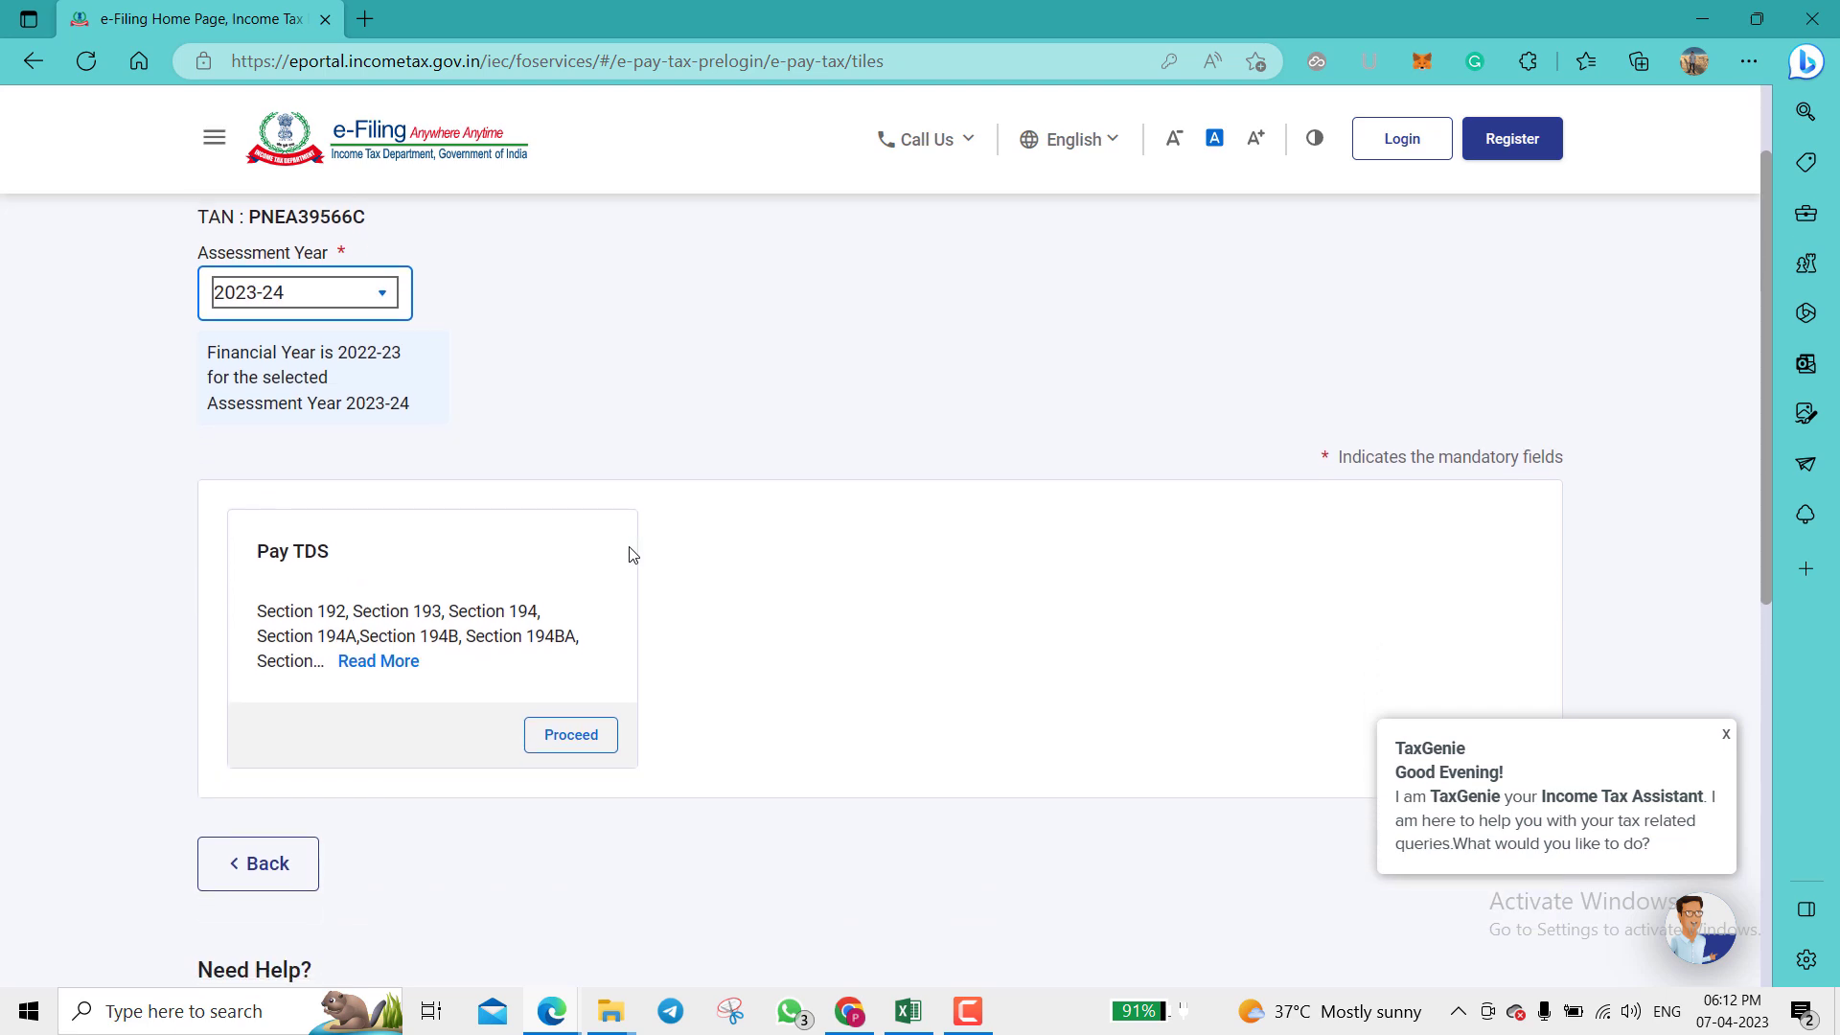
Step: Proceed with Pay TDS and close the TaxGenie chat popup
{"action": "left_click", "coordinate": [576, 730]}
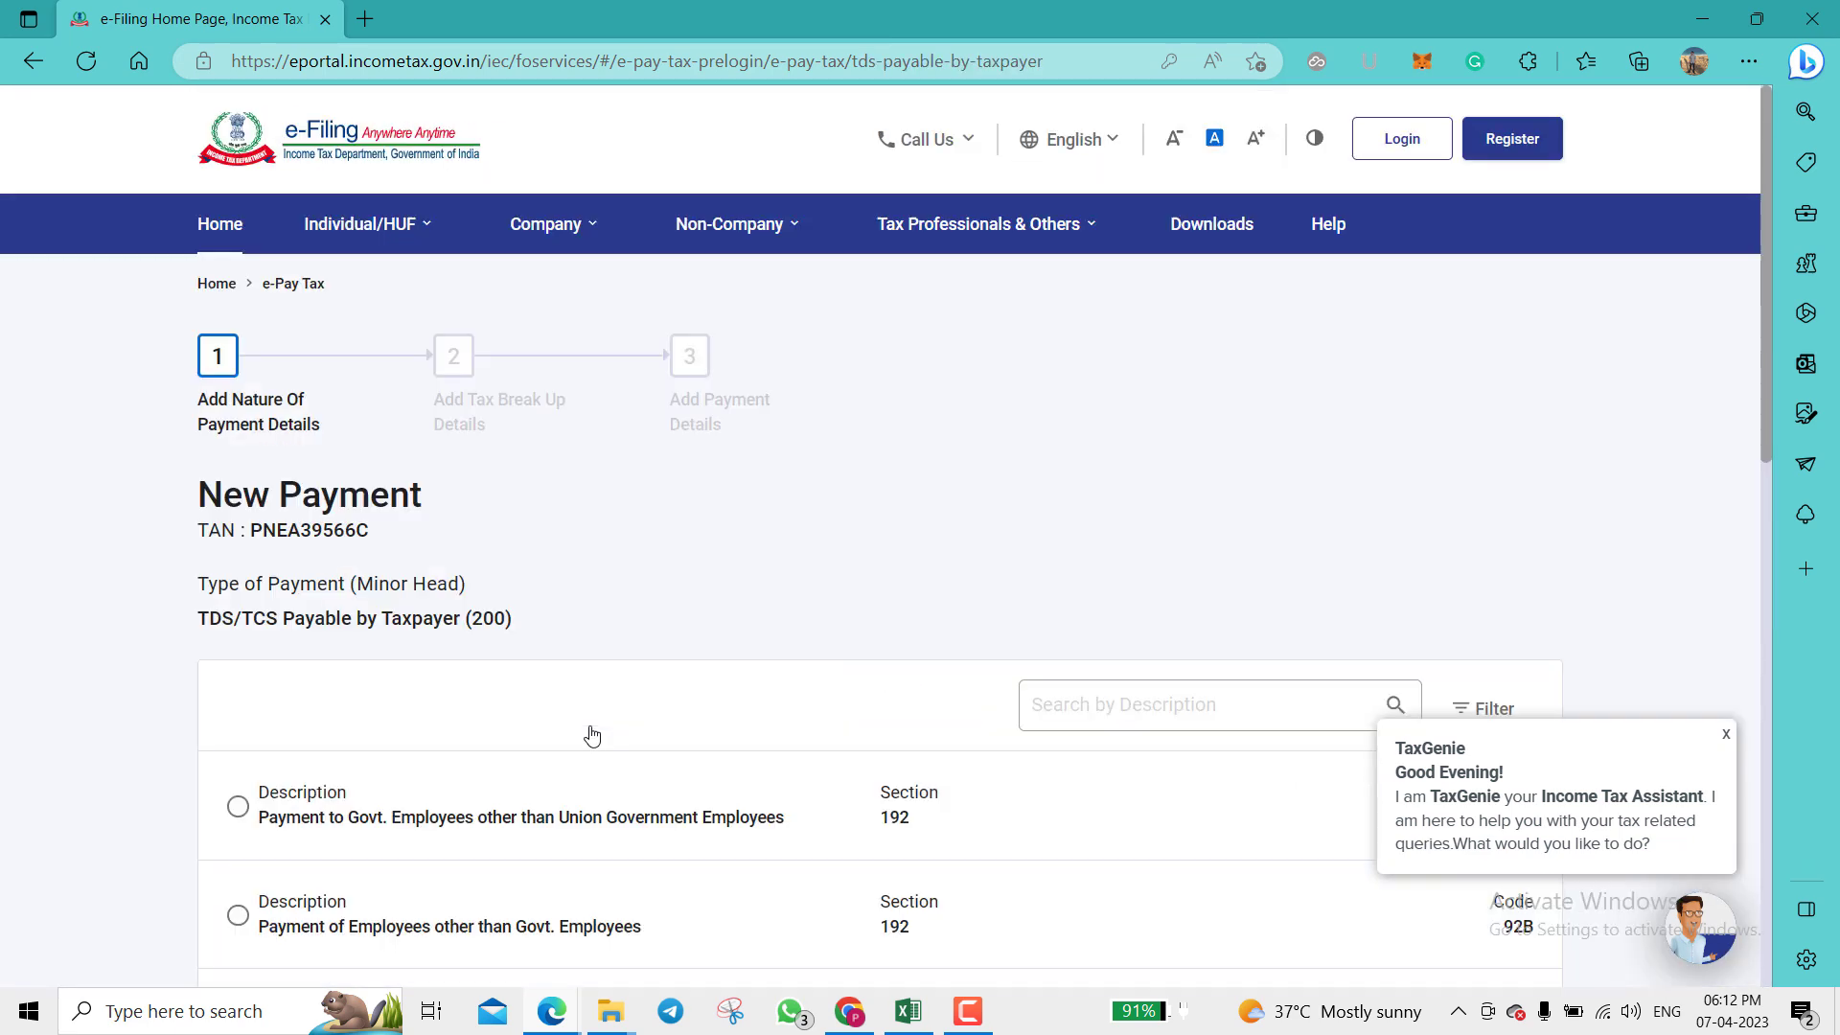
{"action": "left_click", "coordinate": [1728, 738]}
{"action": "scroll", "coordinate": [1491, 543], "scroll_direction": "down", "scroll_amount": 4}
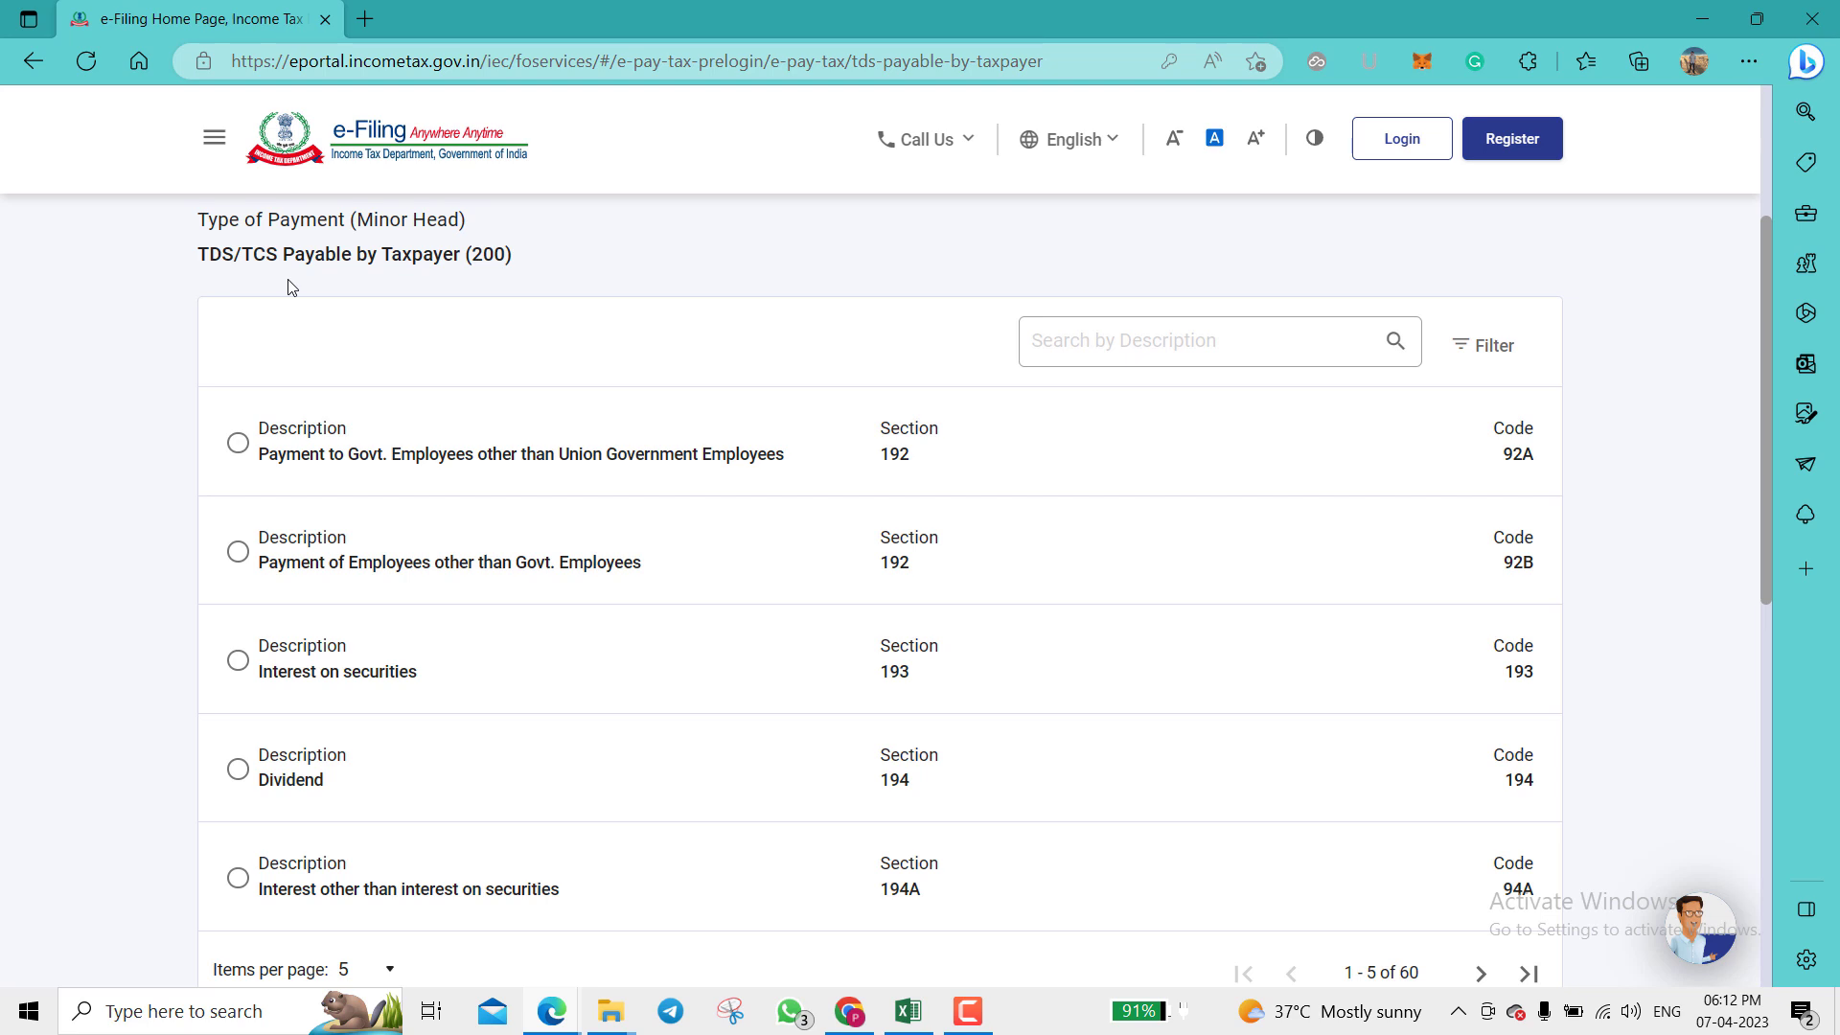
{"action": "scroll", "coordinate": [797, 596], "scroll_direction": "down", "scroll_amount": 1}
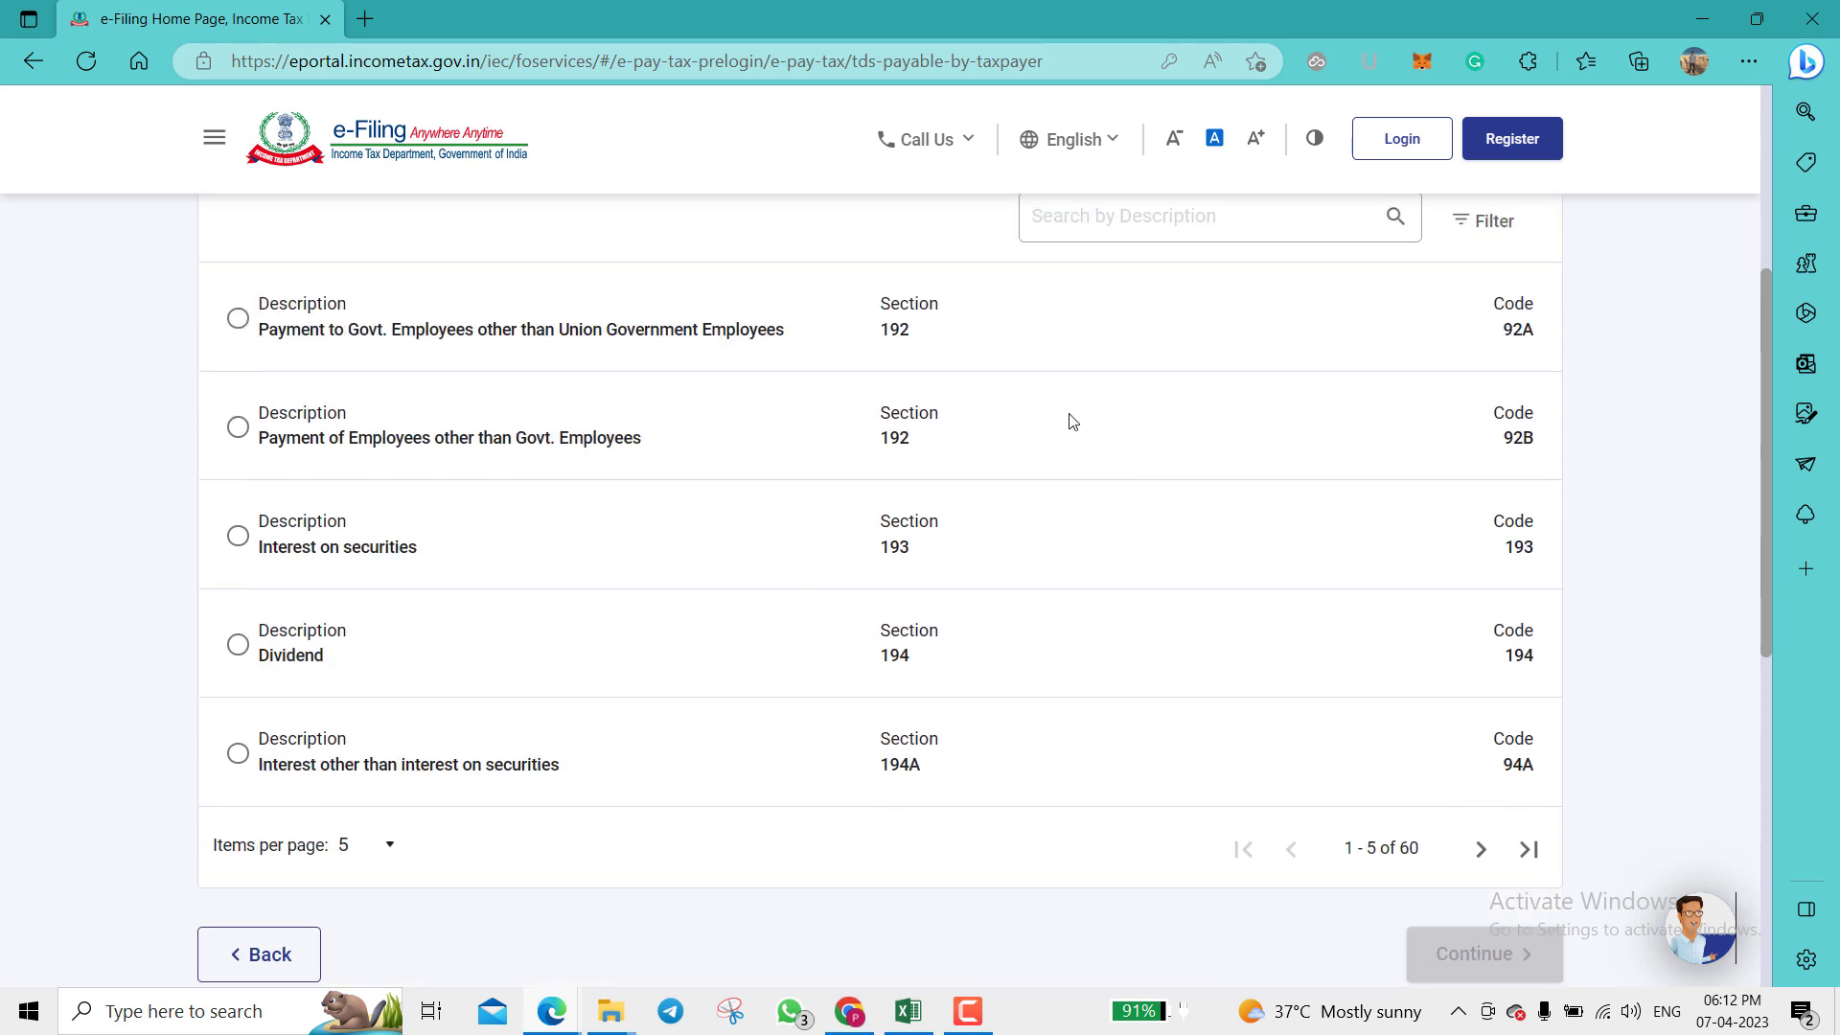
Step: Page through the nature-of-payment list, select Rent (194I), and continue
{"action": "left_click", "coordinate": [1481, 850]}
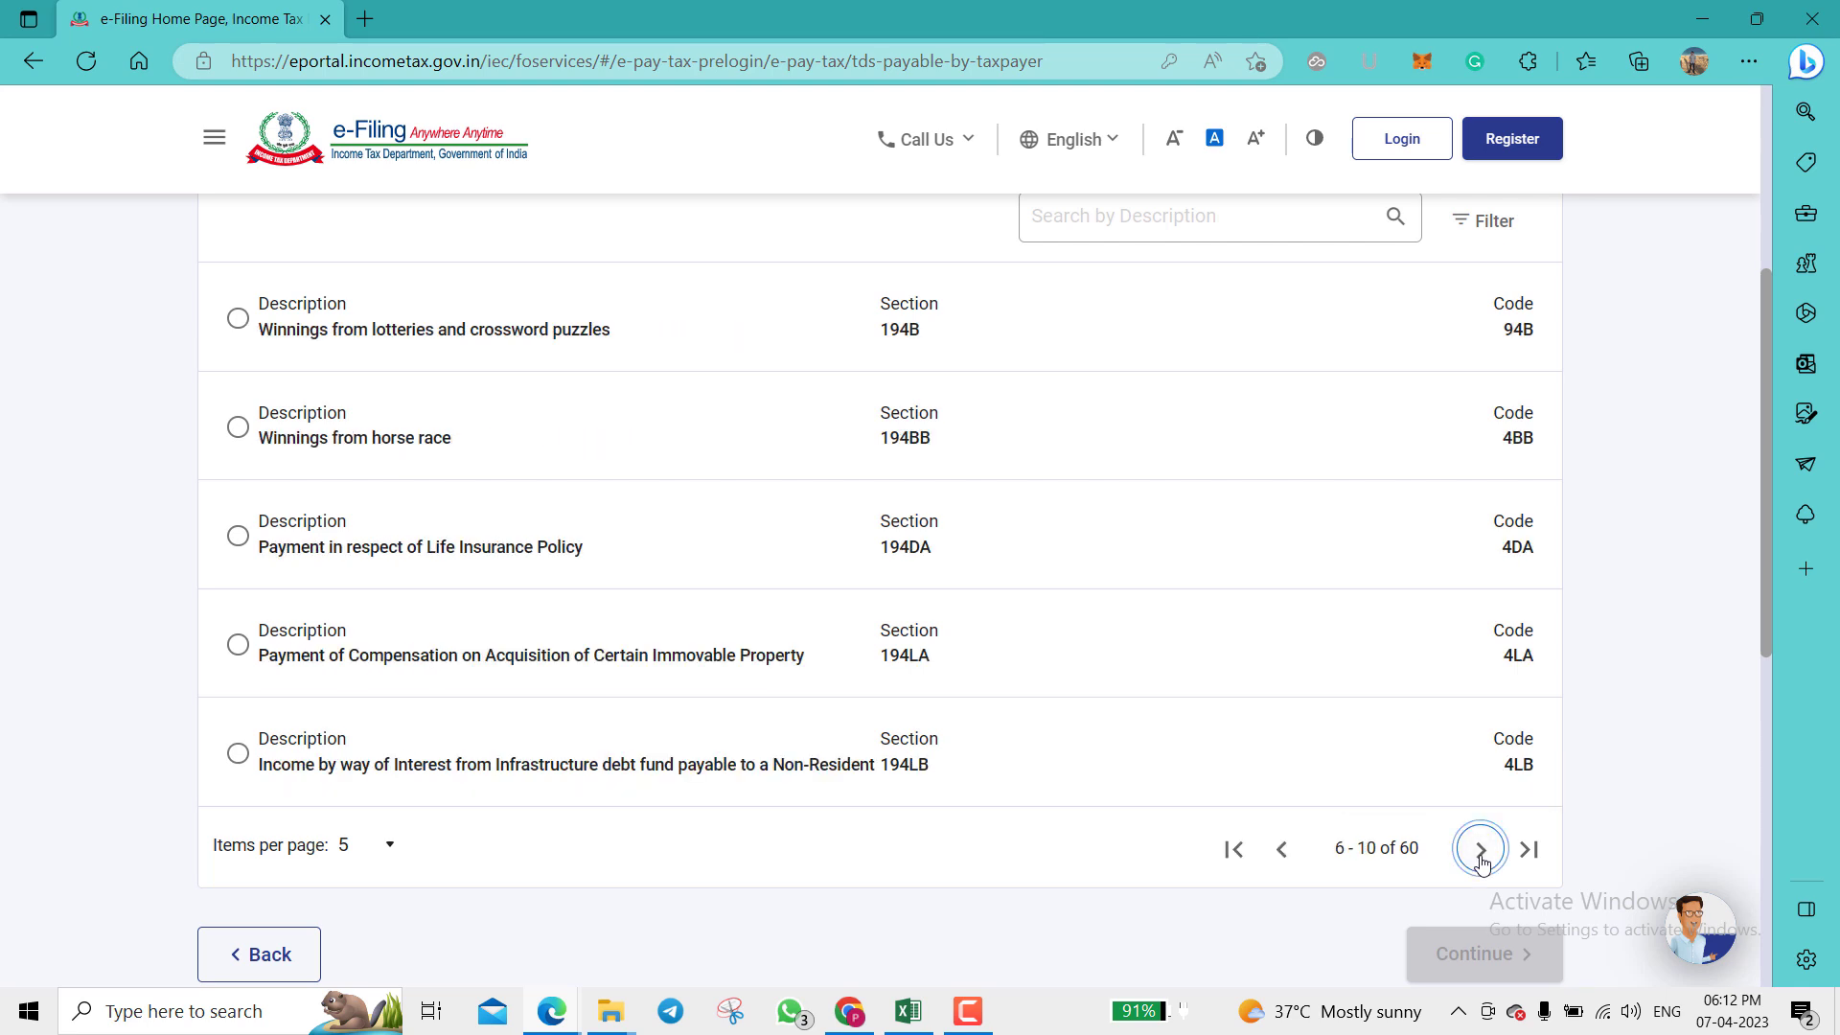
{"action": "left_click", "coordinate": [1481, 853]}
{"action": "left_click", "coordinate": [1481, 853]}
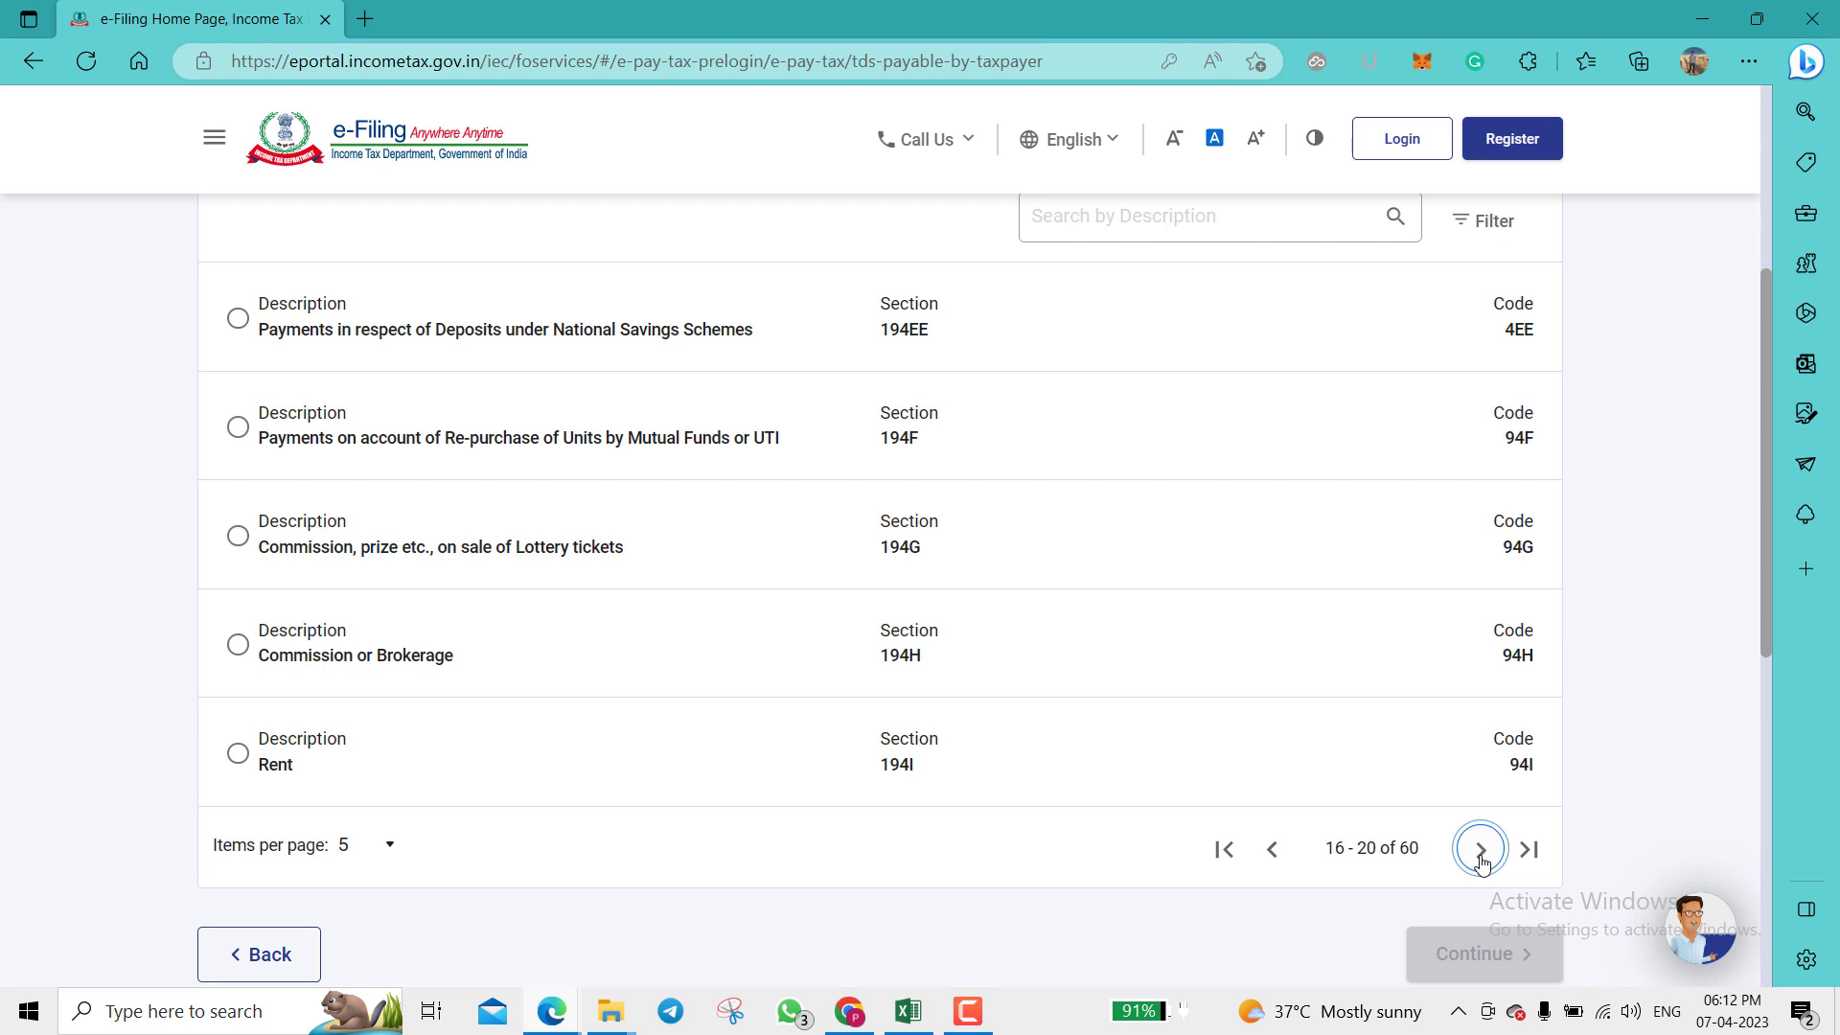
{"action": "left_click", "coordinate": [1481, 853]}
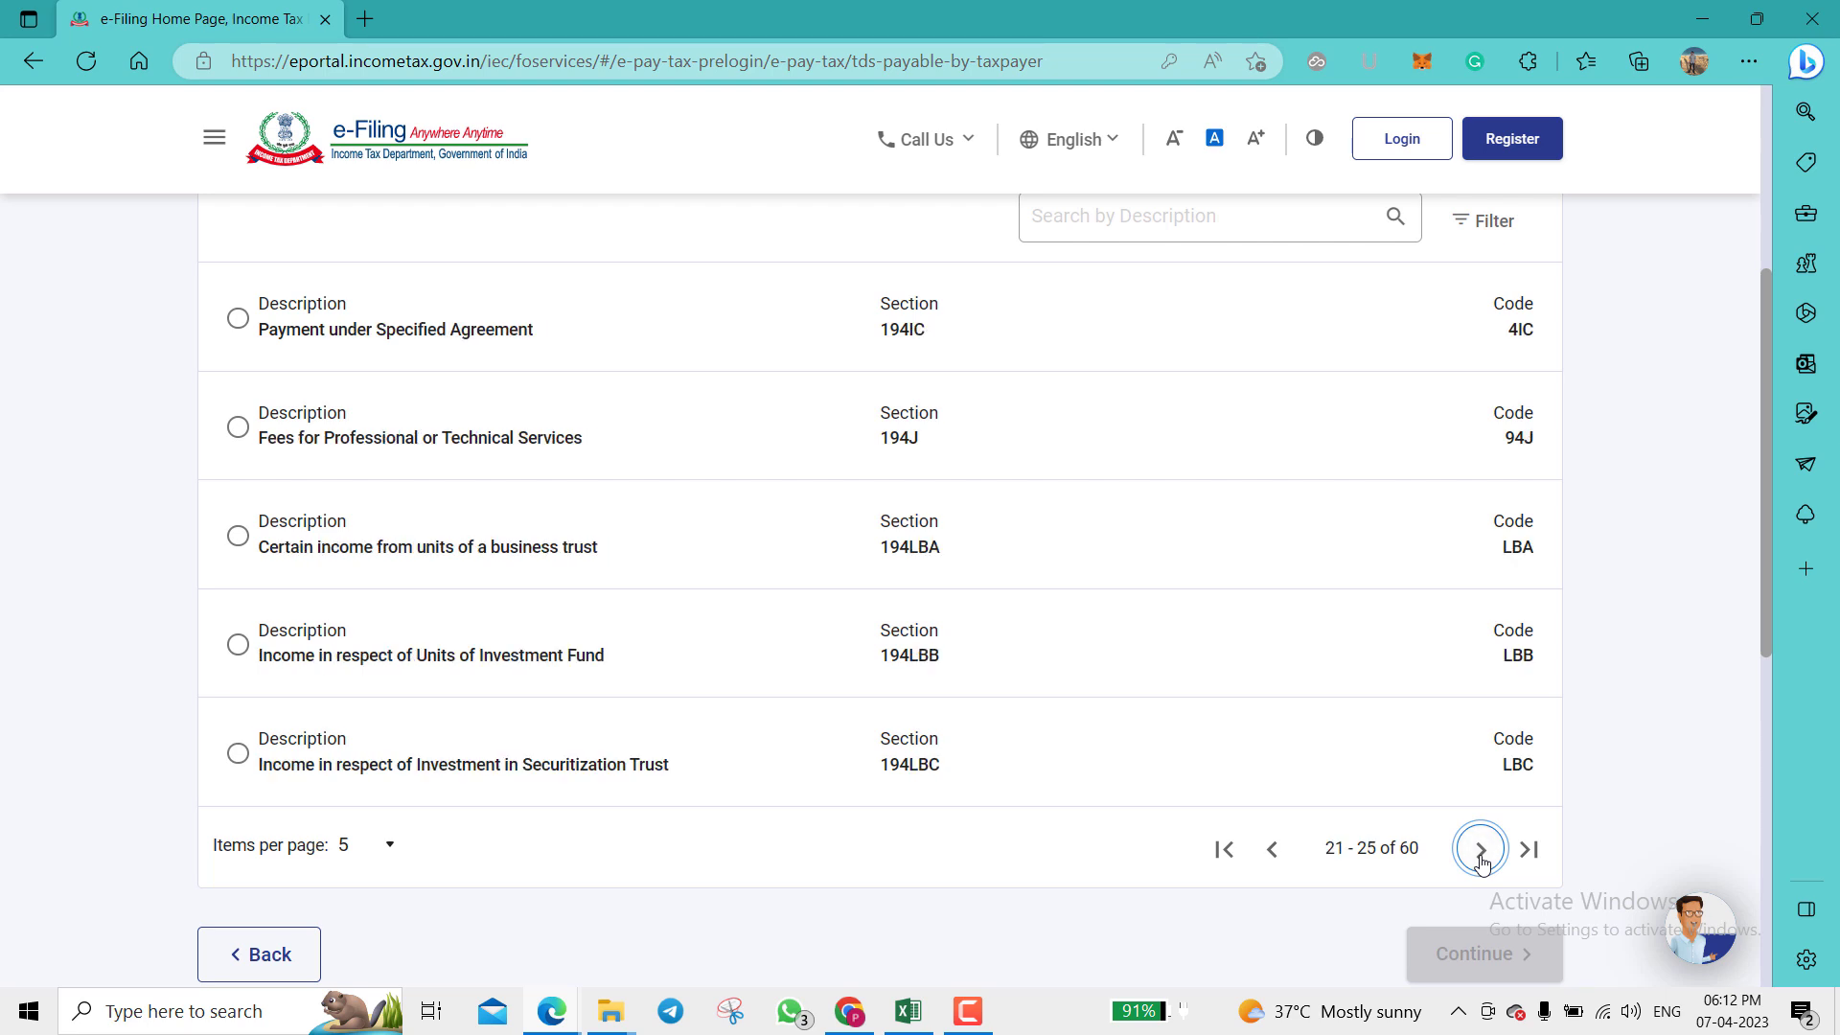
{"action": "left_click", "coordinate": [1481, 853]}
{"action": "left_click", "coordinate": [1481, 853]}
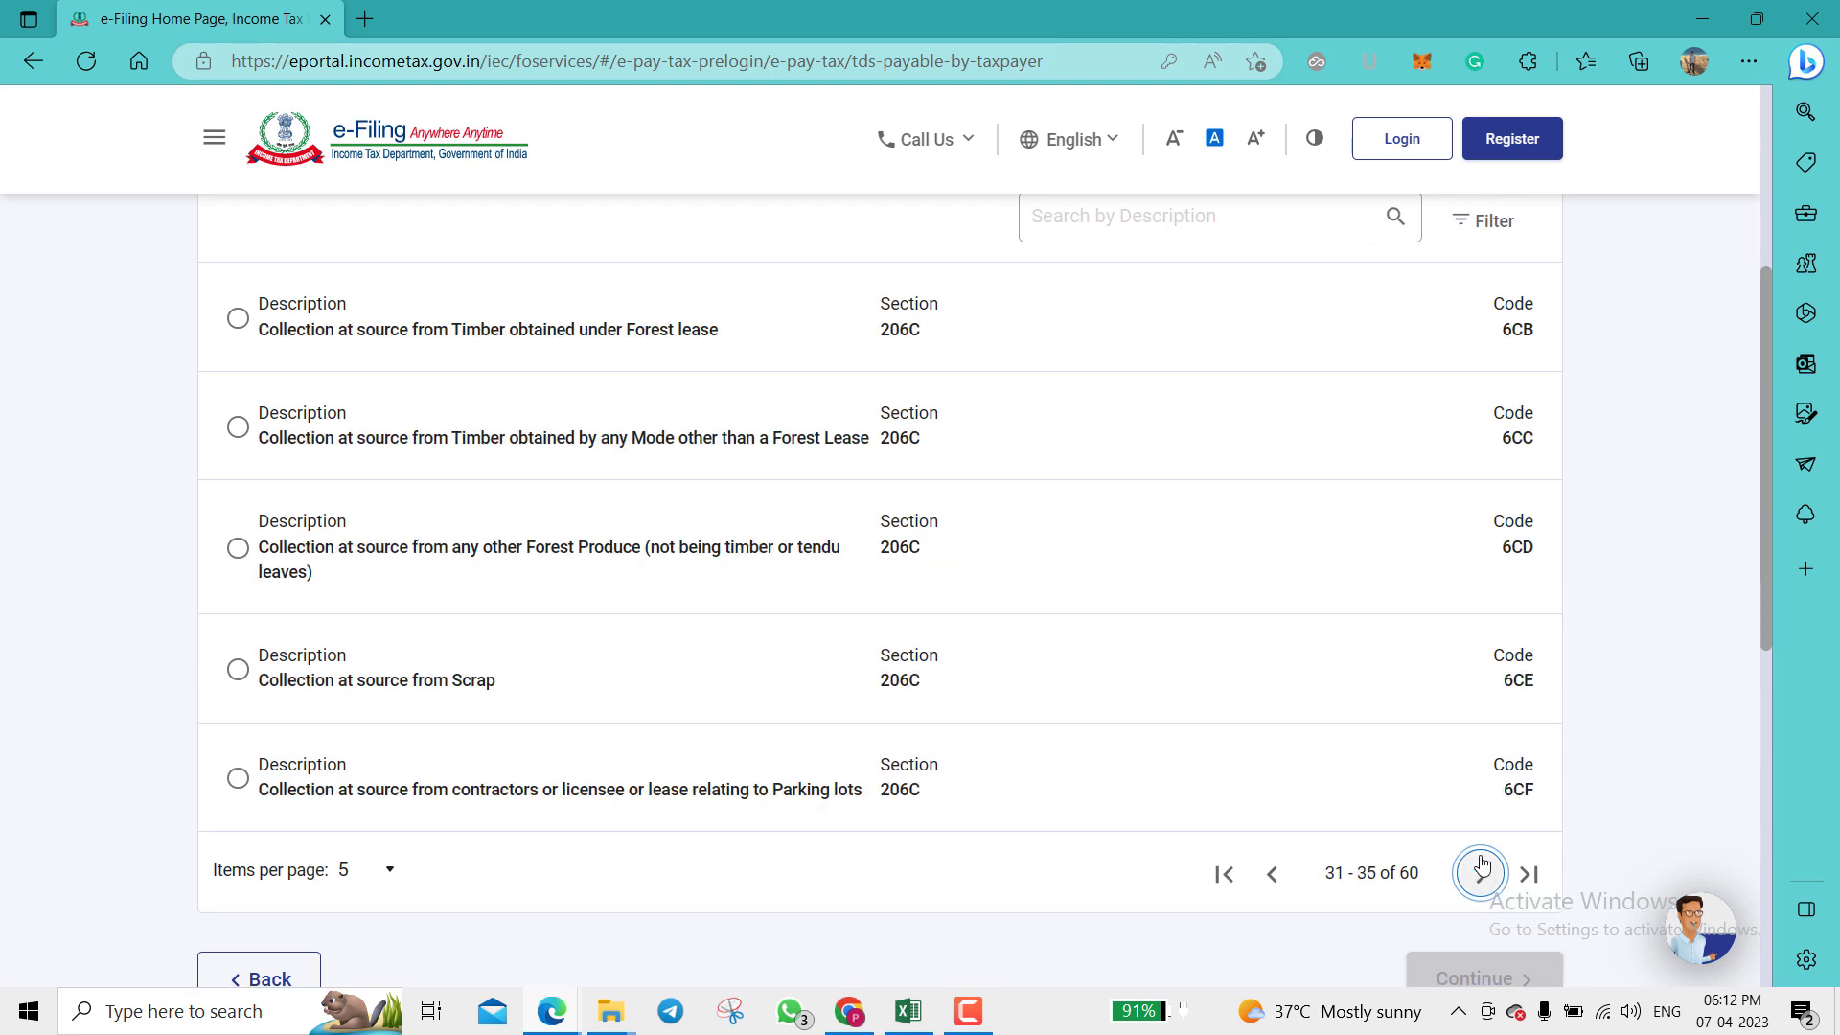
{"action": "left_click", "coordinate": [1481, 870]}
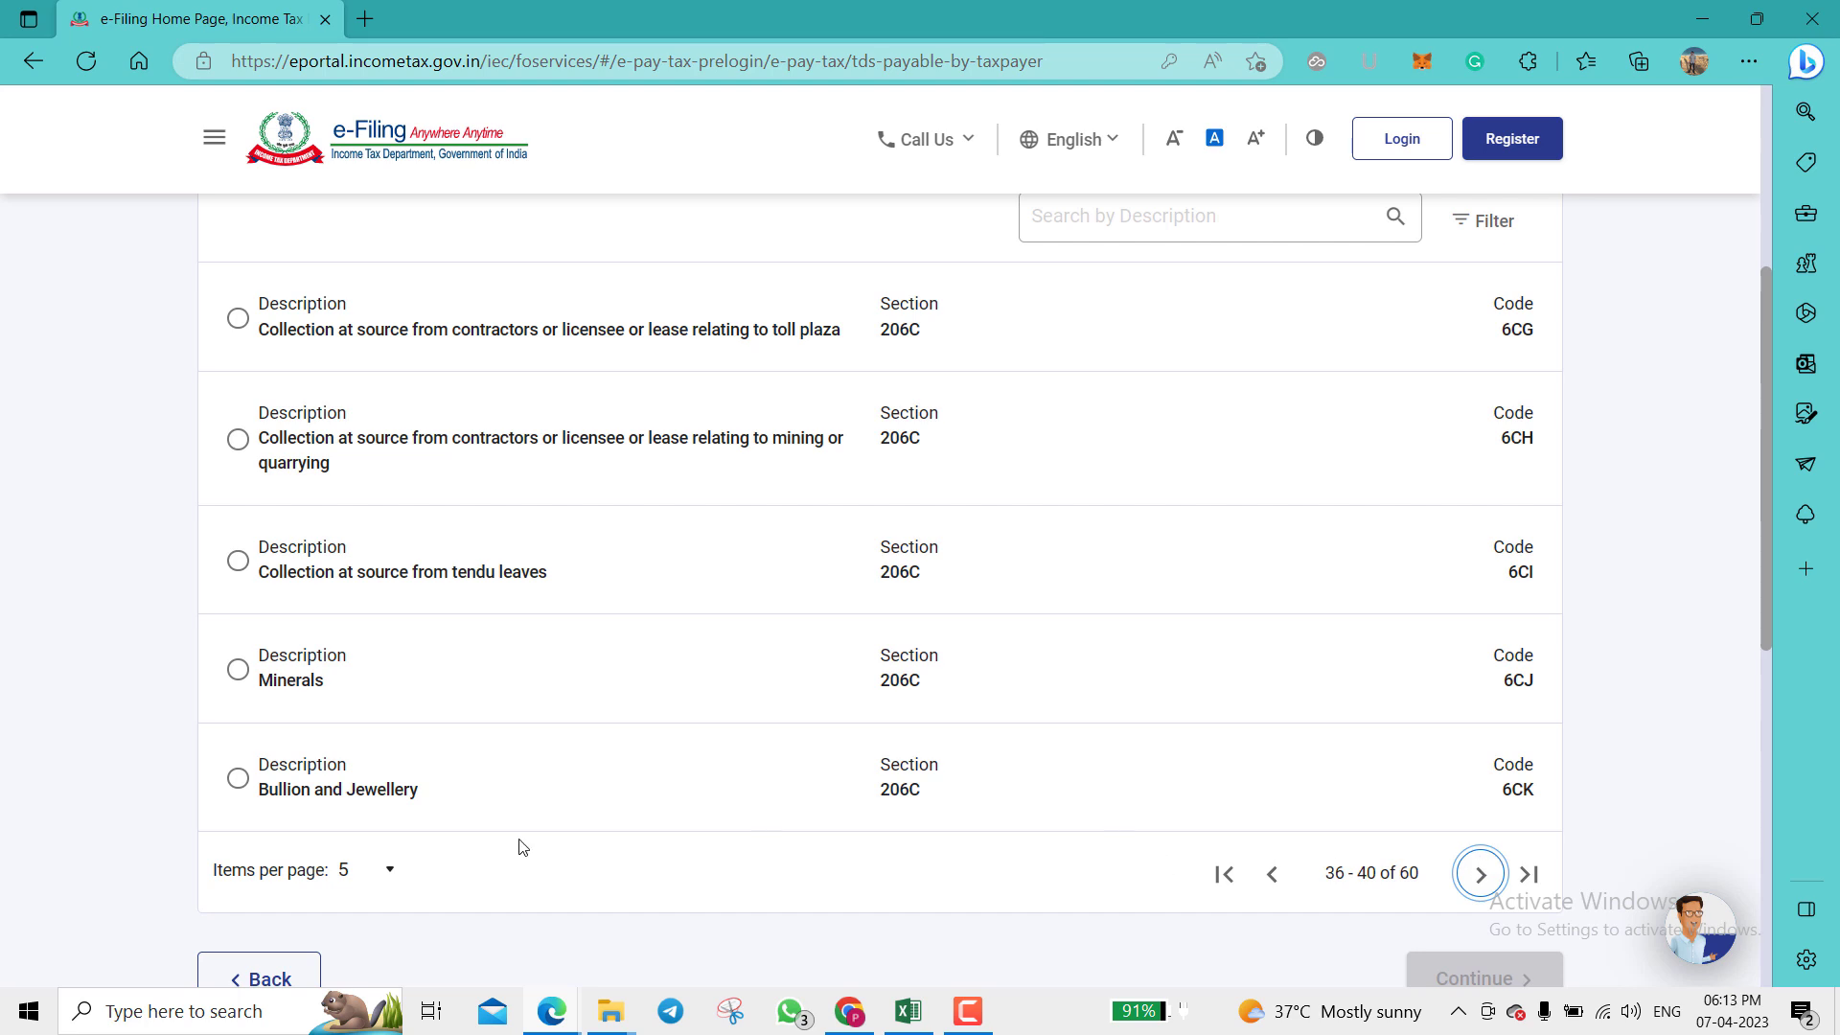
{"action": "left_click", "coordinate": [1273, 877]}
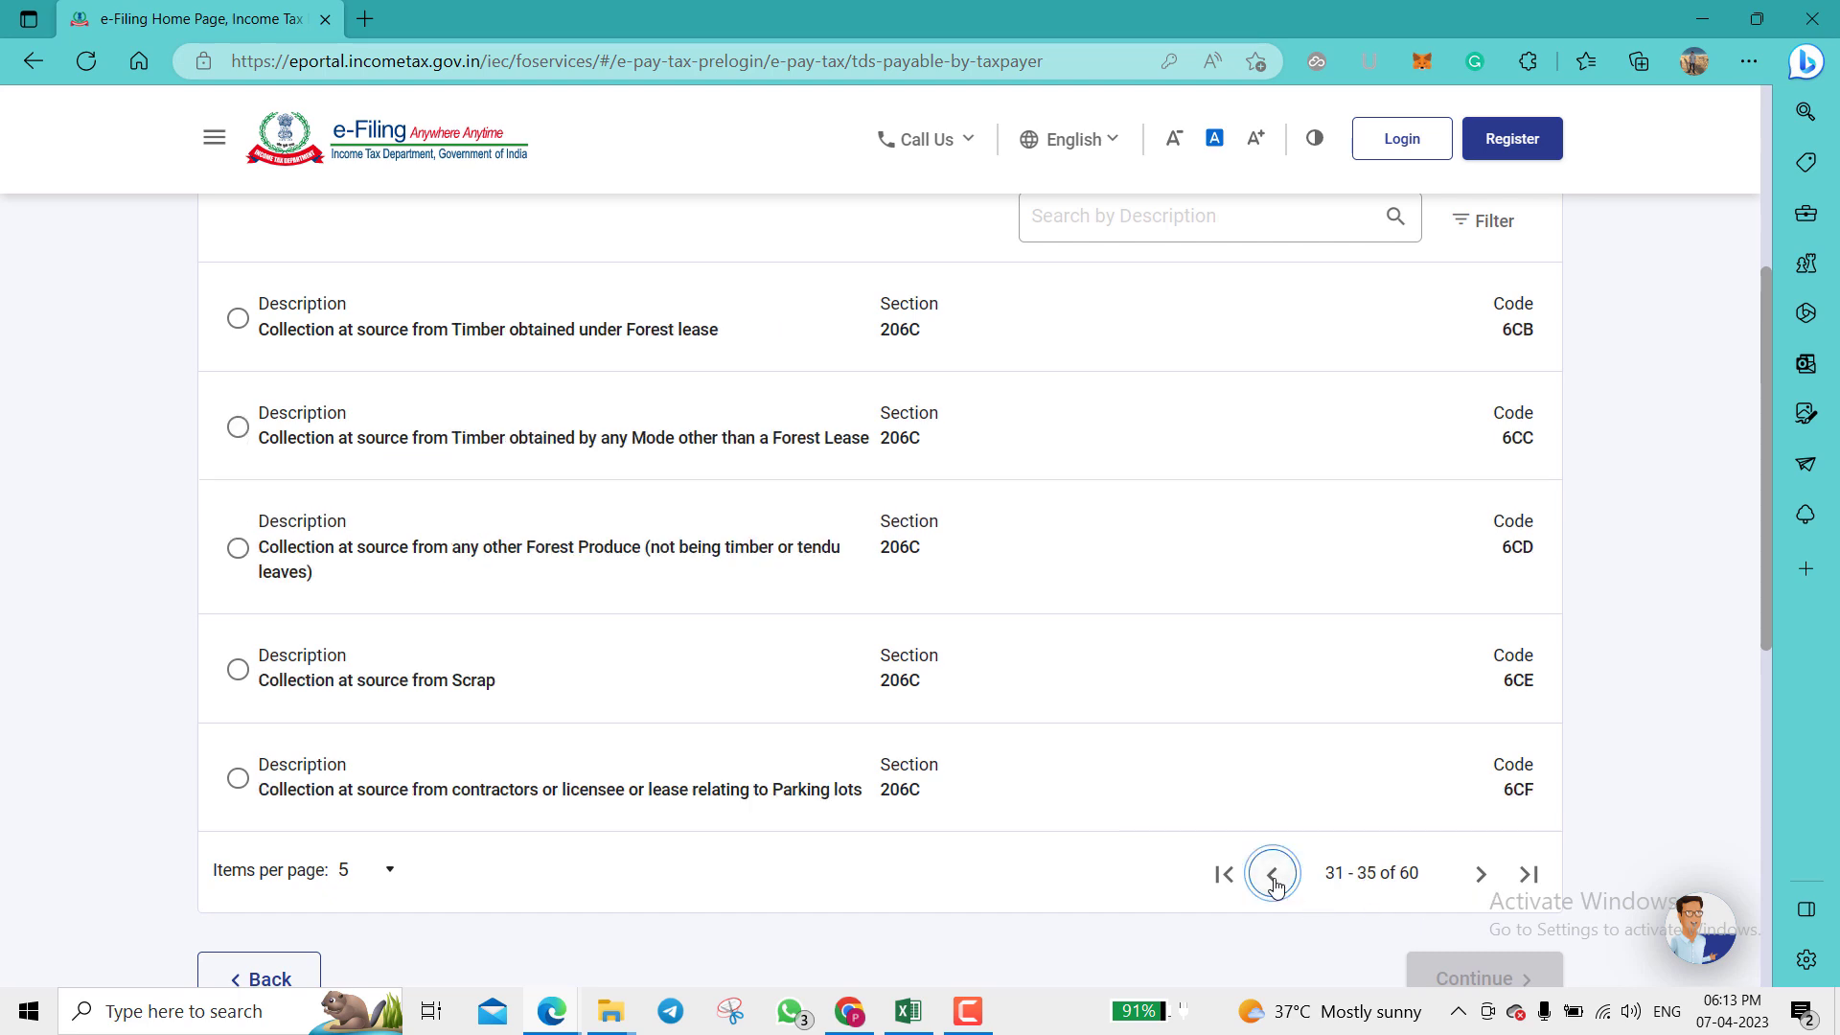
{"action": "left_click", "coordinate": [1273, 874]}
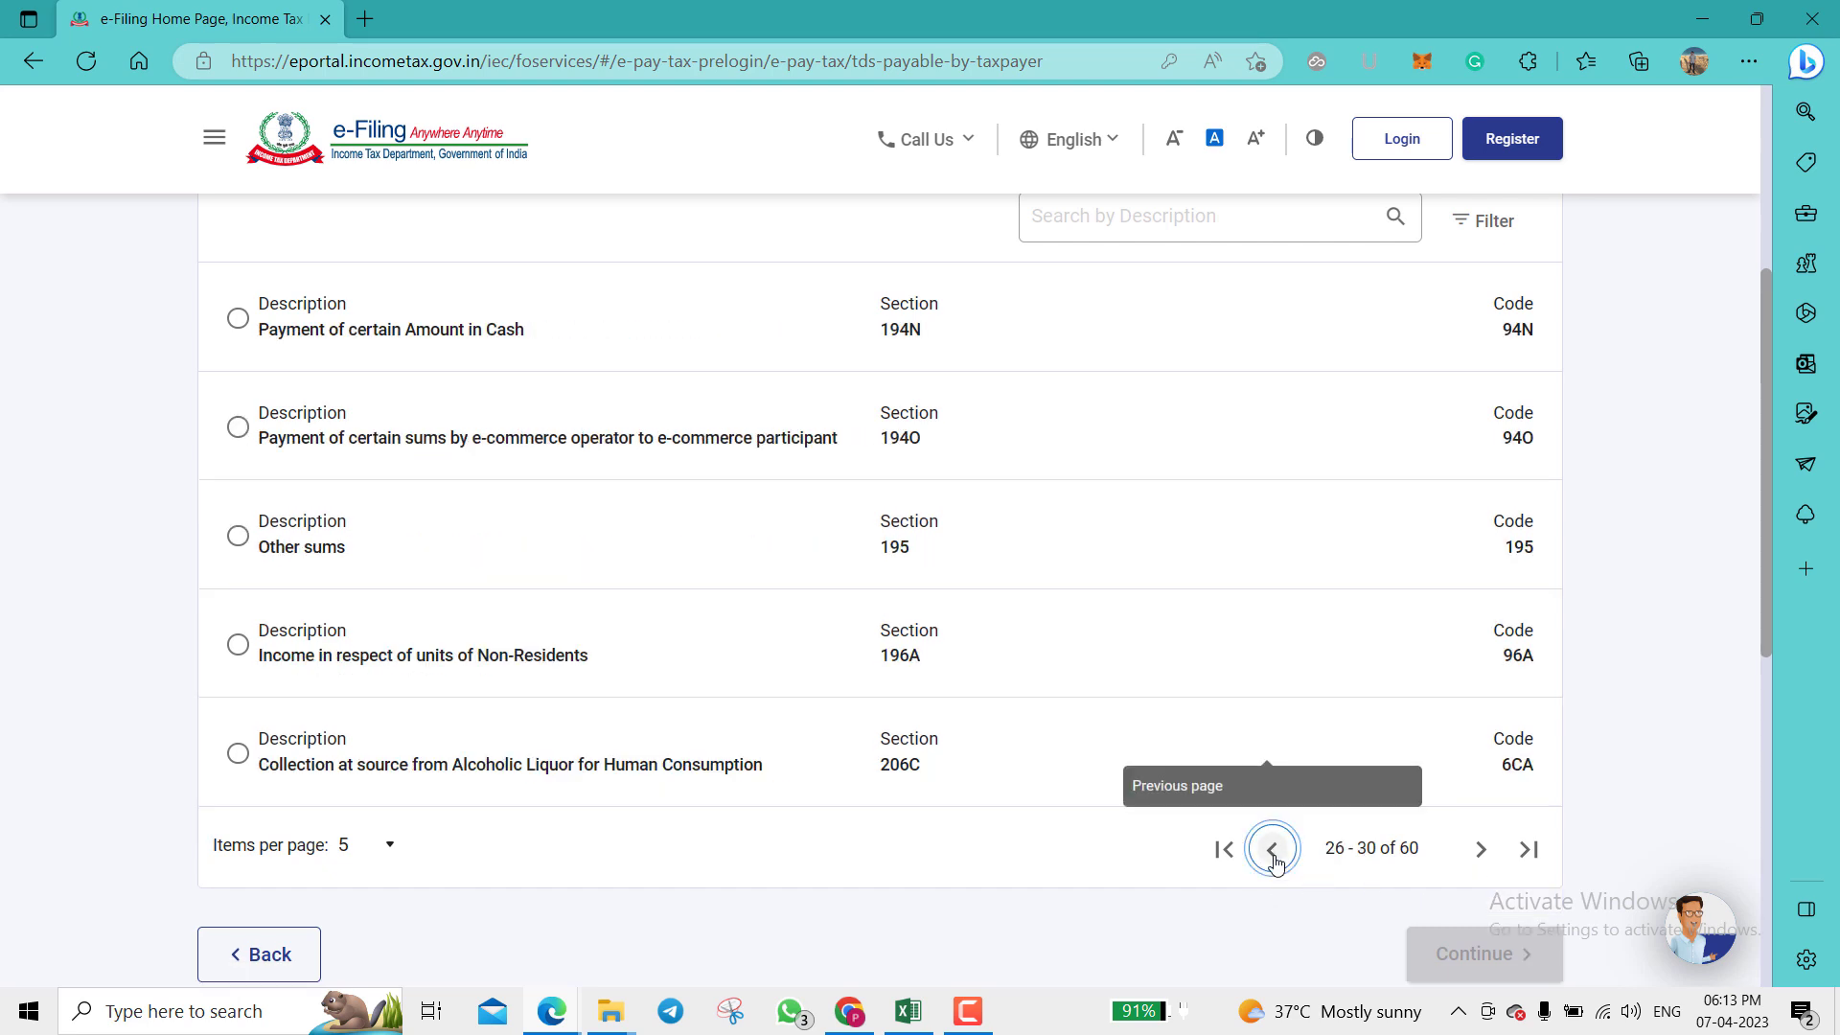
{"action": "left_click", "coordinate": [1274, 868]}
{"action": "left_click", "coordinate": [1274, 863]}
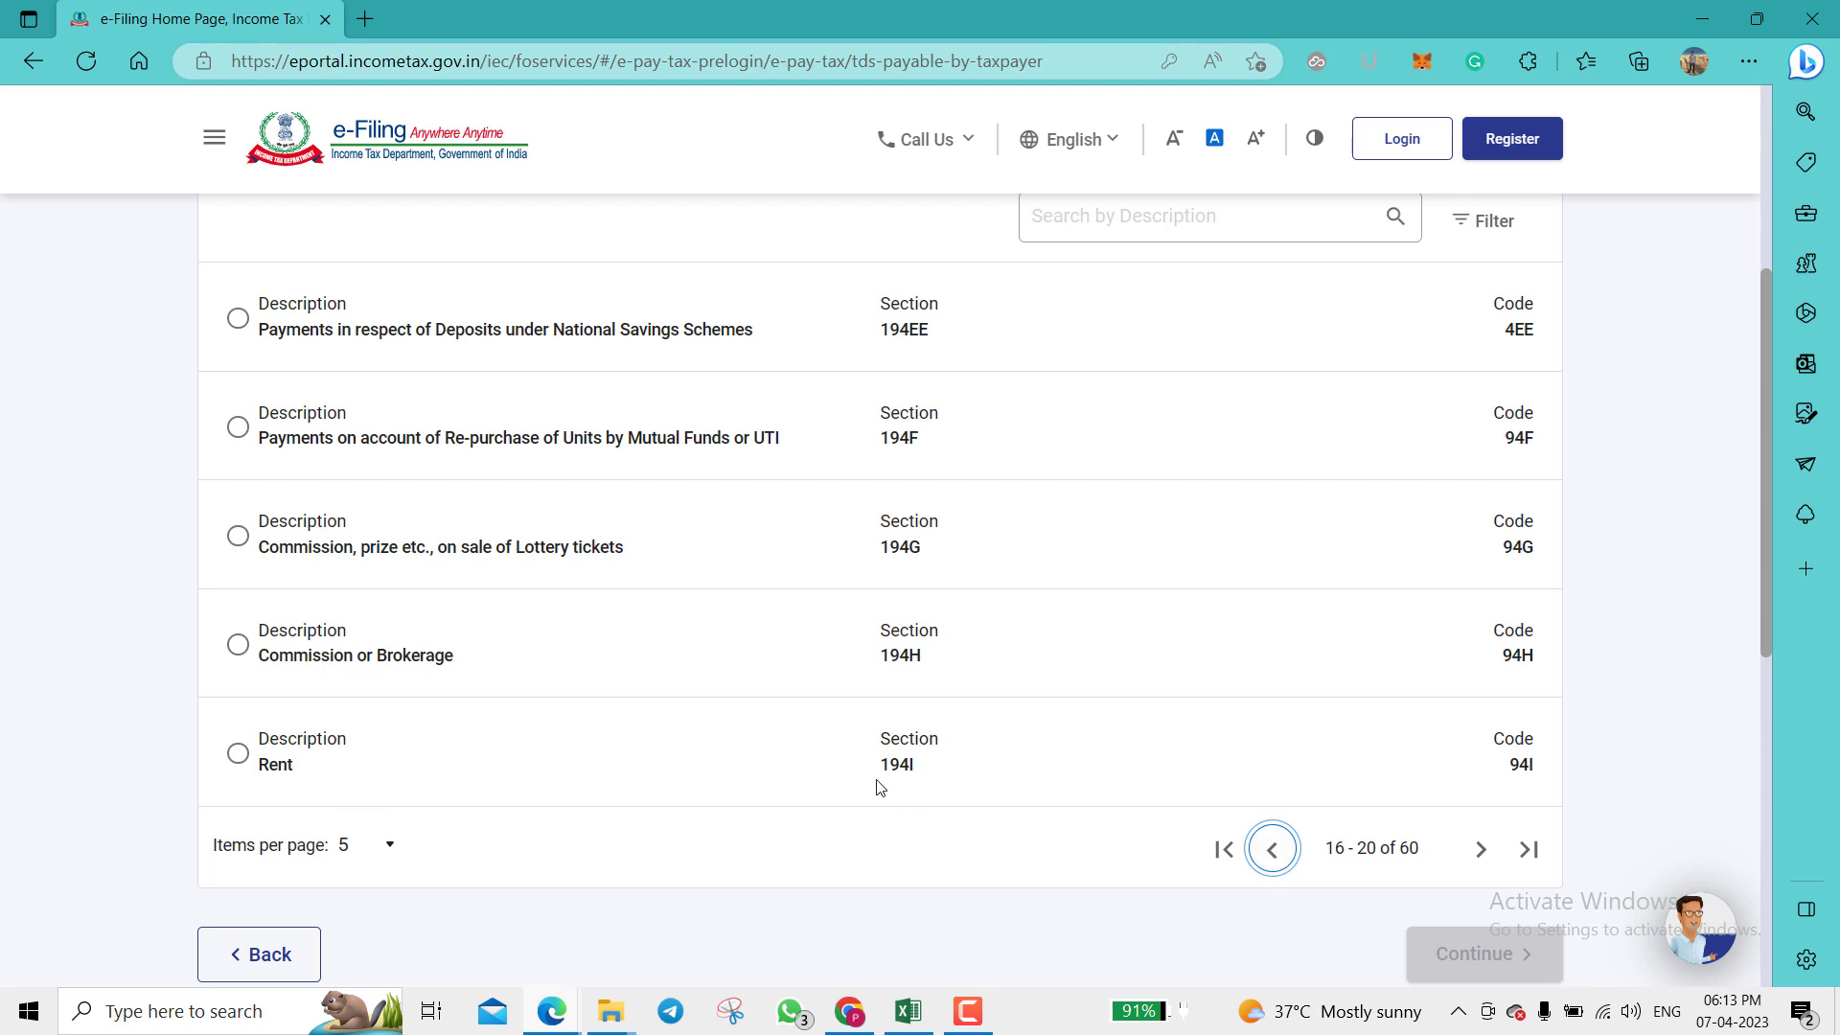
{"action": "left_click", "coordinate": [238, 753]}
{"action": "scroll", "coordinate": [1572, 619], "scroll_direction": "down", "scroll_amount": 2}
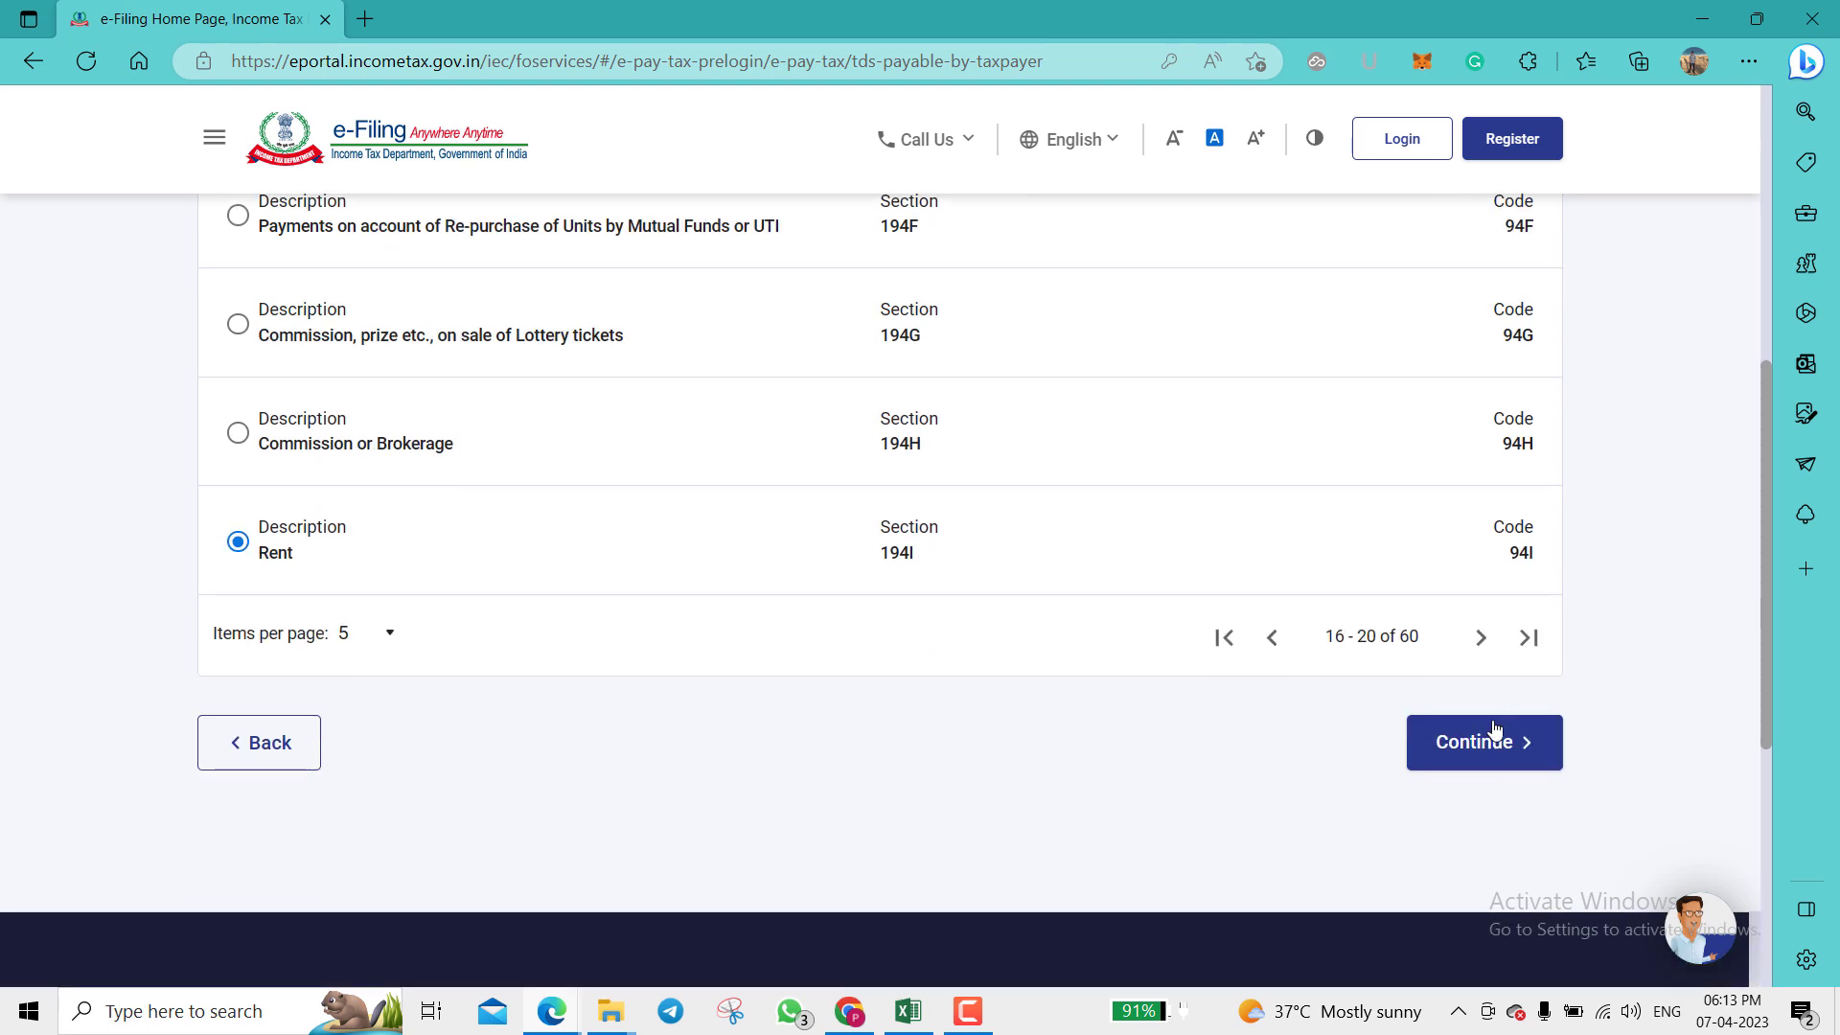
{"action": "left_click", "coordinate": [1481, 743]}
Step: Select Income Tax (Other than Companies) (0021) as the major head
{"action": "scroll", "coordinate": [1039, 822], "scroll_direction": "down", "scroll_amount": 2}
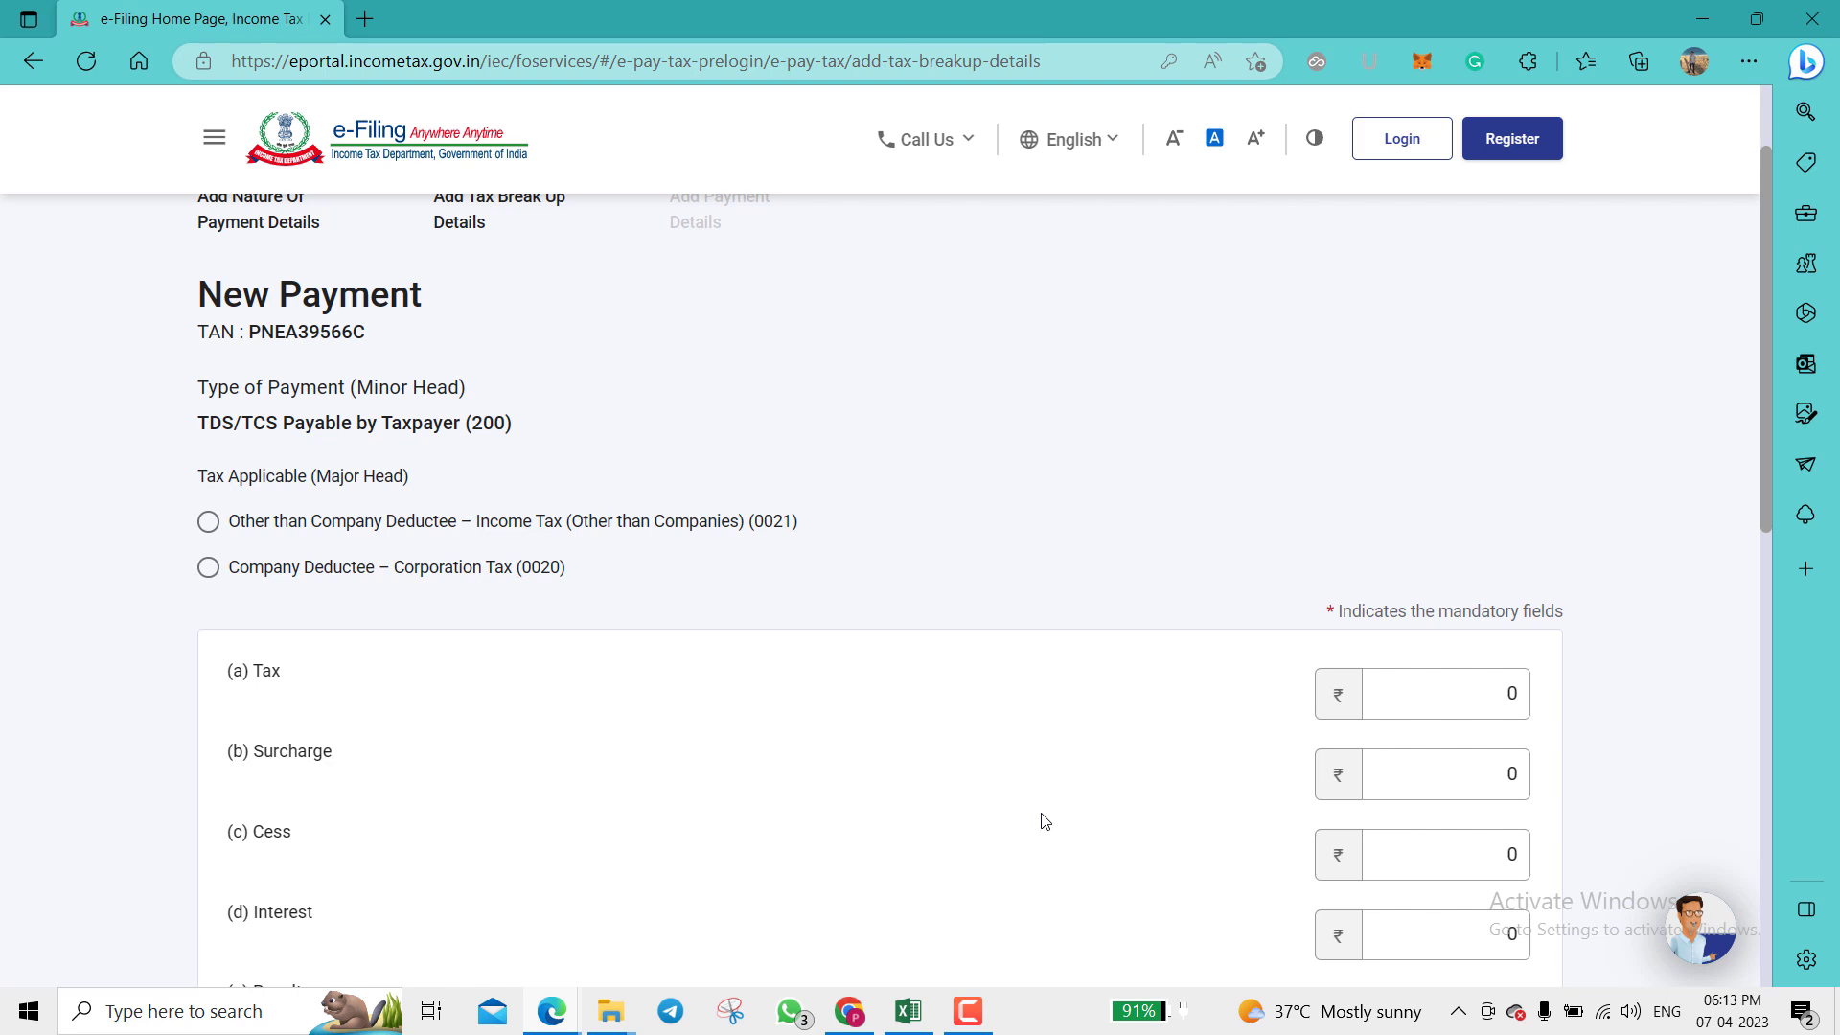
{"action": "scroll", "coordinate": [1045, 821], "scroll_direction": "down", "scroll_amount": 1}
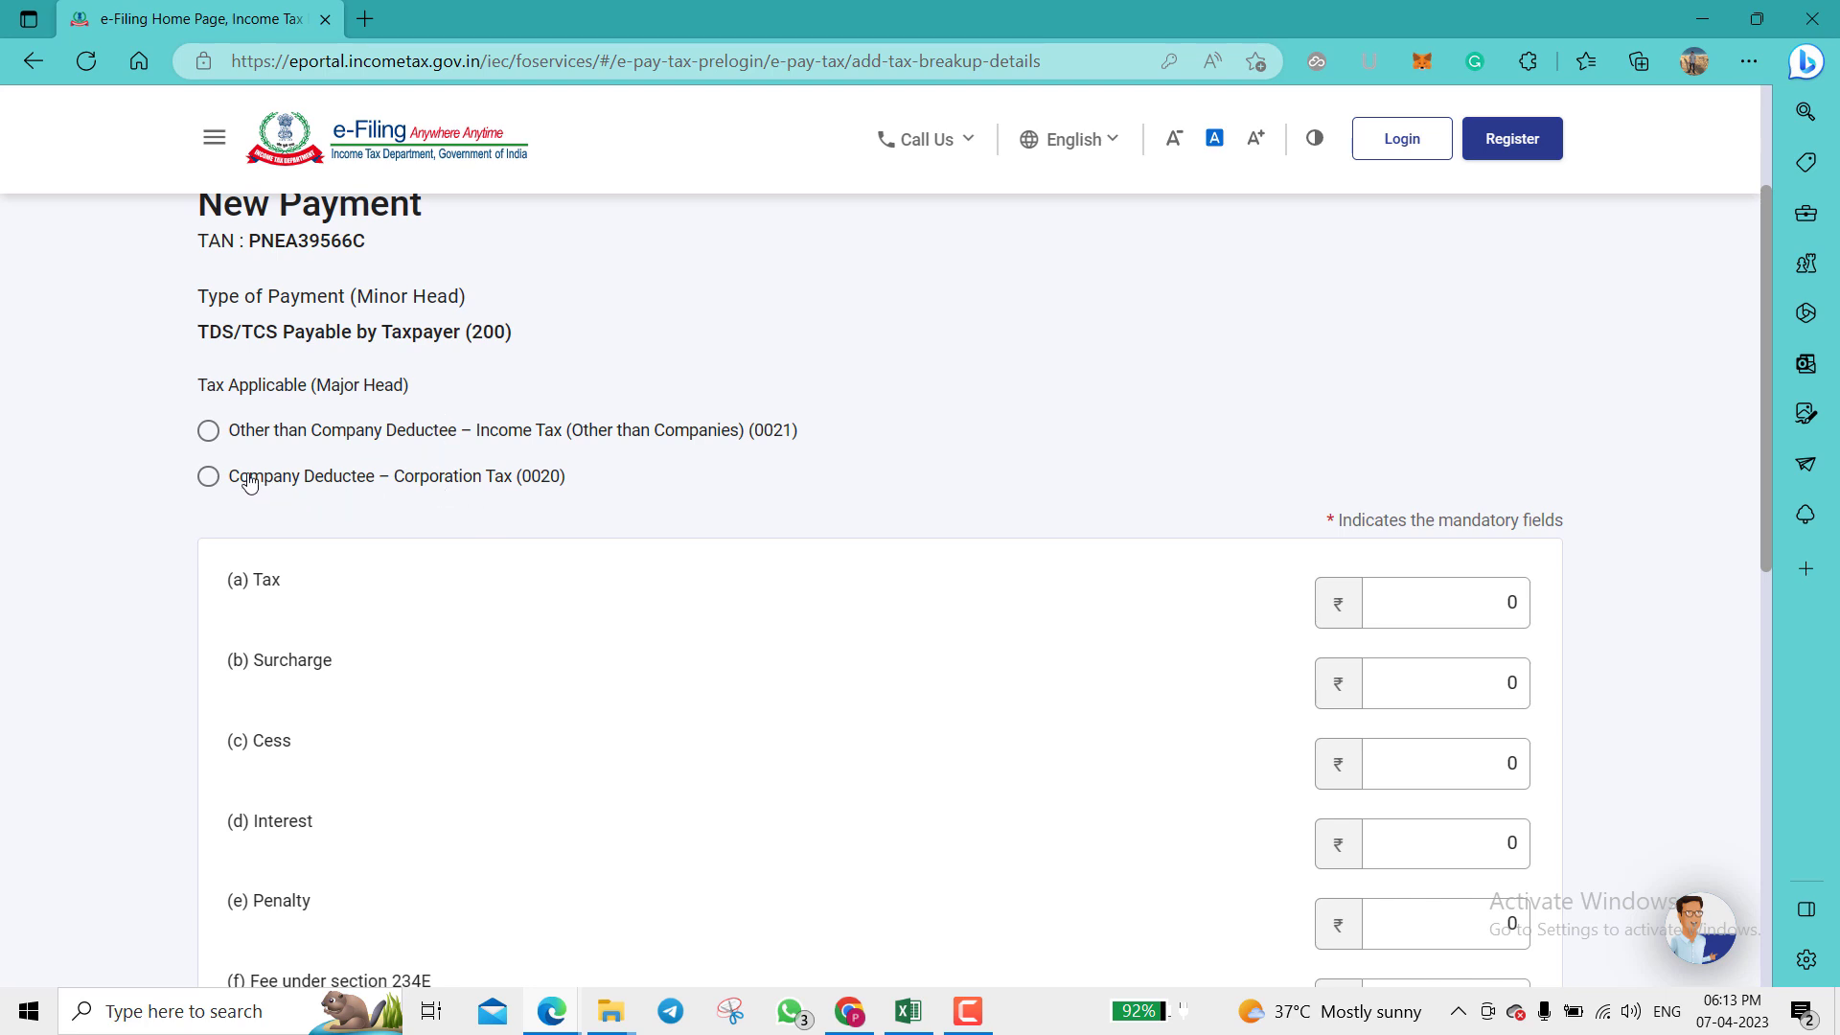
{"action": "left_click", "coordinate": [207, 430]}
Step: Enter ₹27,600 in the (a) Tax field of the break-up
{"action": "scroll", "coordinate": [706, 462], "scroll_direction": "down", "scroll_amount": 2}
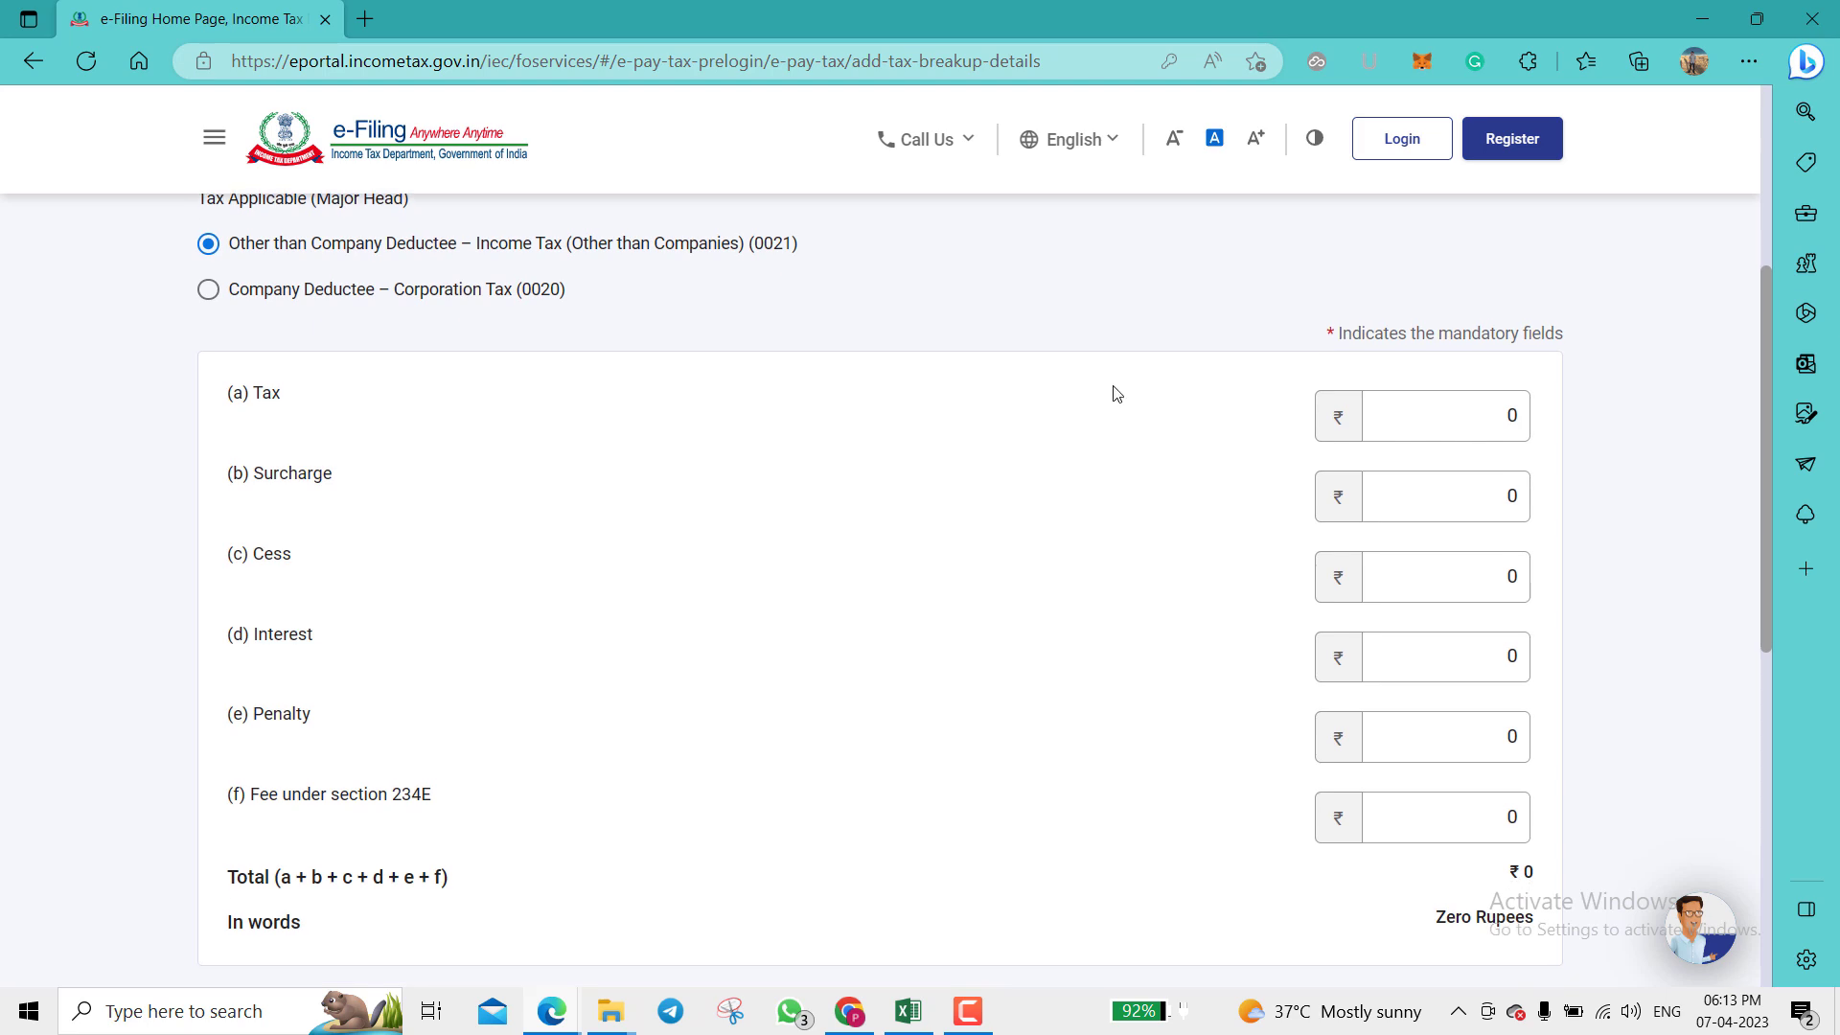
{"action": "left_click", "coordinate": [1408, 407]}
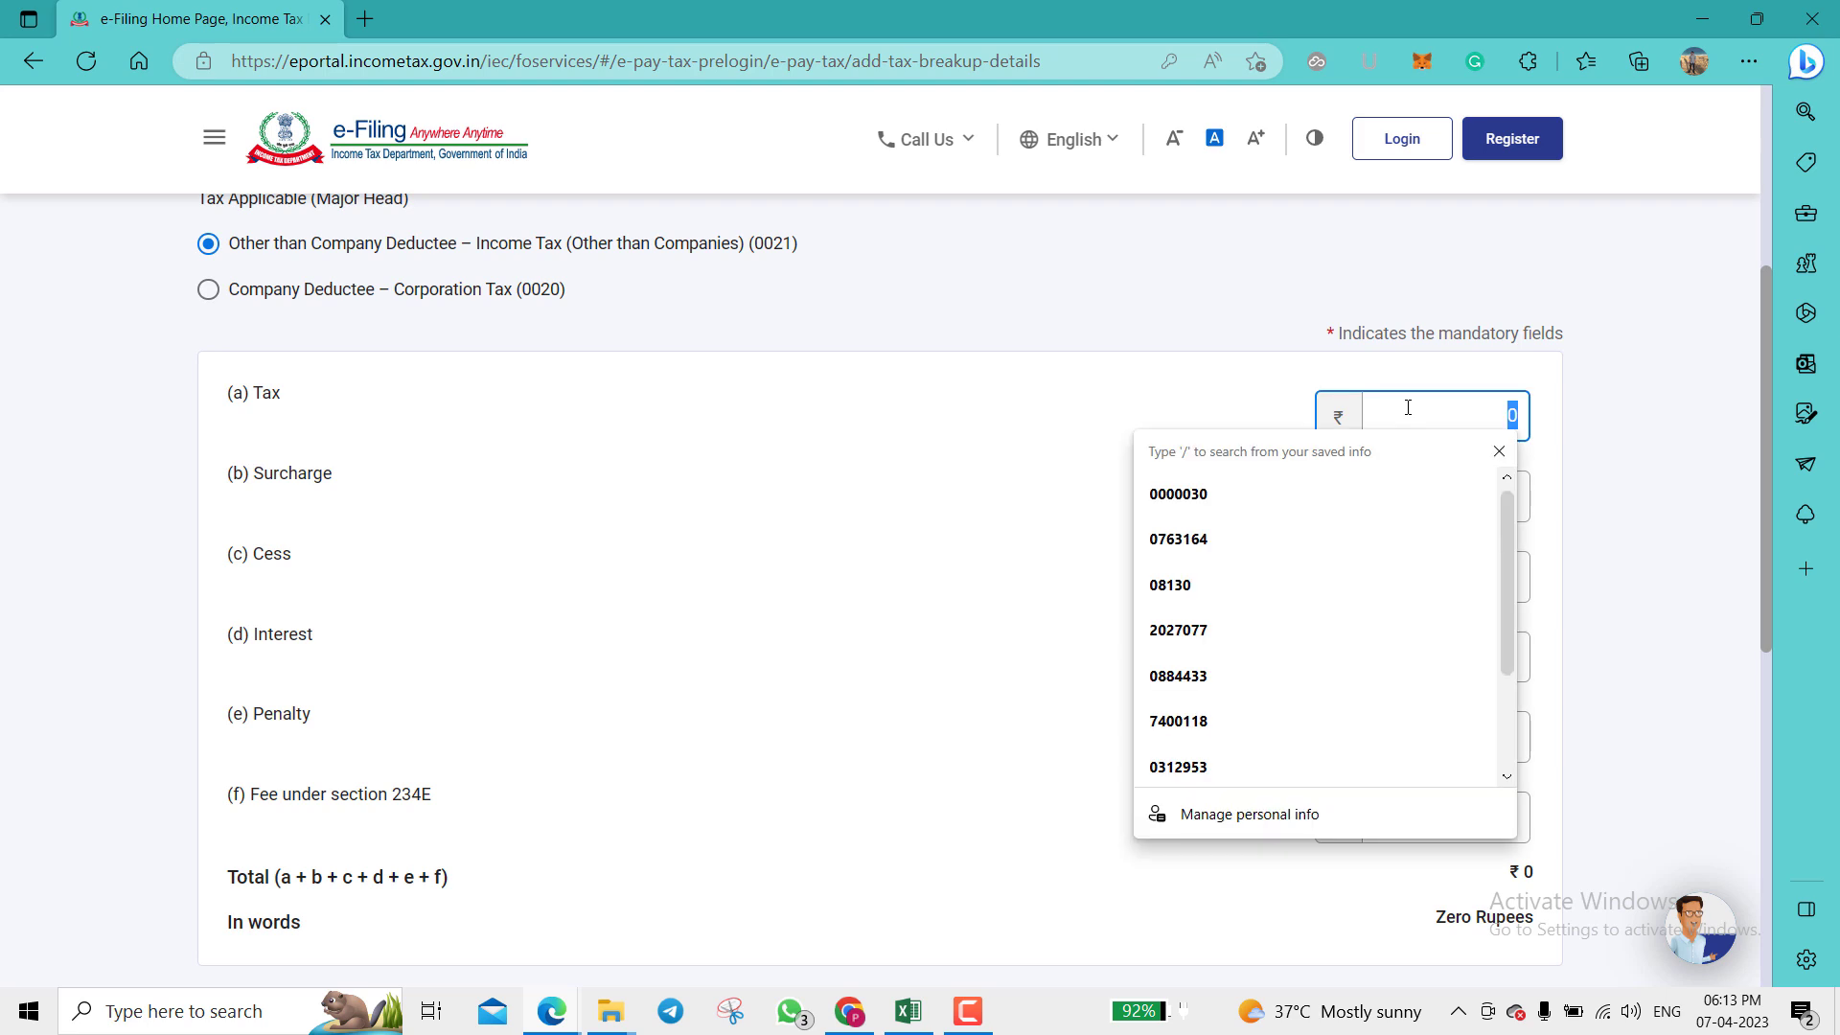
{"action": "type", "text": "27600"}
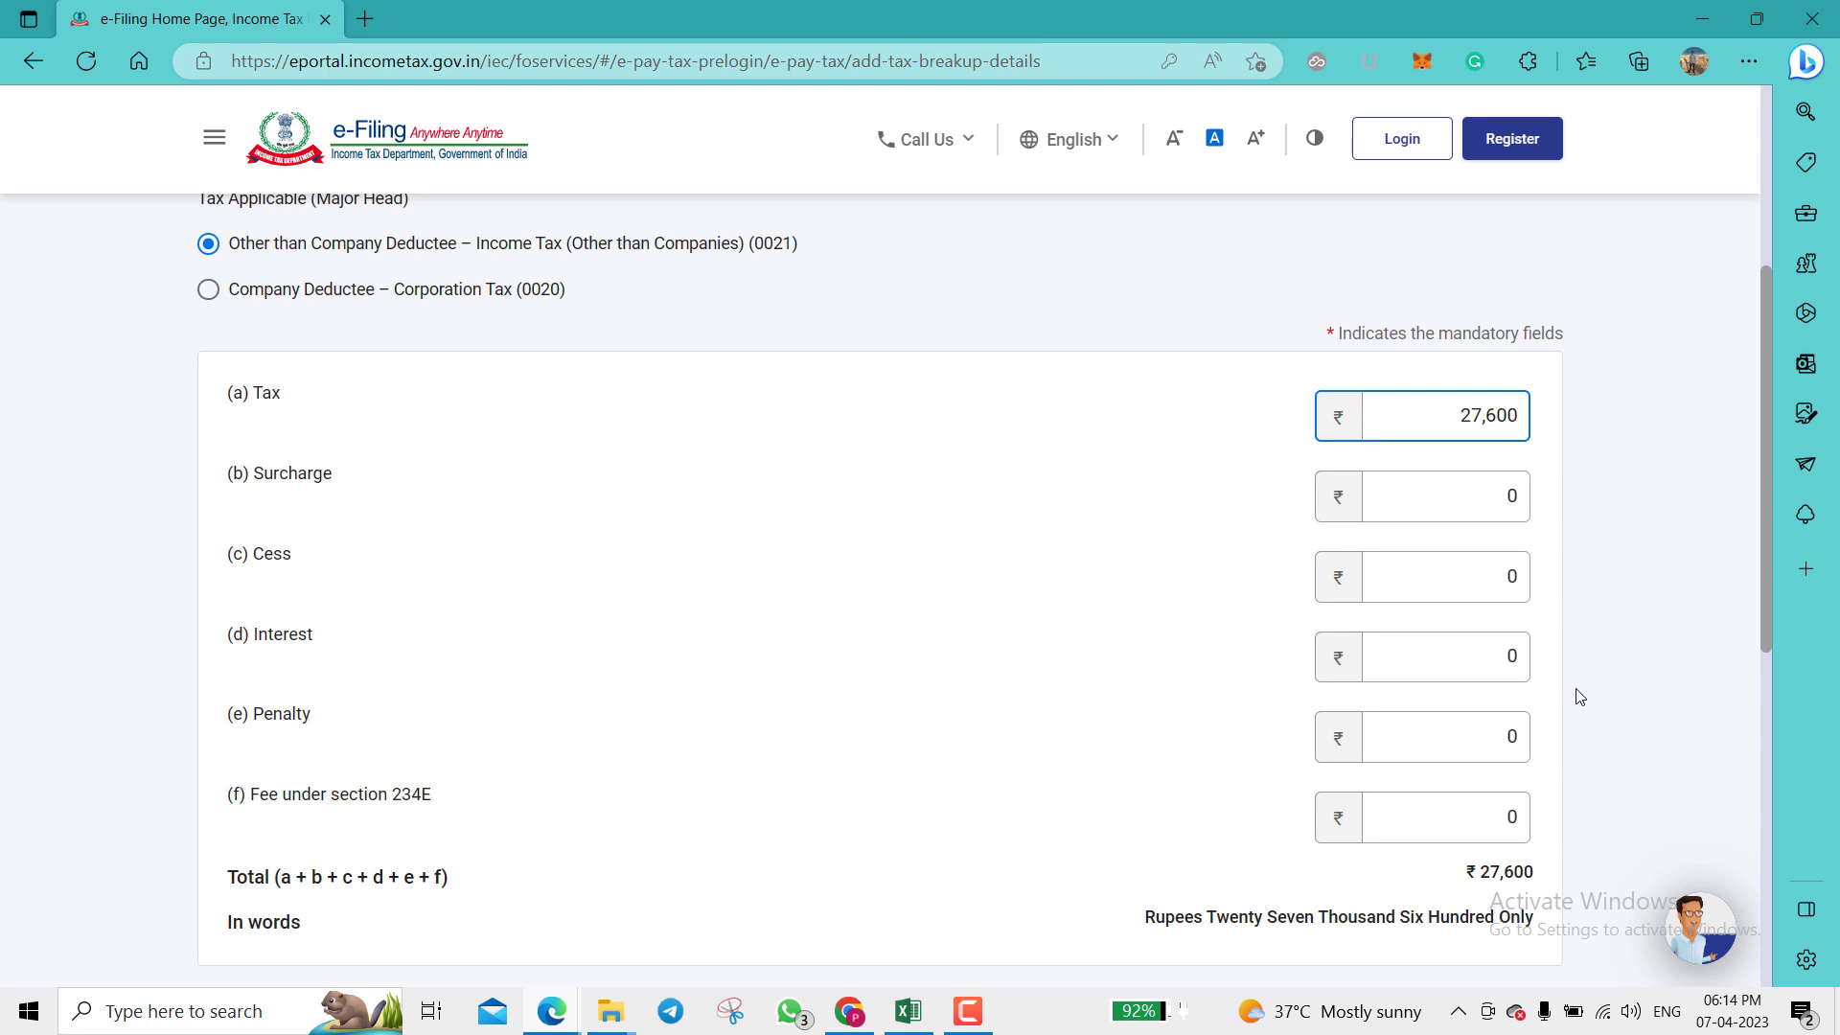
{"action": "scroll", "coordinate": [1579, 696], "scroll_direction": "down", "scroll_amount": 1}
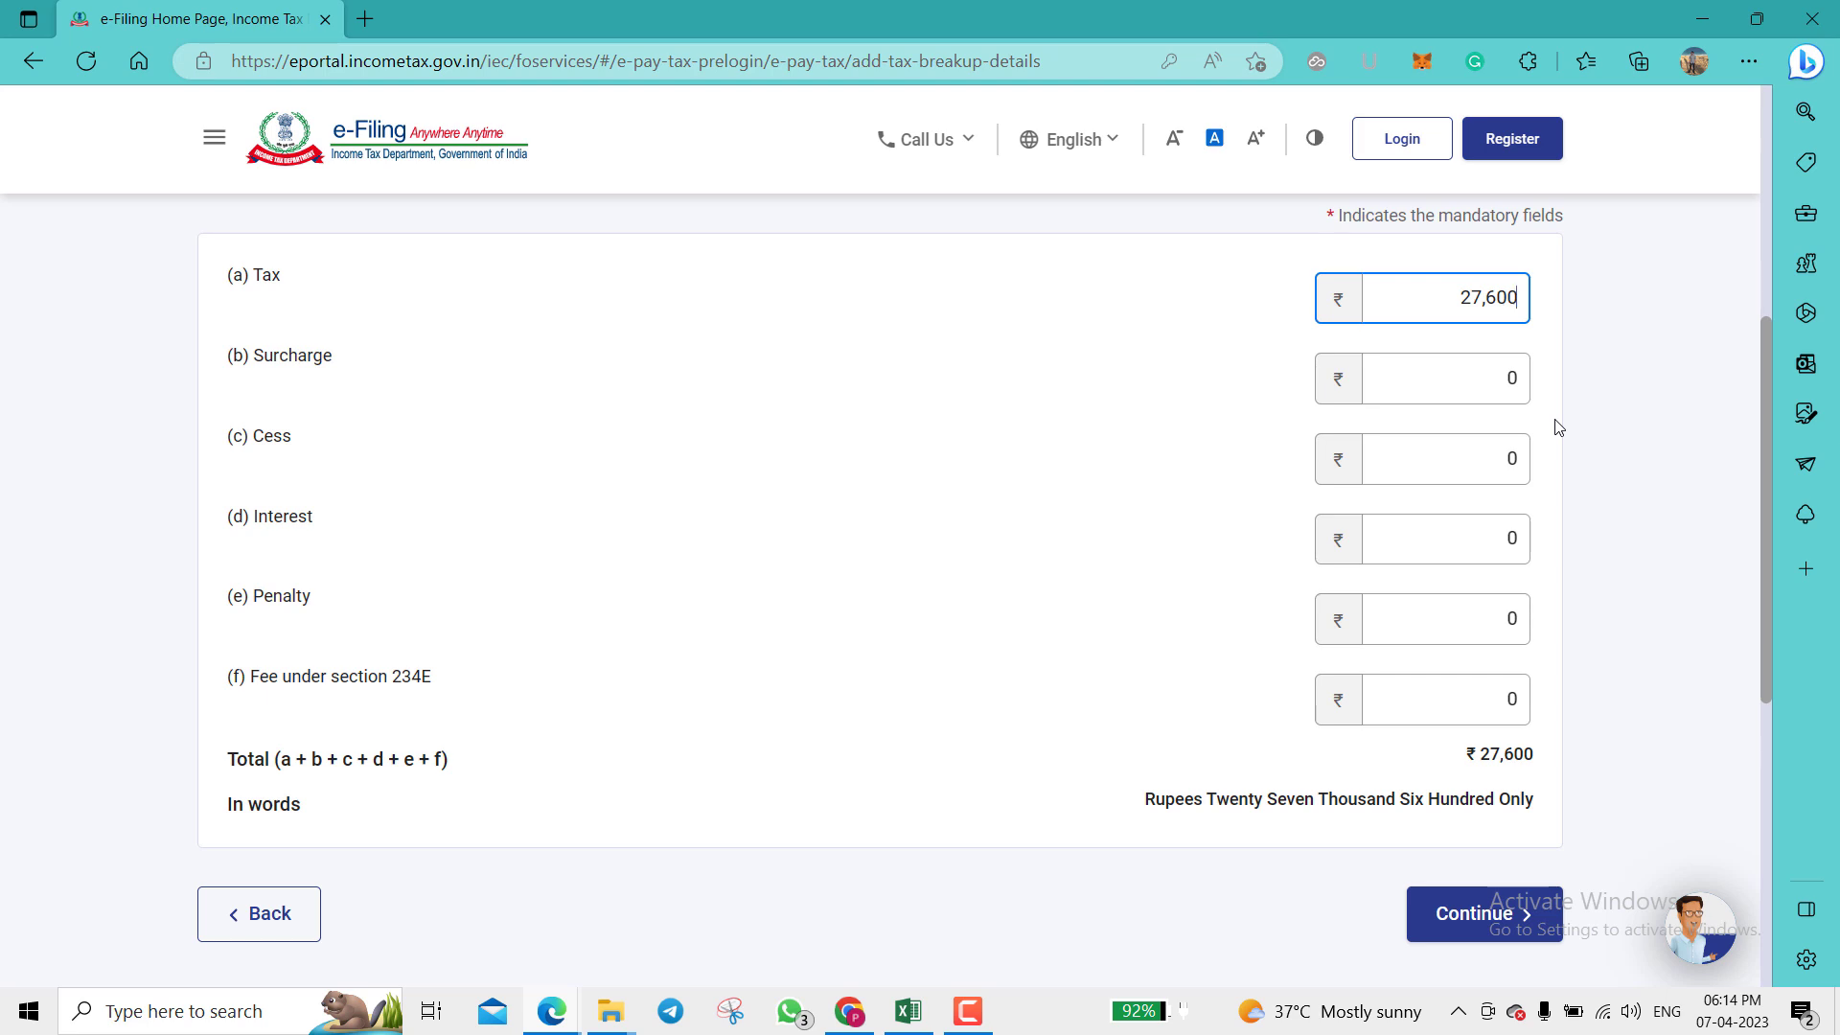
{"action": "scroll", "coordinate": [1677, 853], "scroll_direction": "down", "scroll_amount": 1}
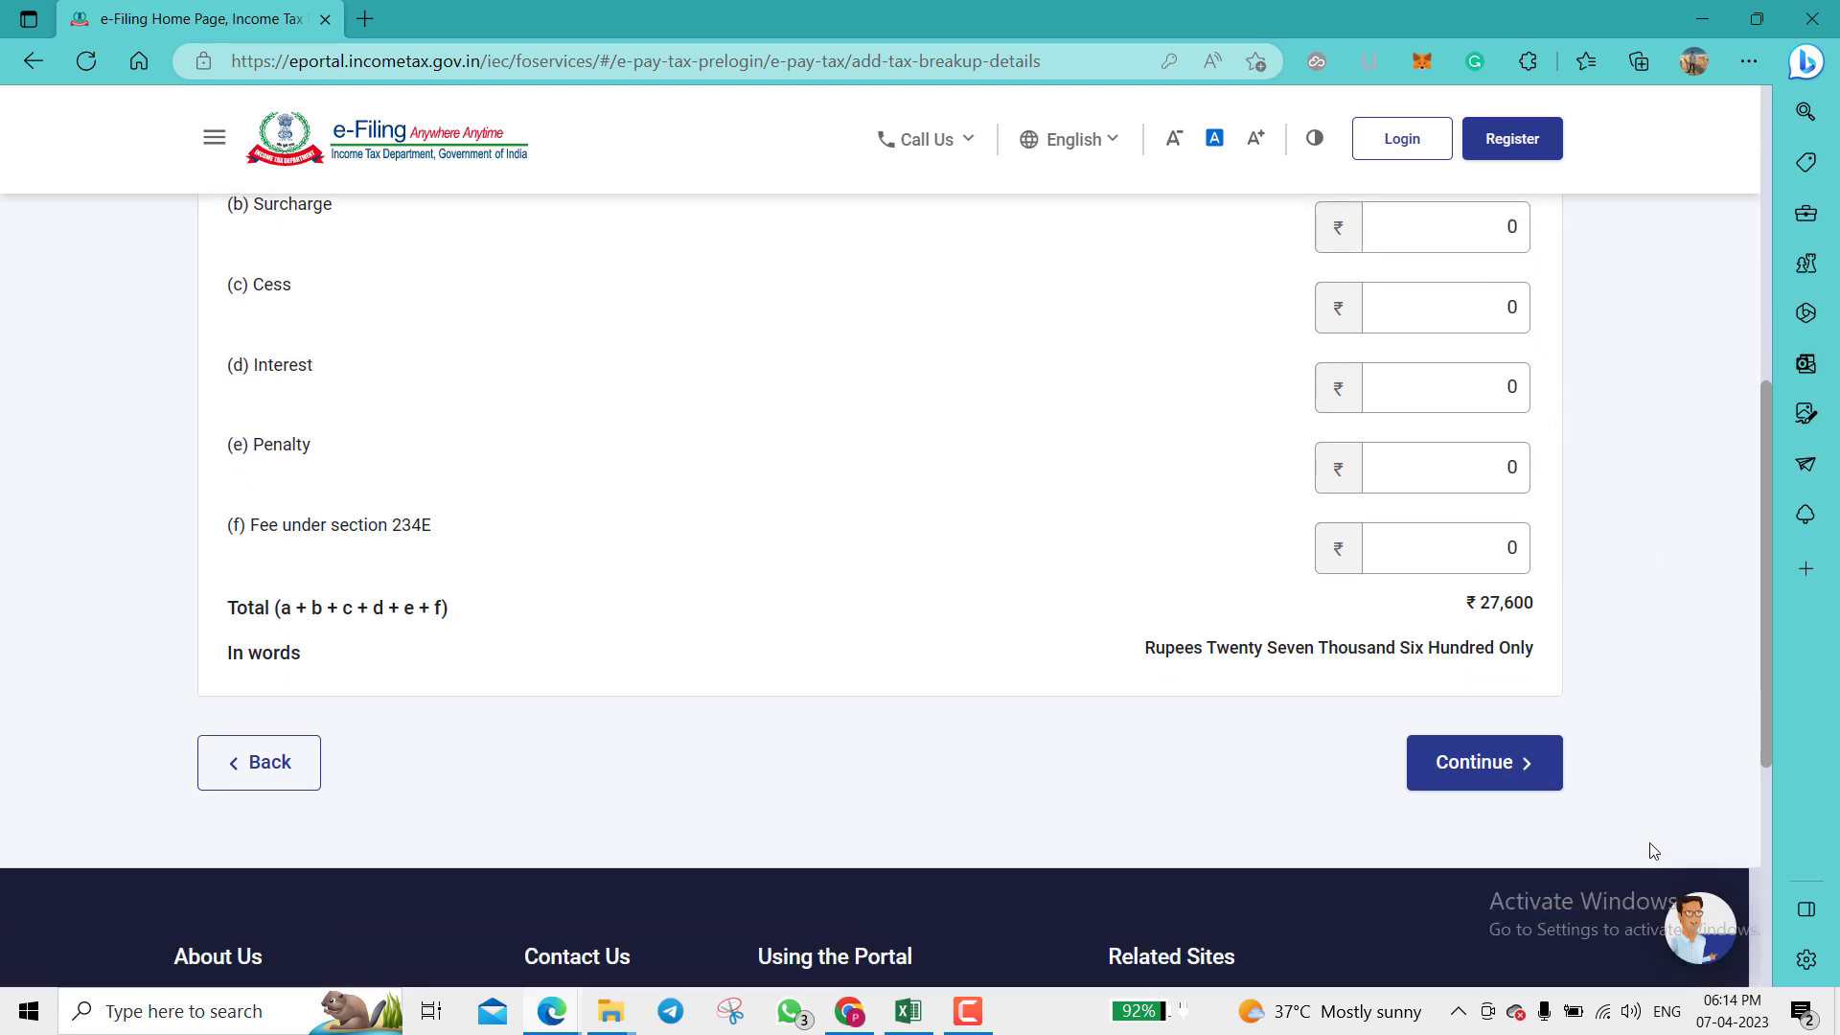
Step: Continue to the payment-mode step and dismiss the error toast
{"action": "left_click", "coordinate": [1503, 767]}
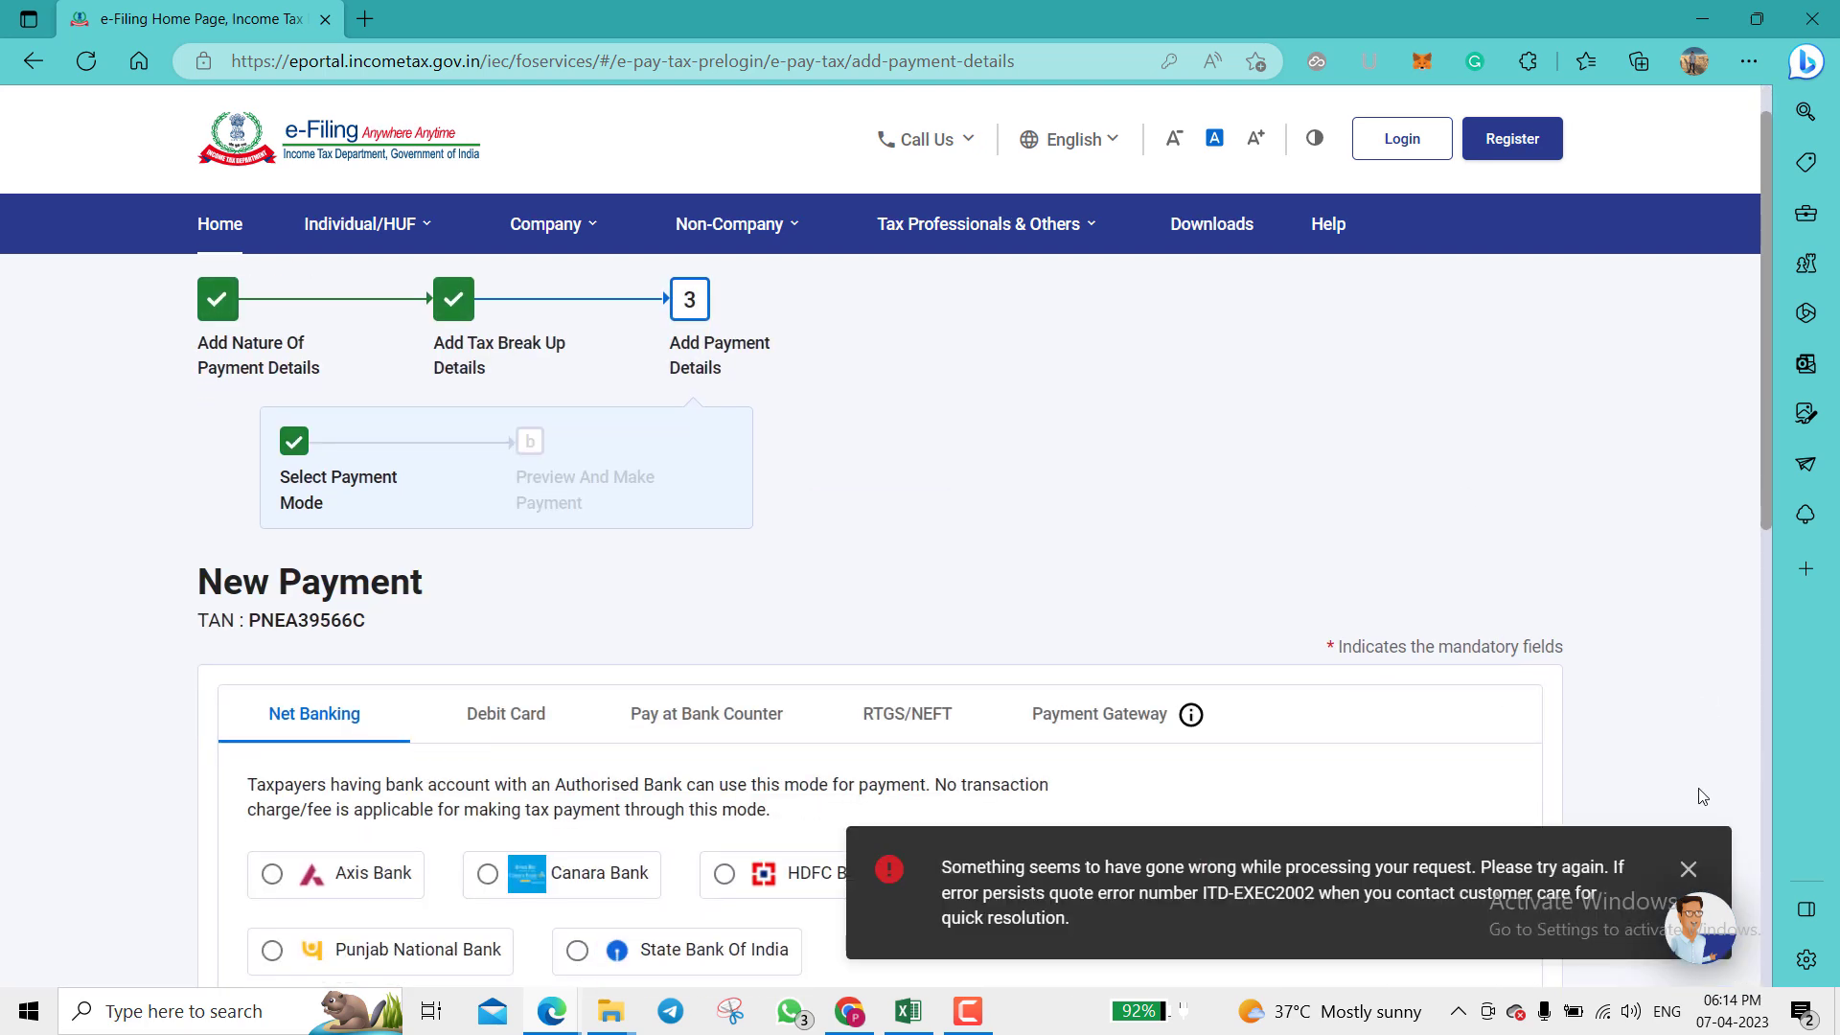
{"action": "left_click", "coordinate": [1683, 866]}
{"action": "scroll", "coordinate": [1696, 715], "scroll_direction": "down", "scroll_amount": 4}
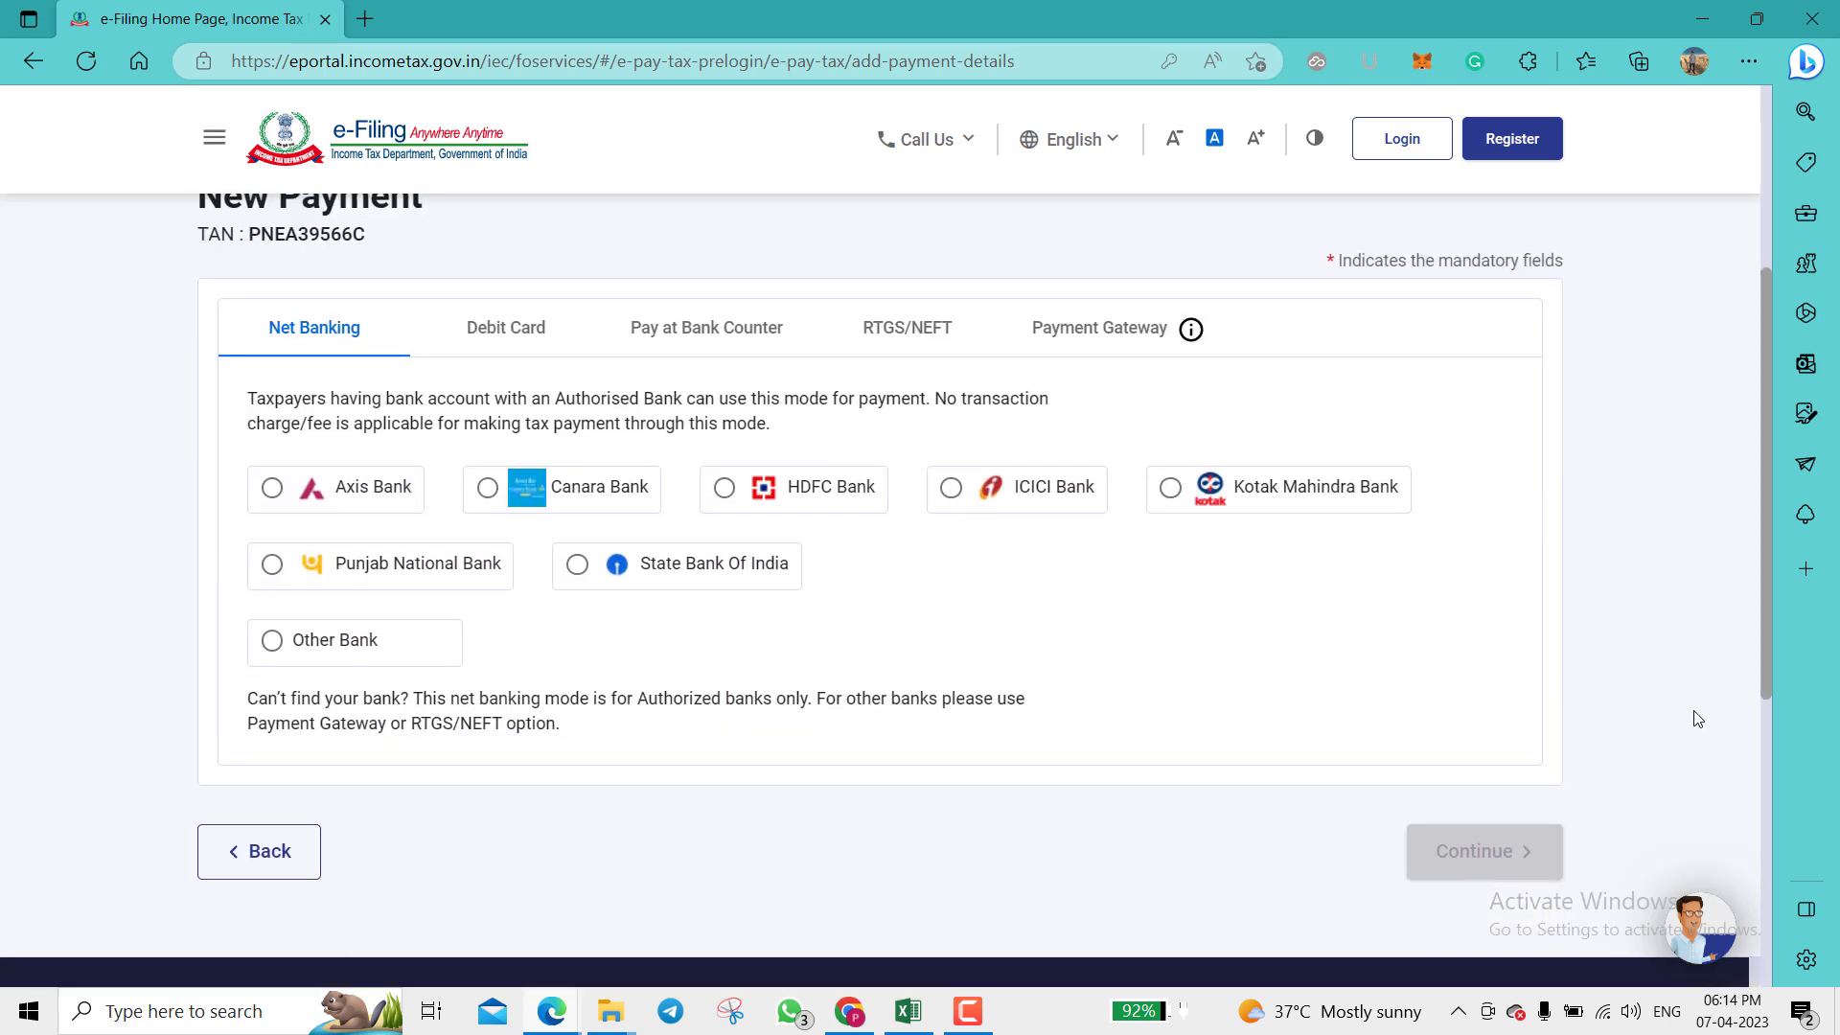
Step: Compare Debit Card, Bank Counter, RTGS/NEFT and Payment Gateway options and their transaction charges
{"action": "left_click", "coordinate": [477, 326]}
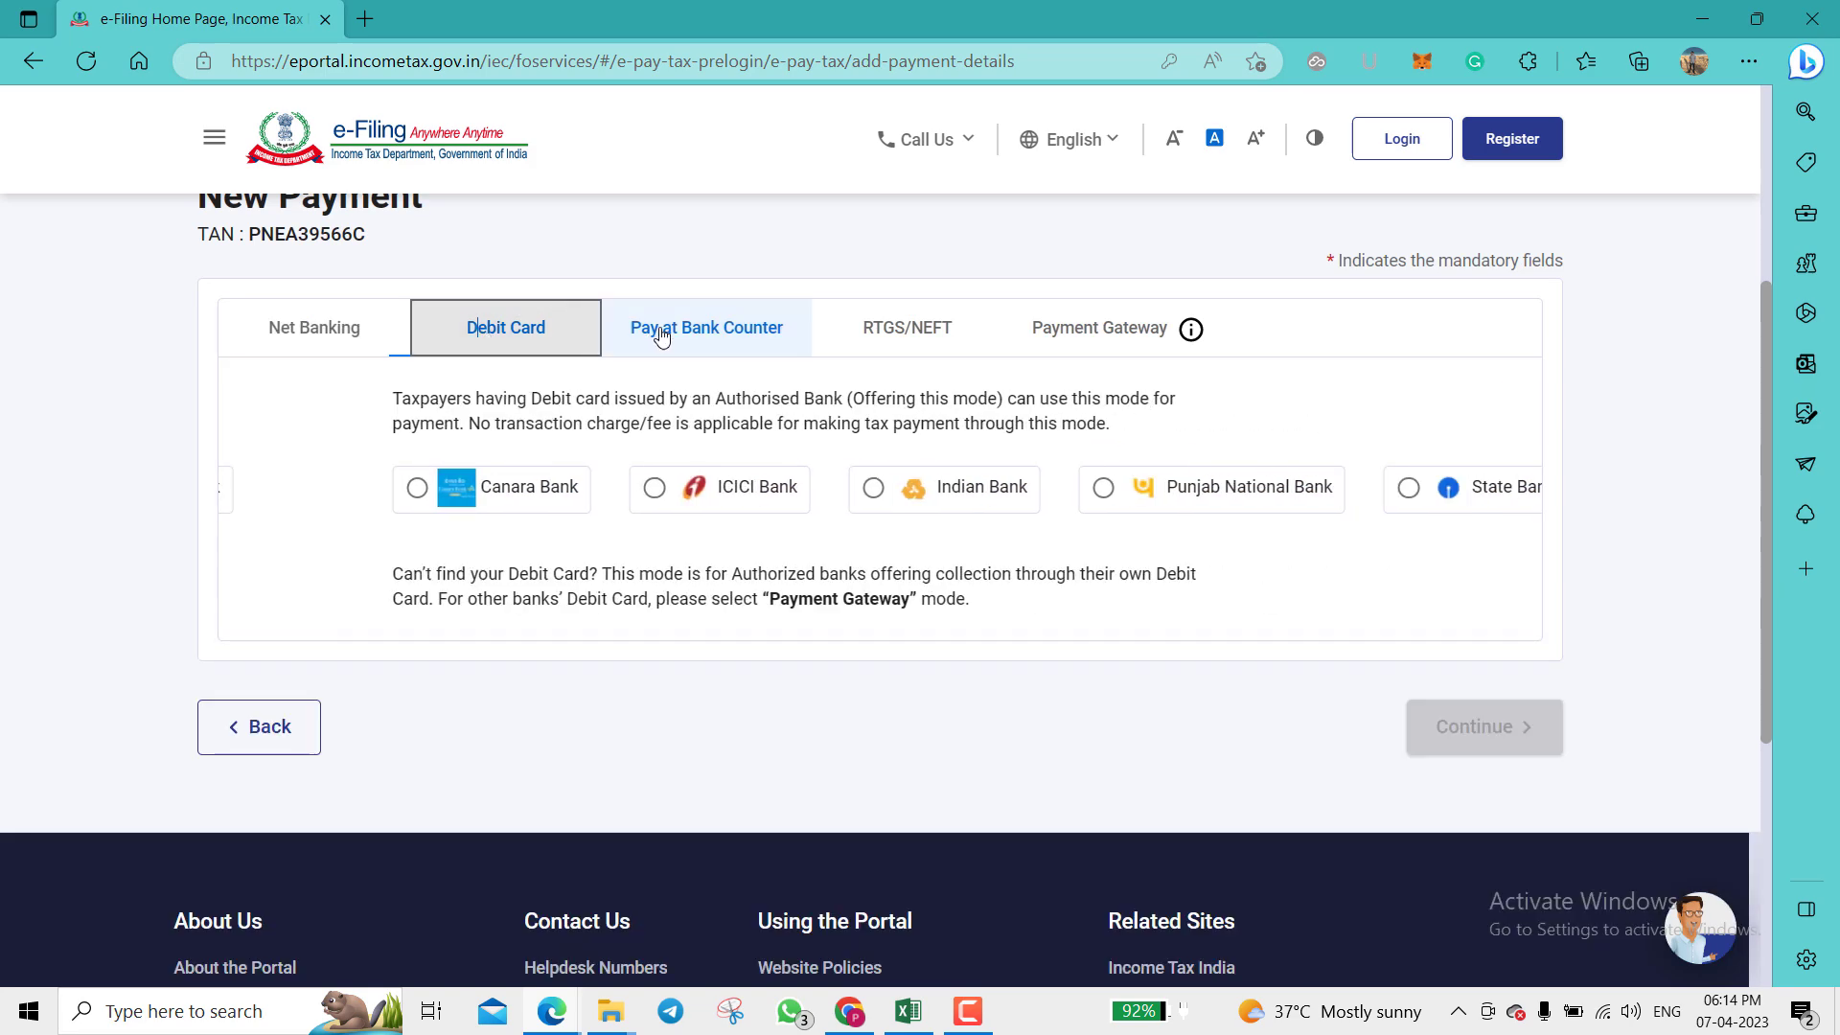
{"action": "left_click", "coordinate": [661, 331]}
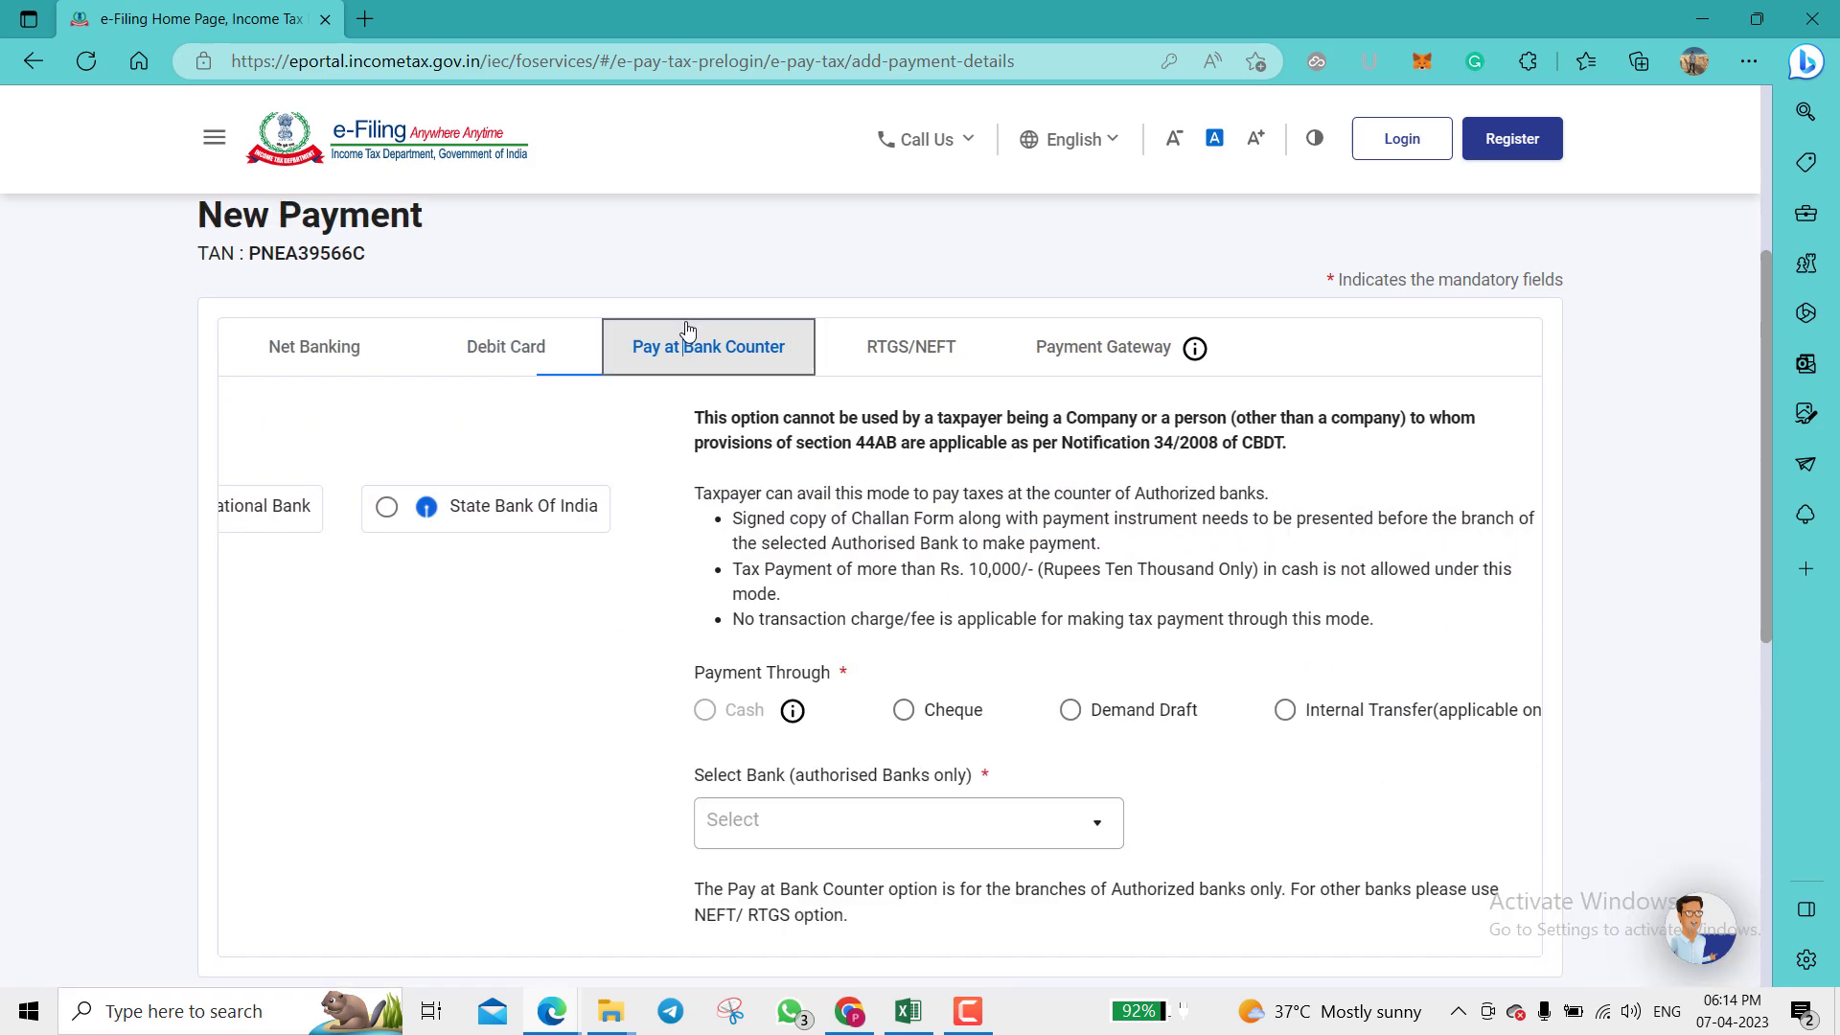
{"action": "left_click", "coordinate": [879, 347]}
{"action": "left_click", "coordinate": [1078, 374]}
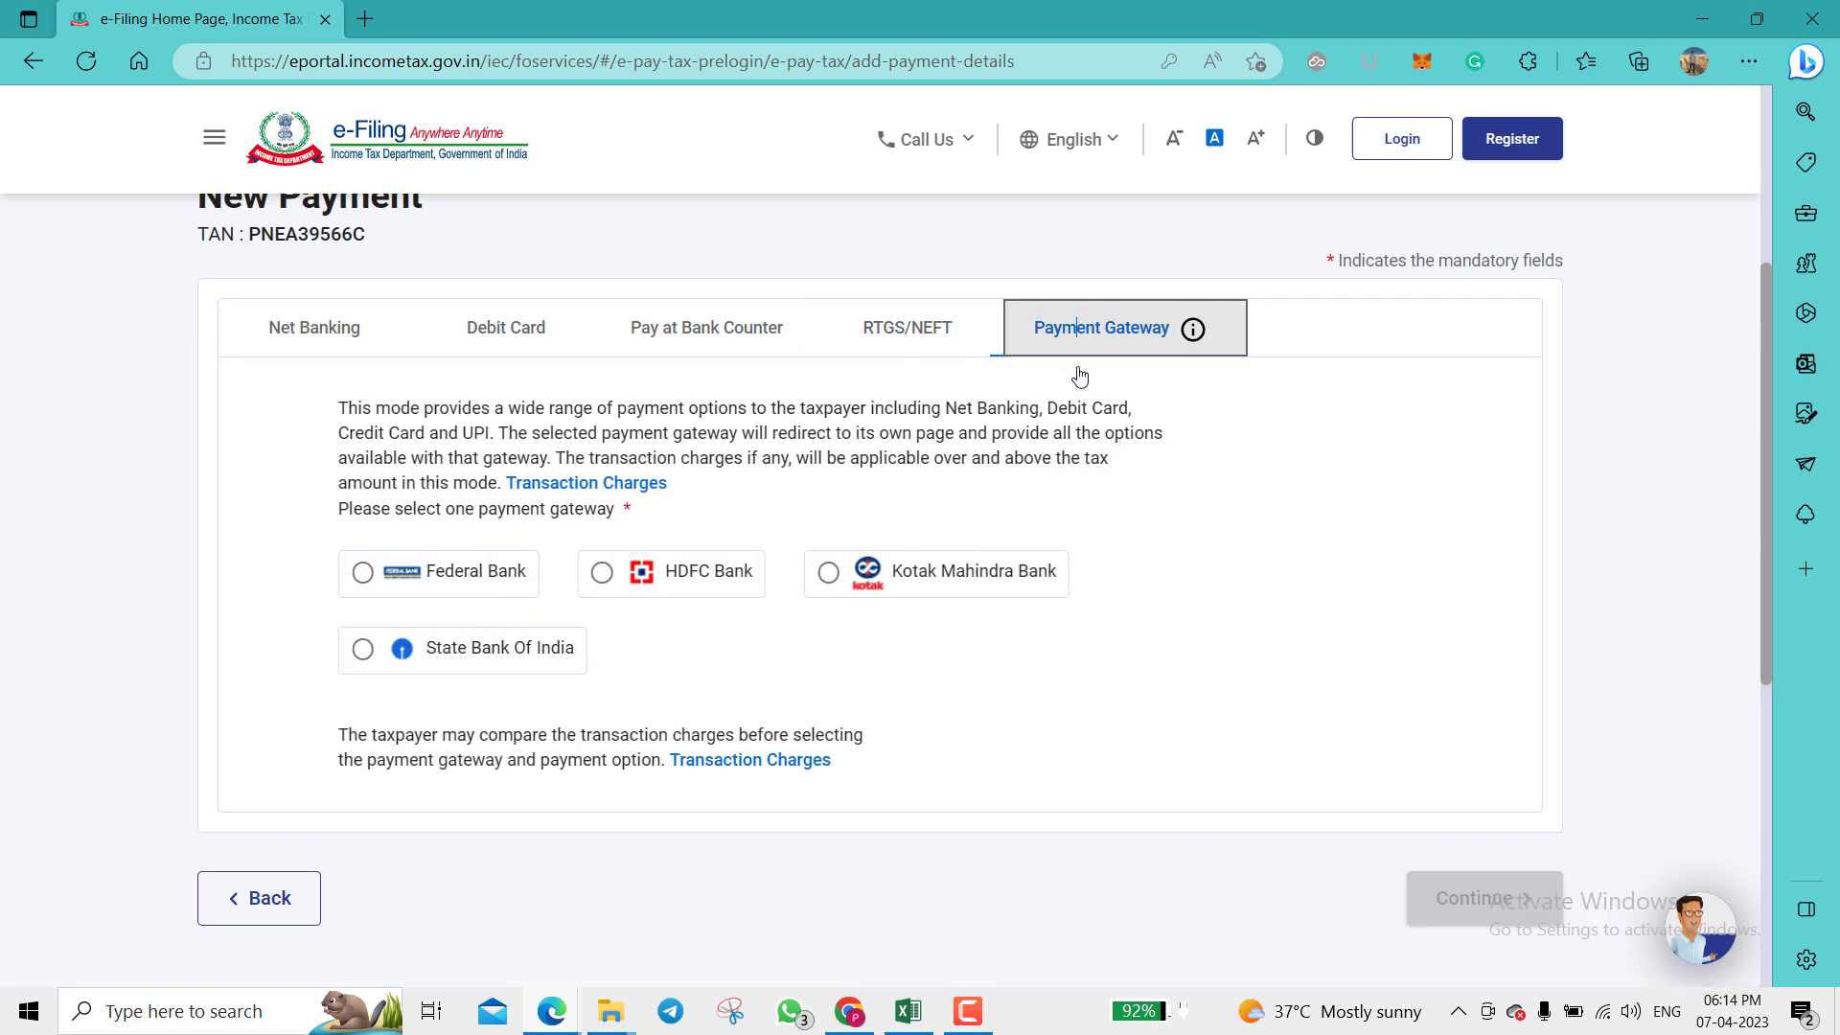
{"action": "left_click", "coordinate": [282, 338]}
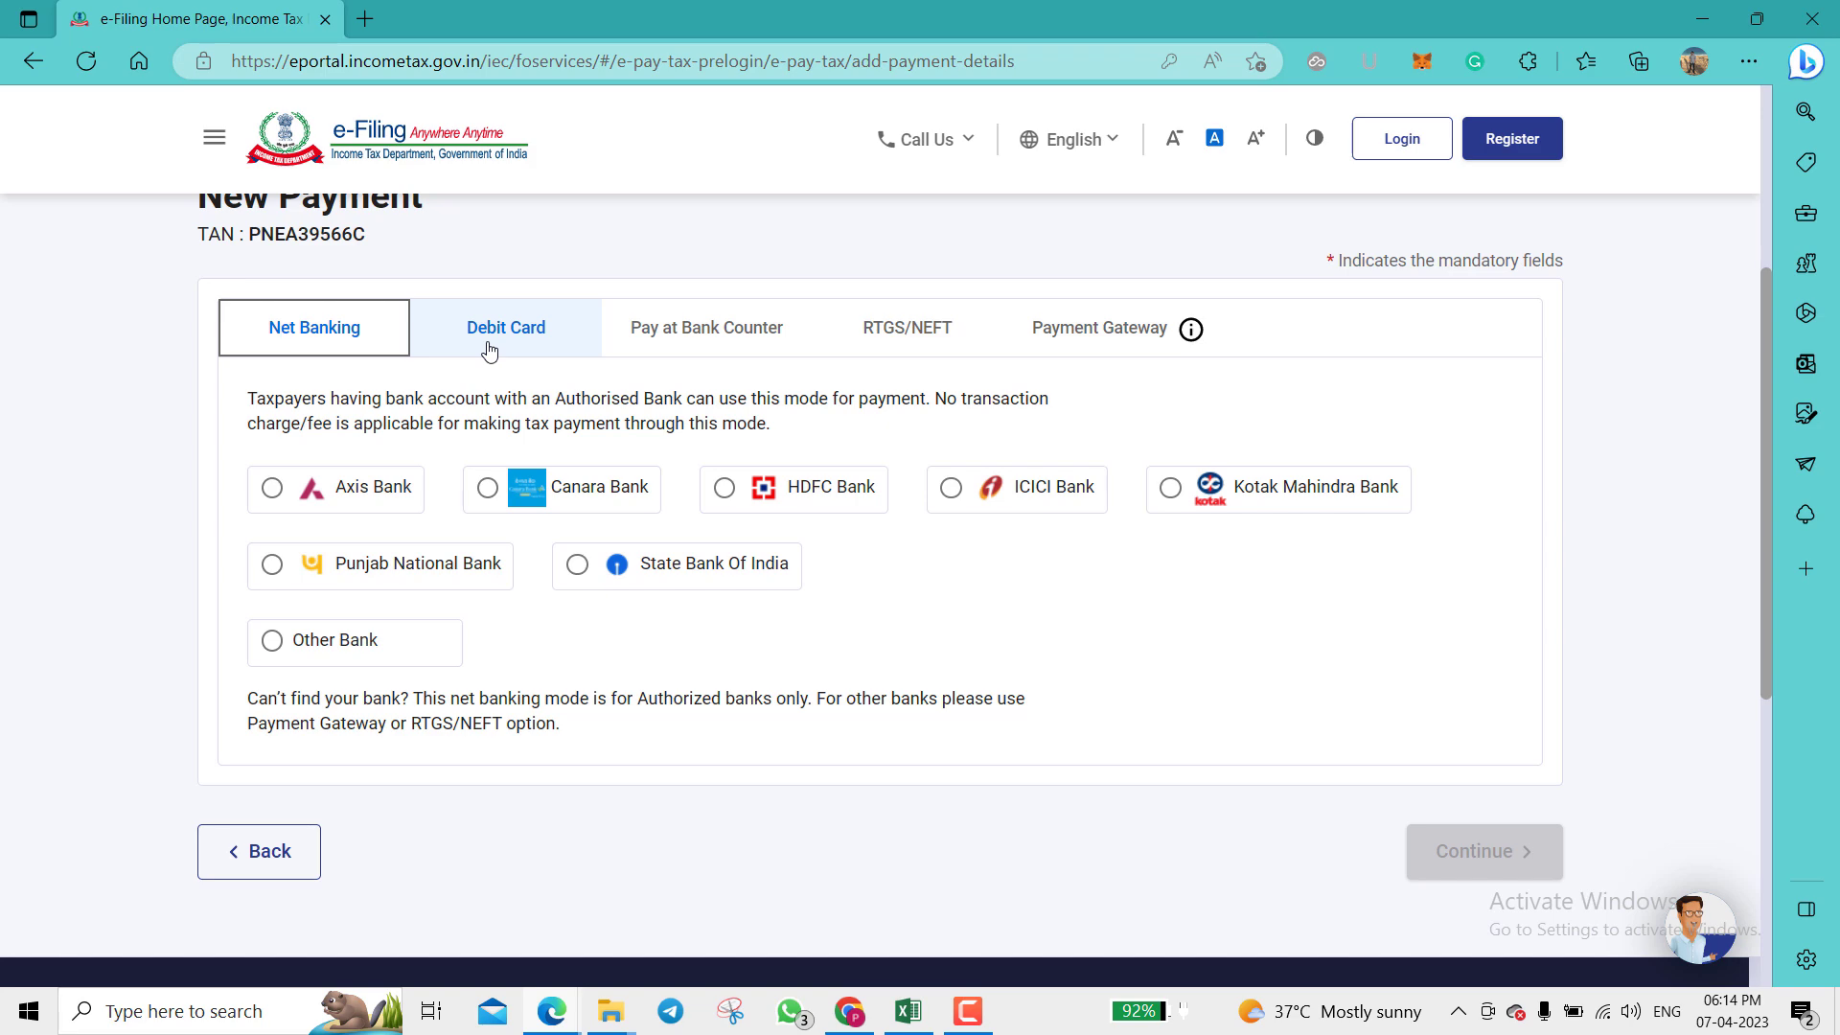
{"action": "left_click", "coordinate": [1081, 335]}
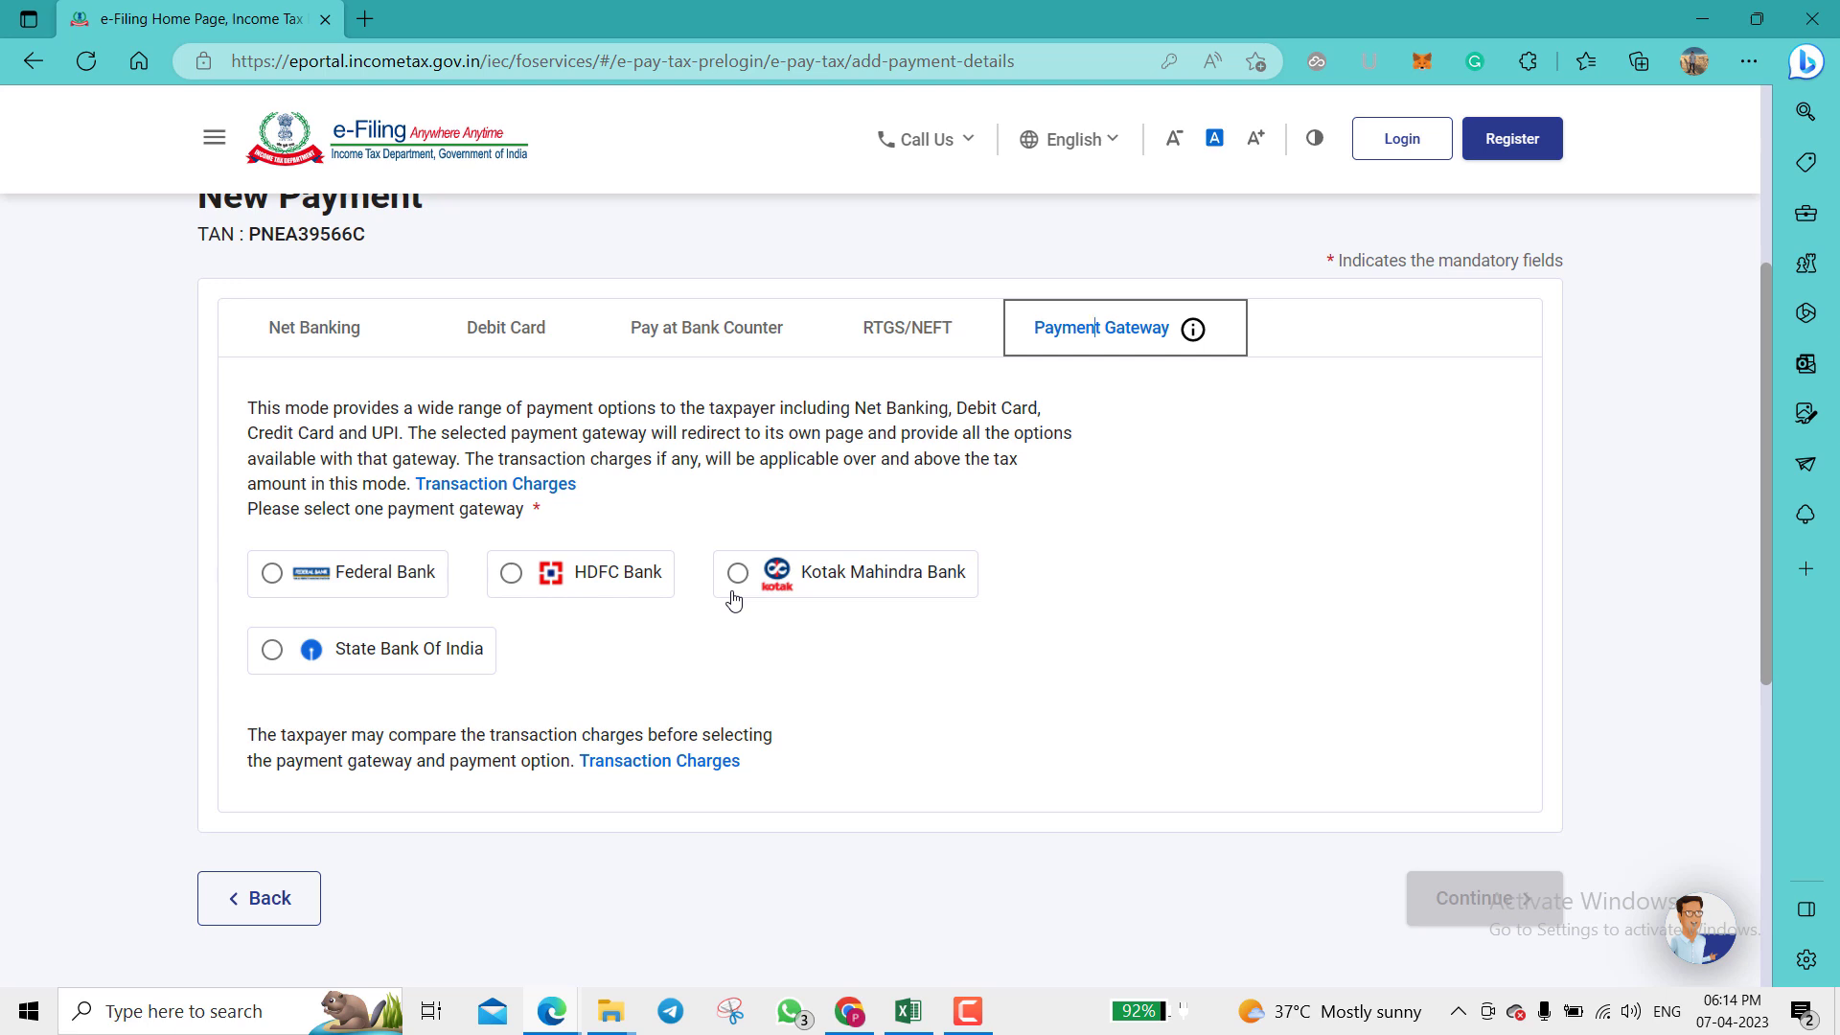
{"action": "left_click", "coordinate": [541, 489]}
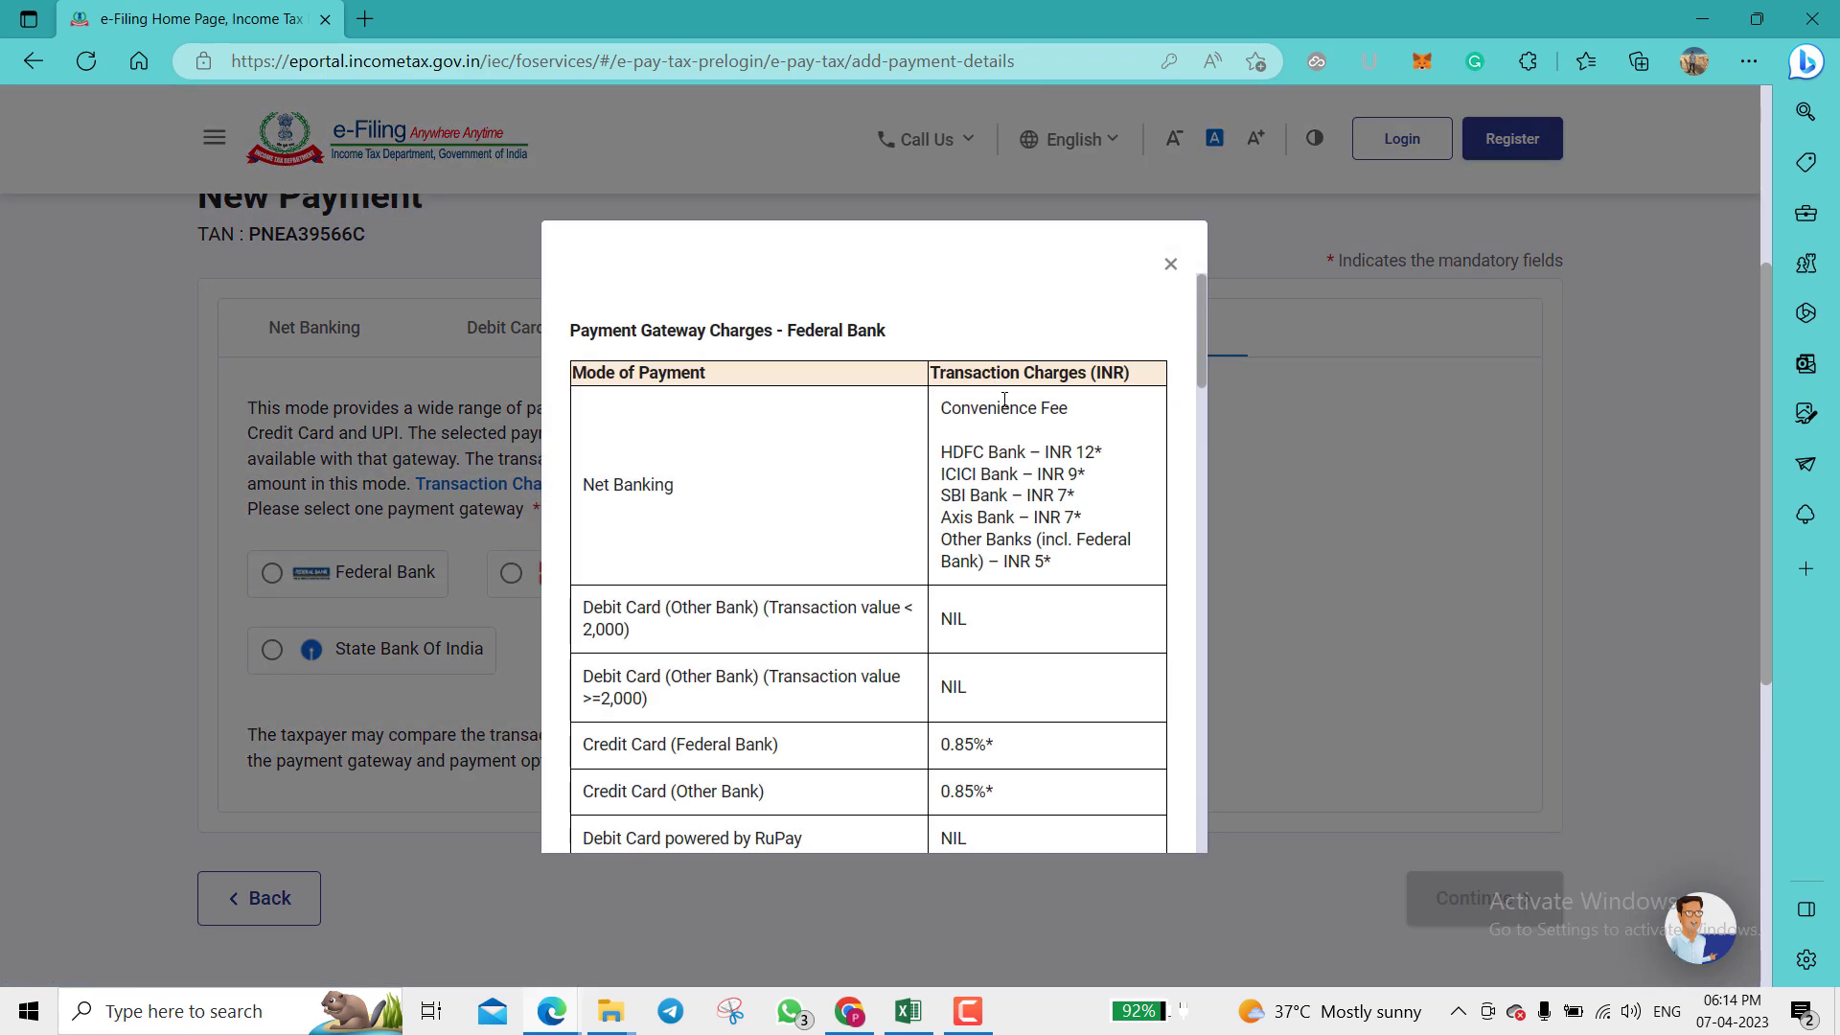
{"action": "scroll", "coordinate": [1004, 400], "scroll_direction": "down", "scroll_amount": 15}
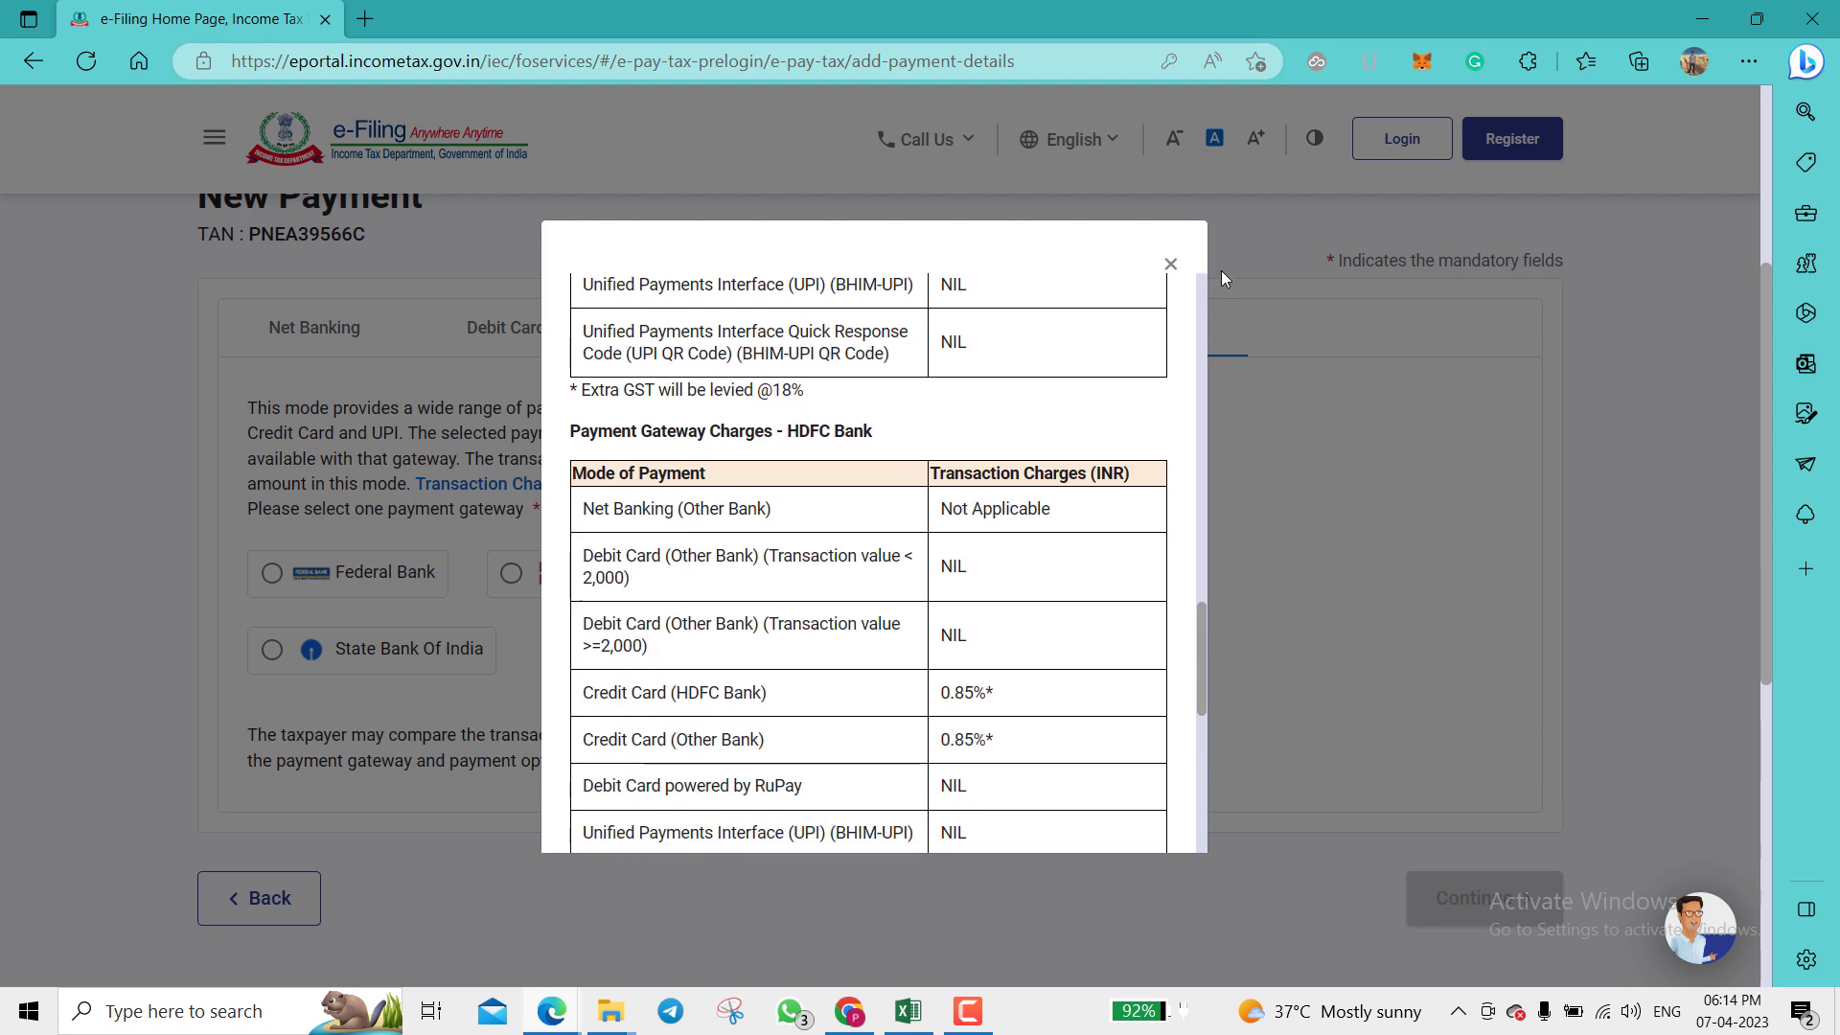
{"action": "left_click", "coordinate": [1170, 264]}
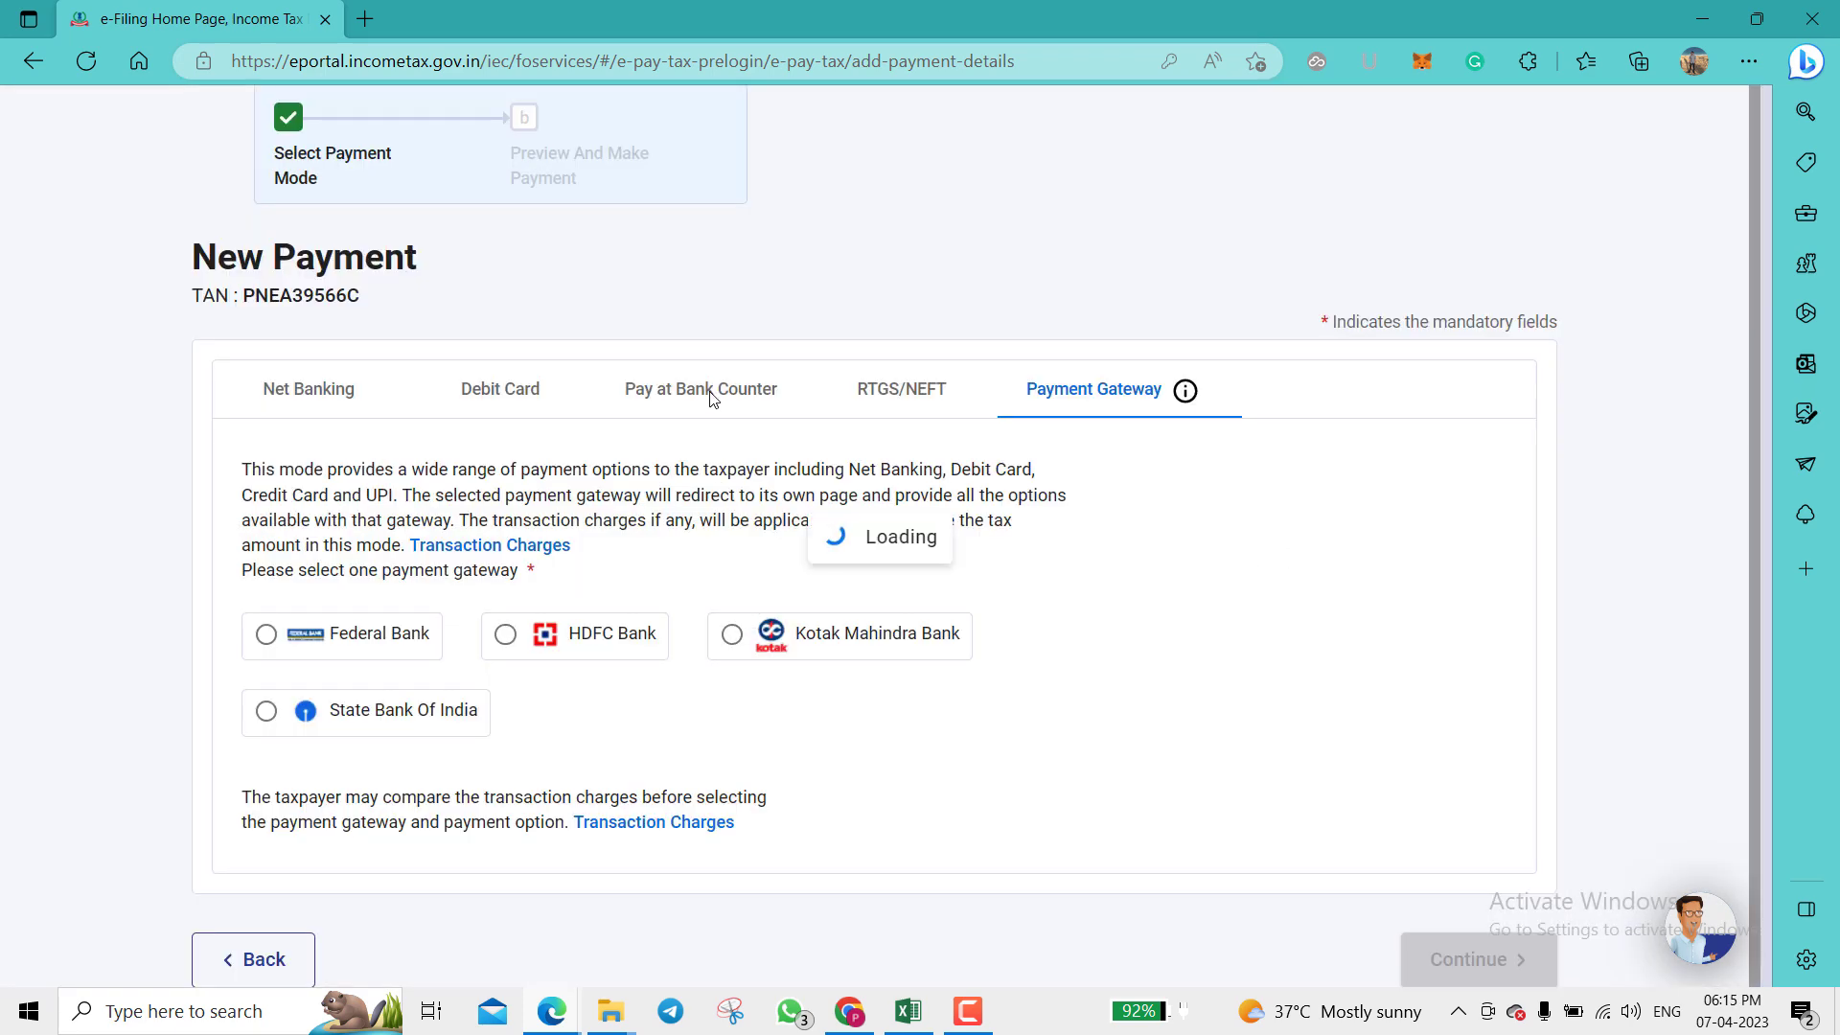
Step: Choose HDFC Bank under Net Banking and continue to the payment preview
{"action": "left_click", "coordinate": [308, 409]}
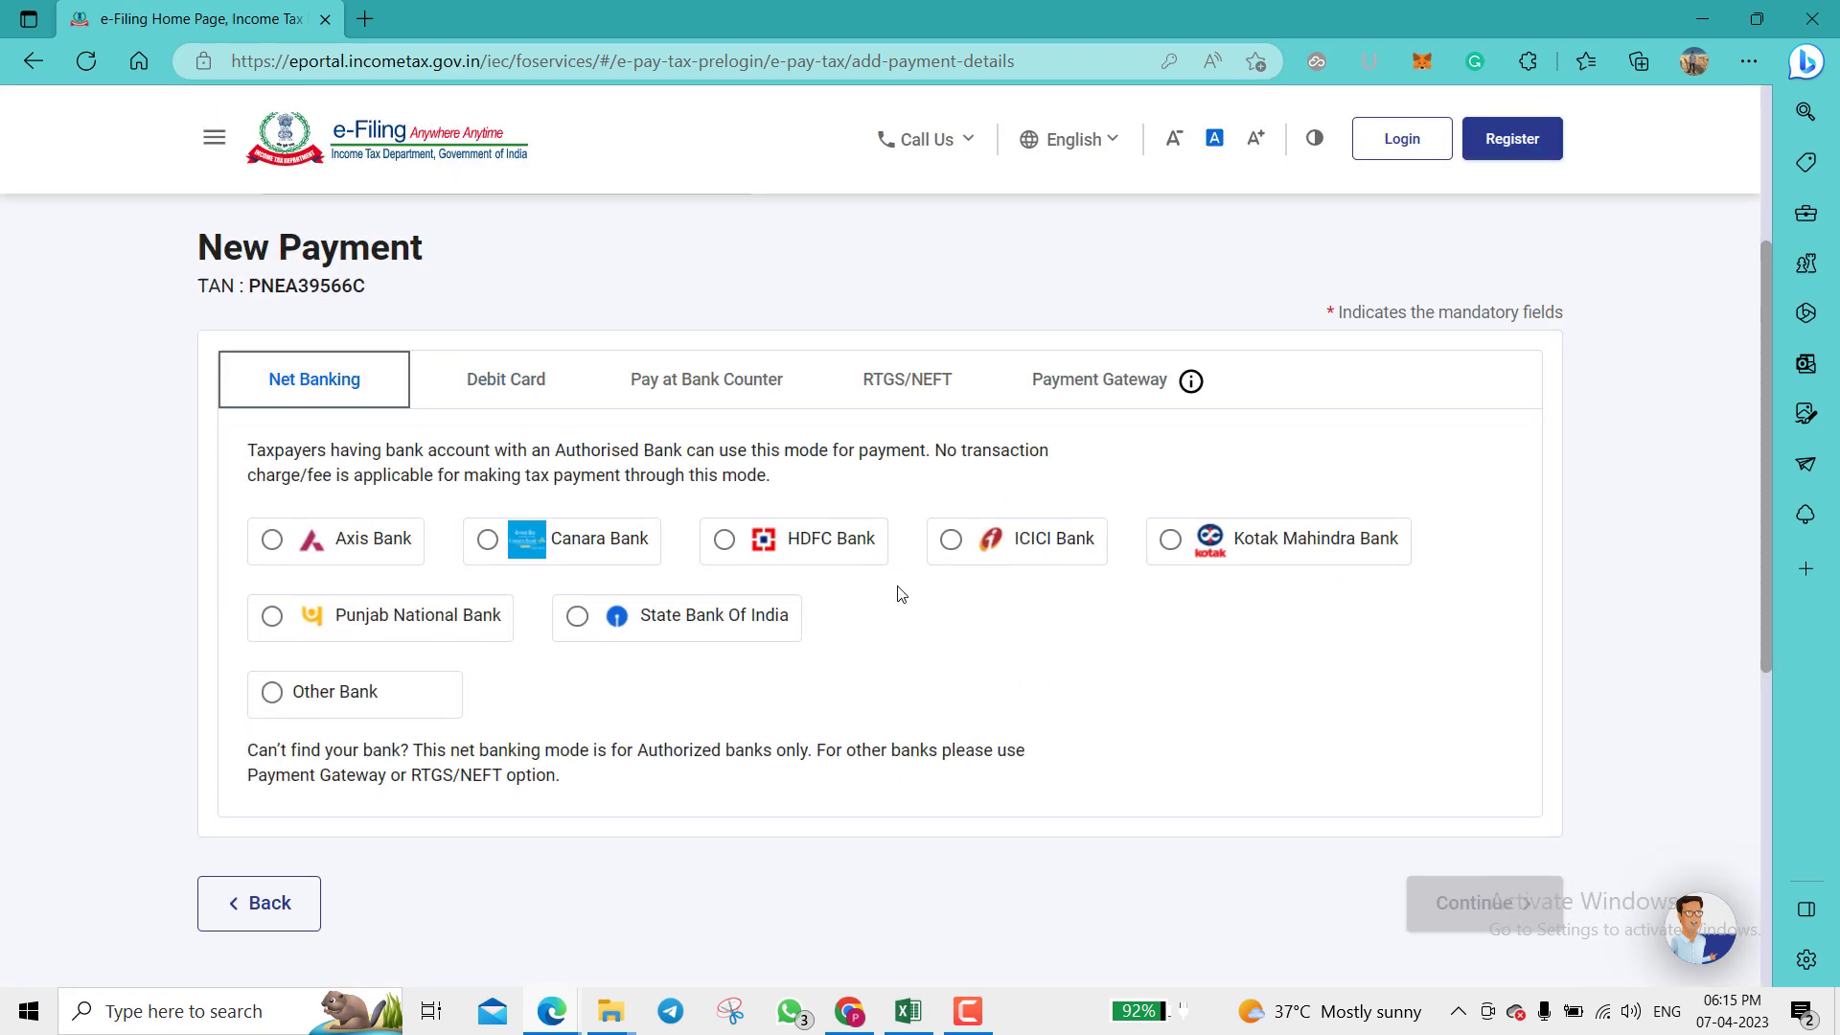
{"action": "scroll", "coordinate": [766, 537], "scroll_direction": "down", "scroll_amount": 1}
{"action": "left_click", "coordinate": [724, 511]}
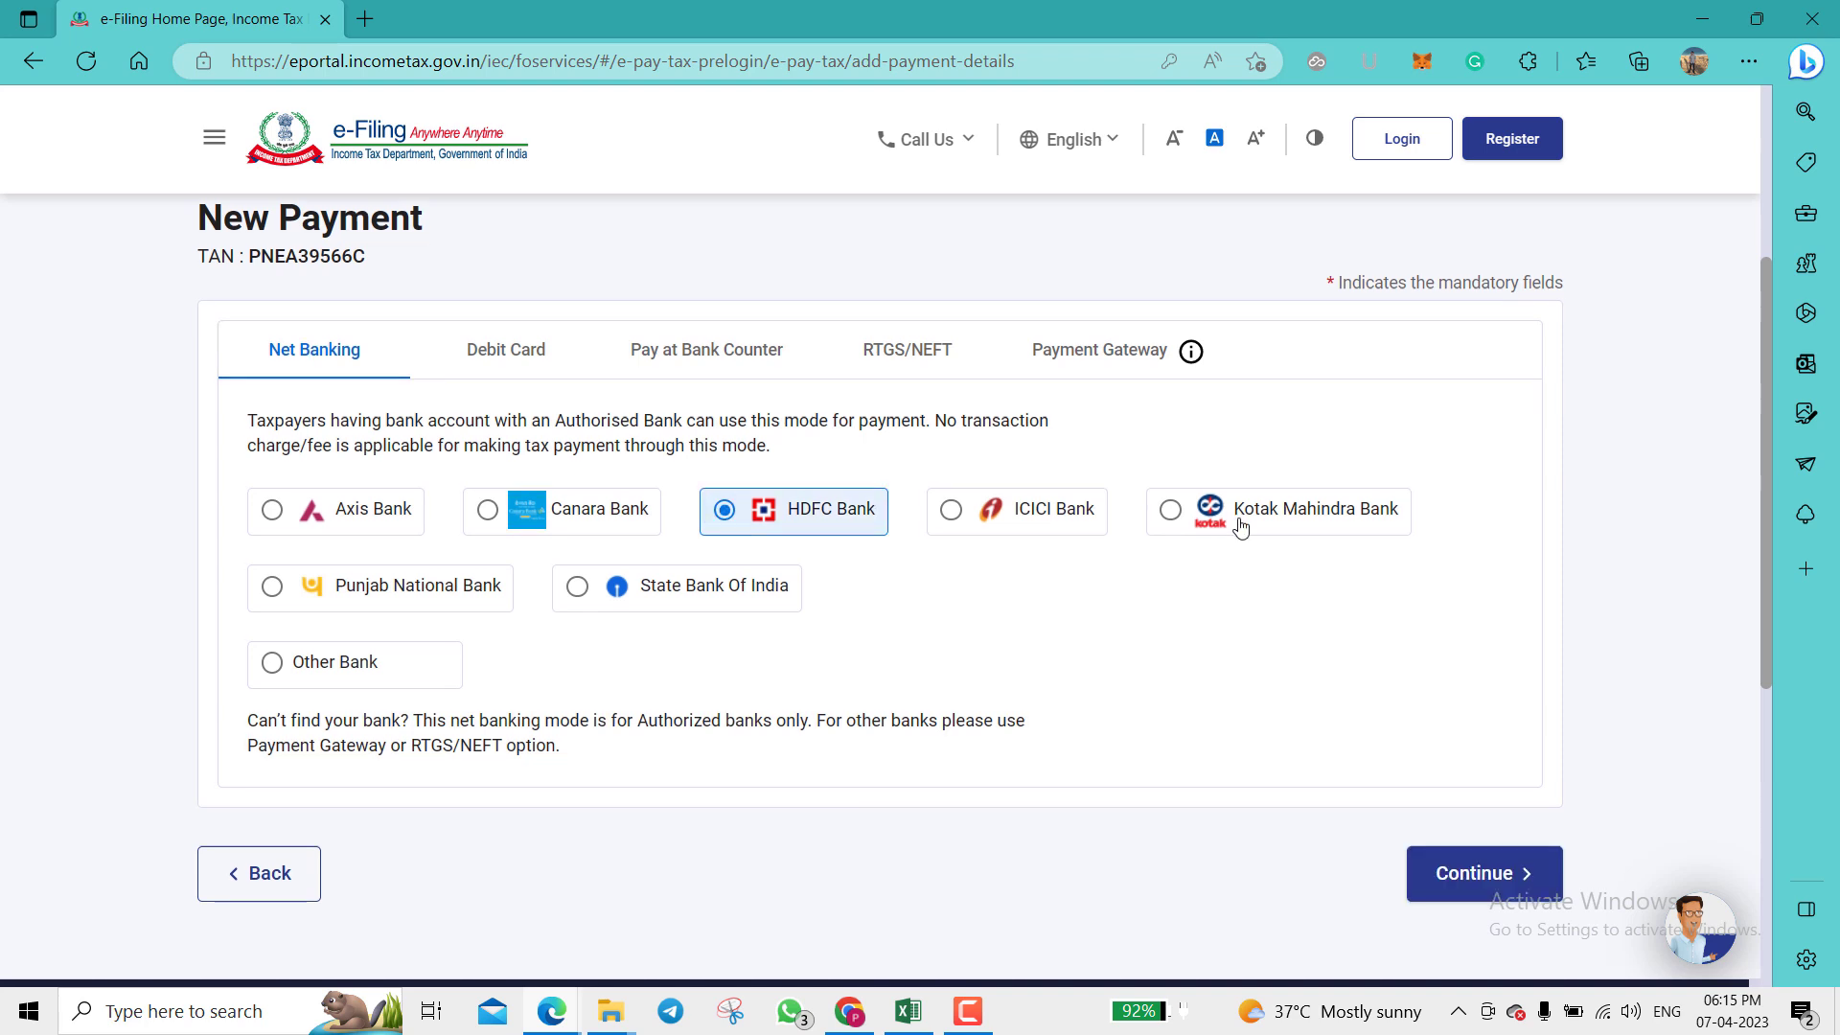
{"action": "scroll", "coordinate": [1238, 525], "scroll_direction": "down", "scroll_amount": 1}
{"action": "left_click", "coordinate": [1471, 778]}
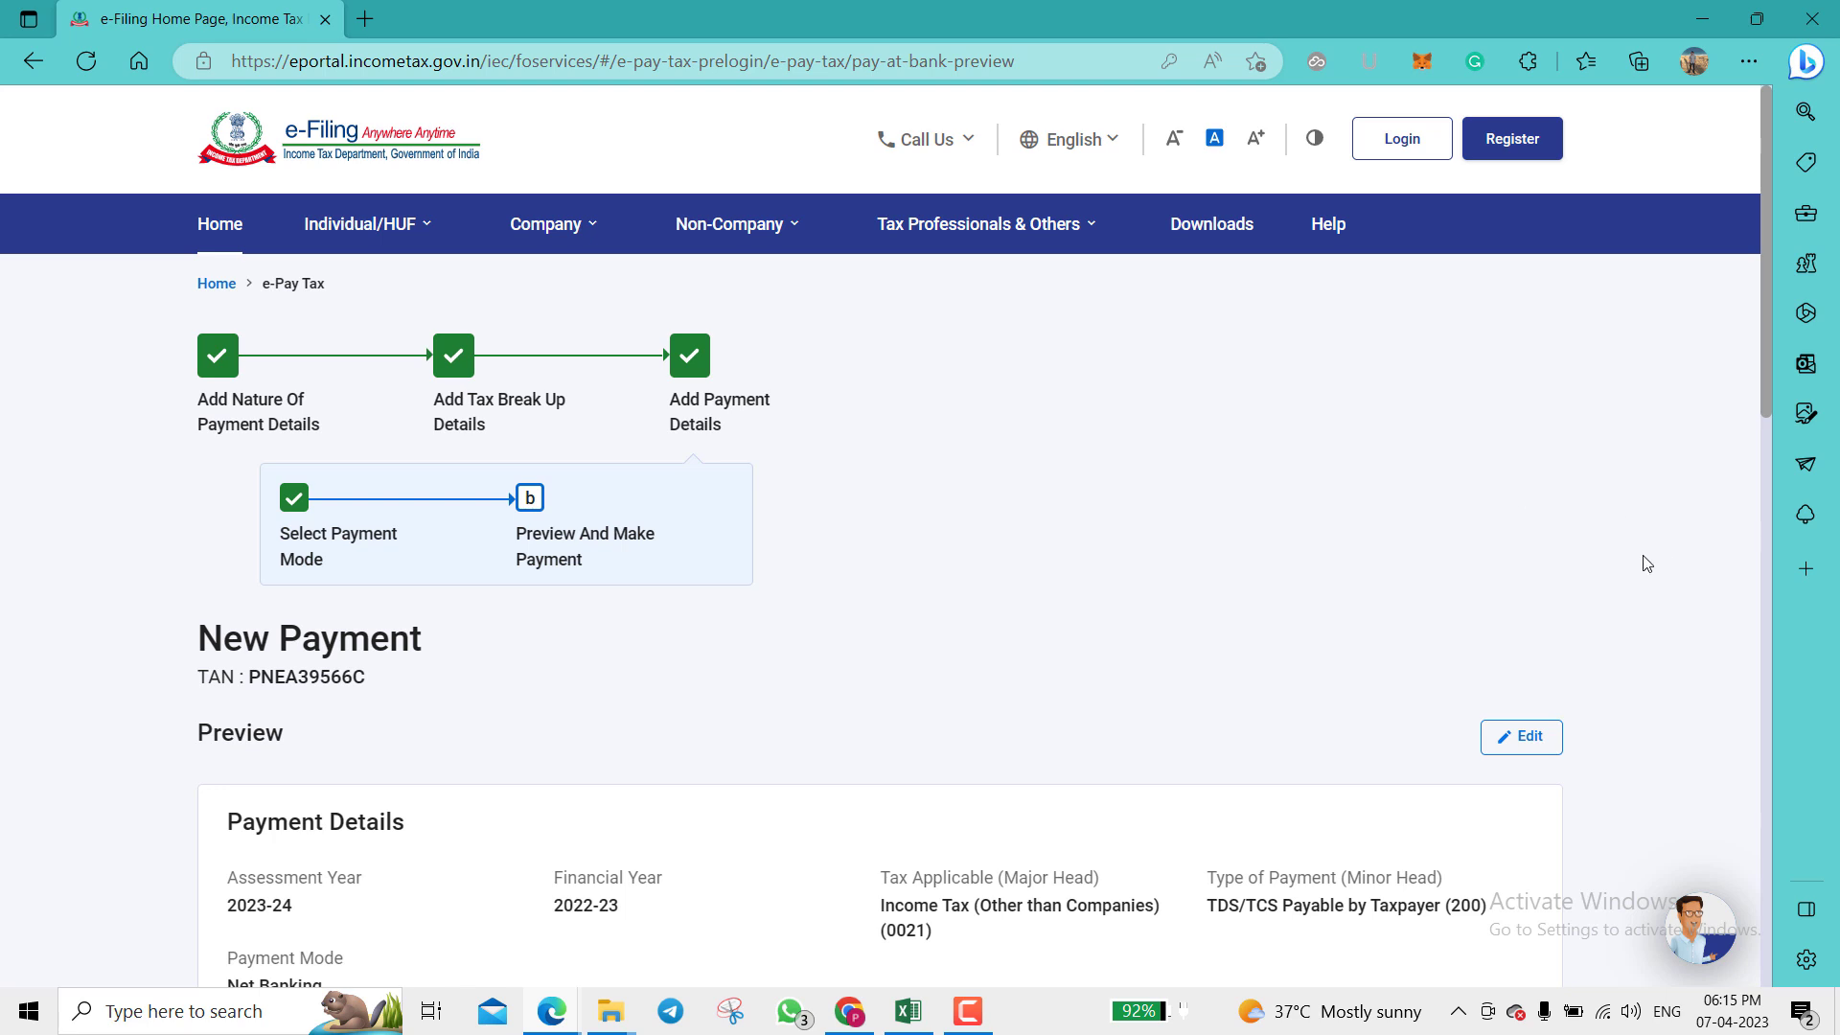
Step: Review the preview, choose Pay Now, accept the terms, and submit to the bank
{"action": "scroll", "coordinate": [1646, 564], "scroll_direction": "down", "scroll_amount": 3}
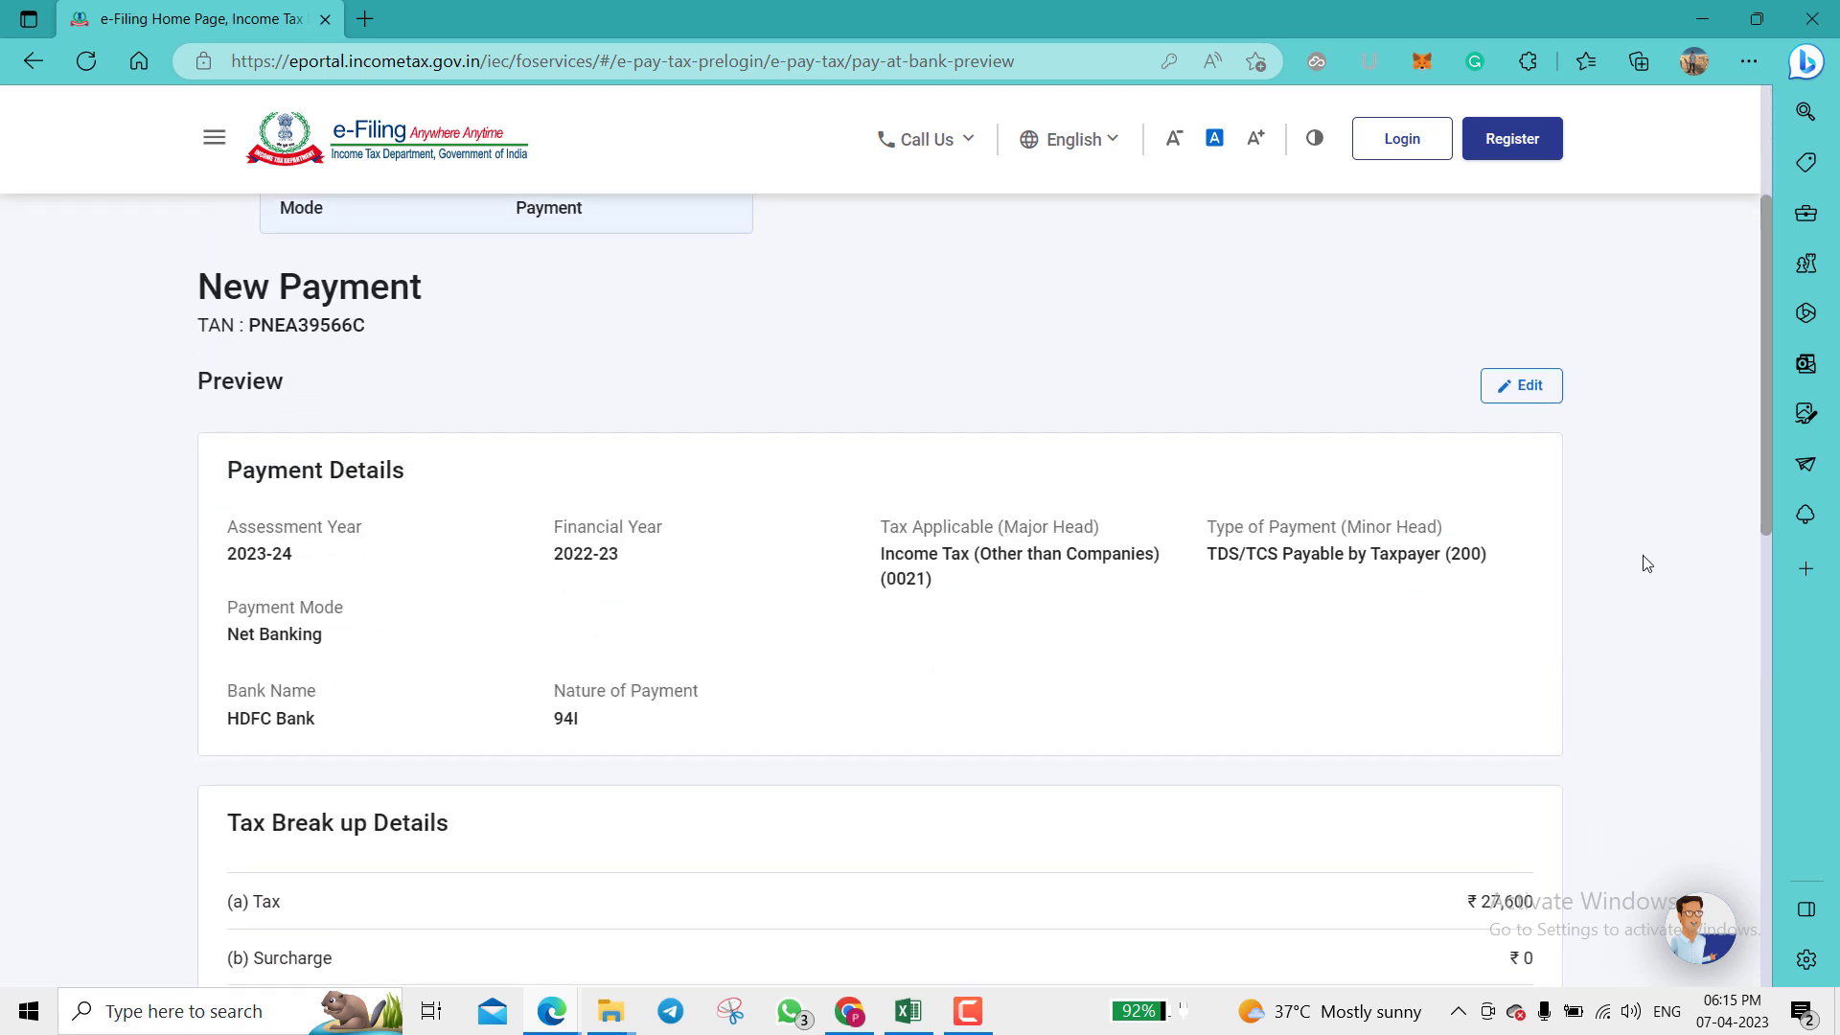
{"action": "scroll", "coordinate": [1643, 562], "scroll_direction": "down", "scroll_amount": 1}
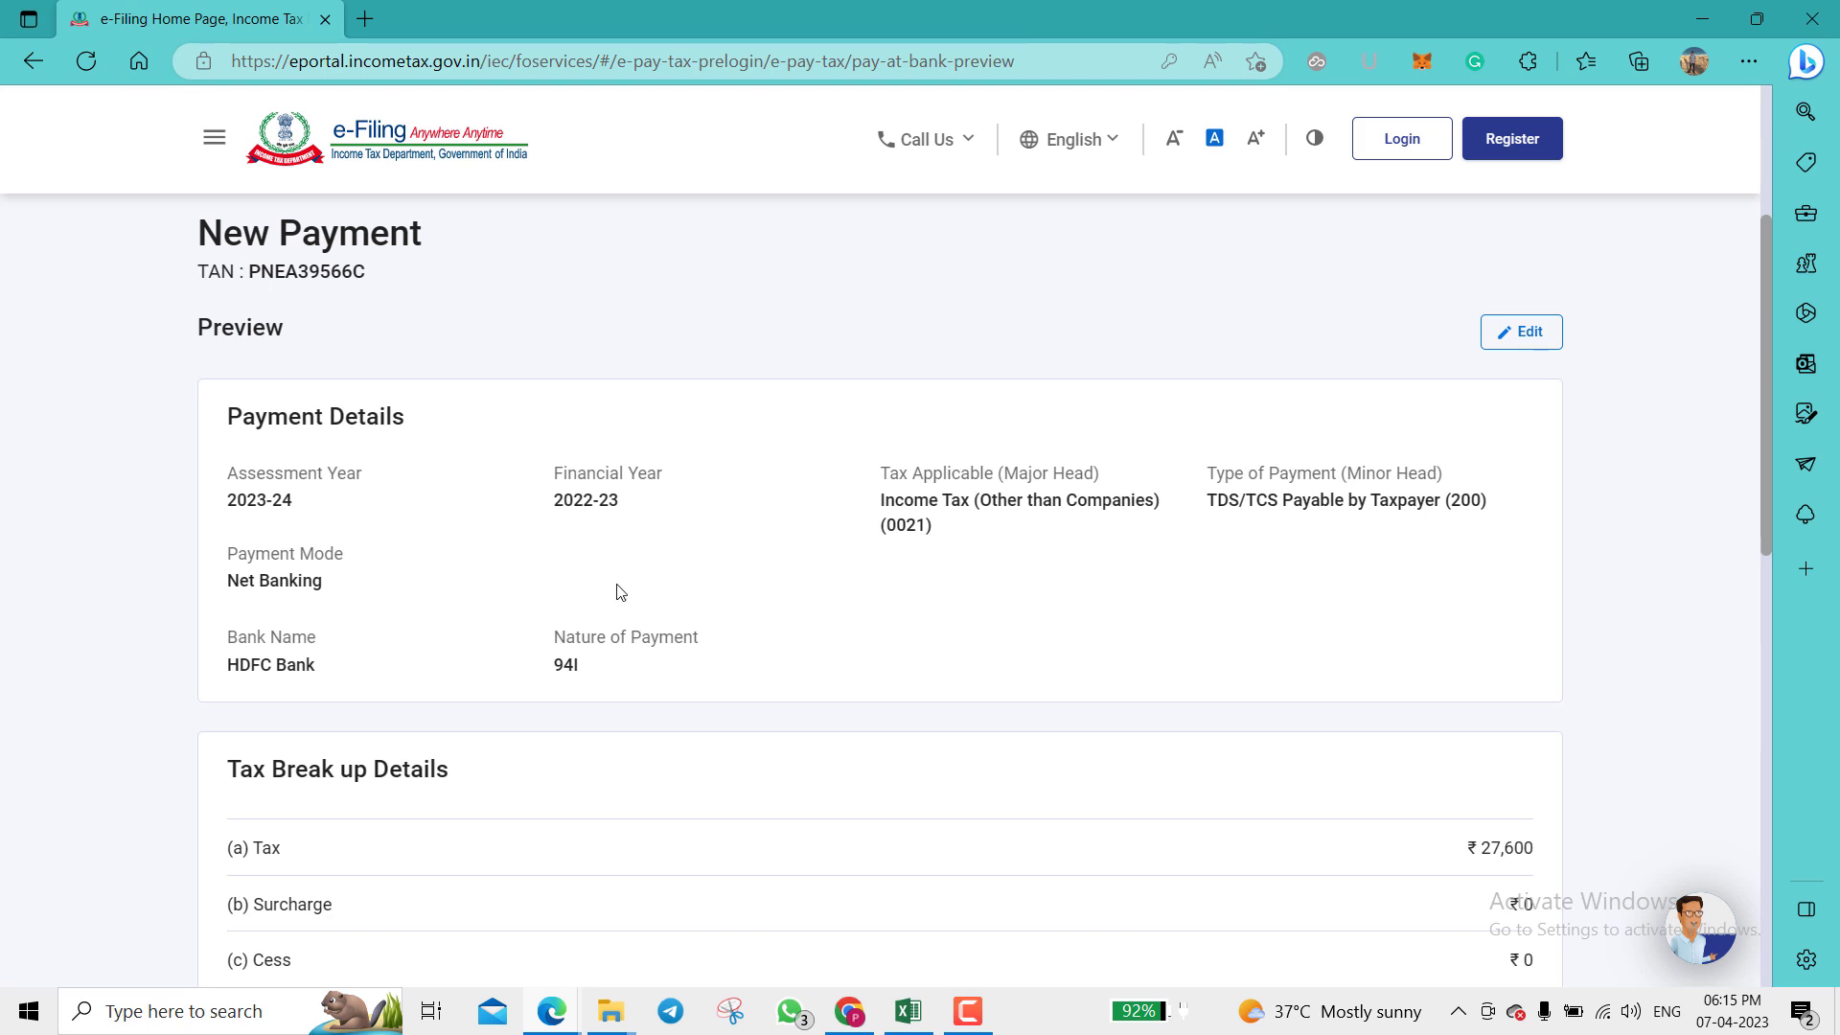
{"action": "scroll", "coordinate": [557, 683], "scroll_direction": "down", "scroll_amount": 1}
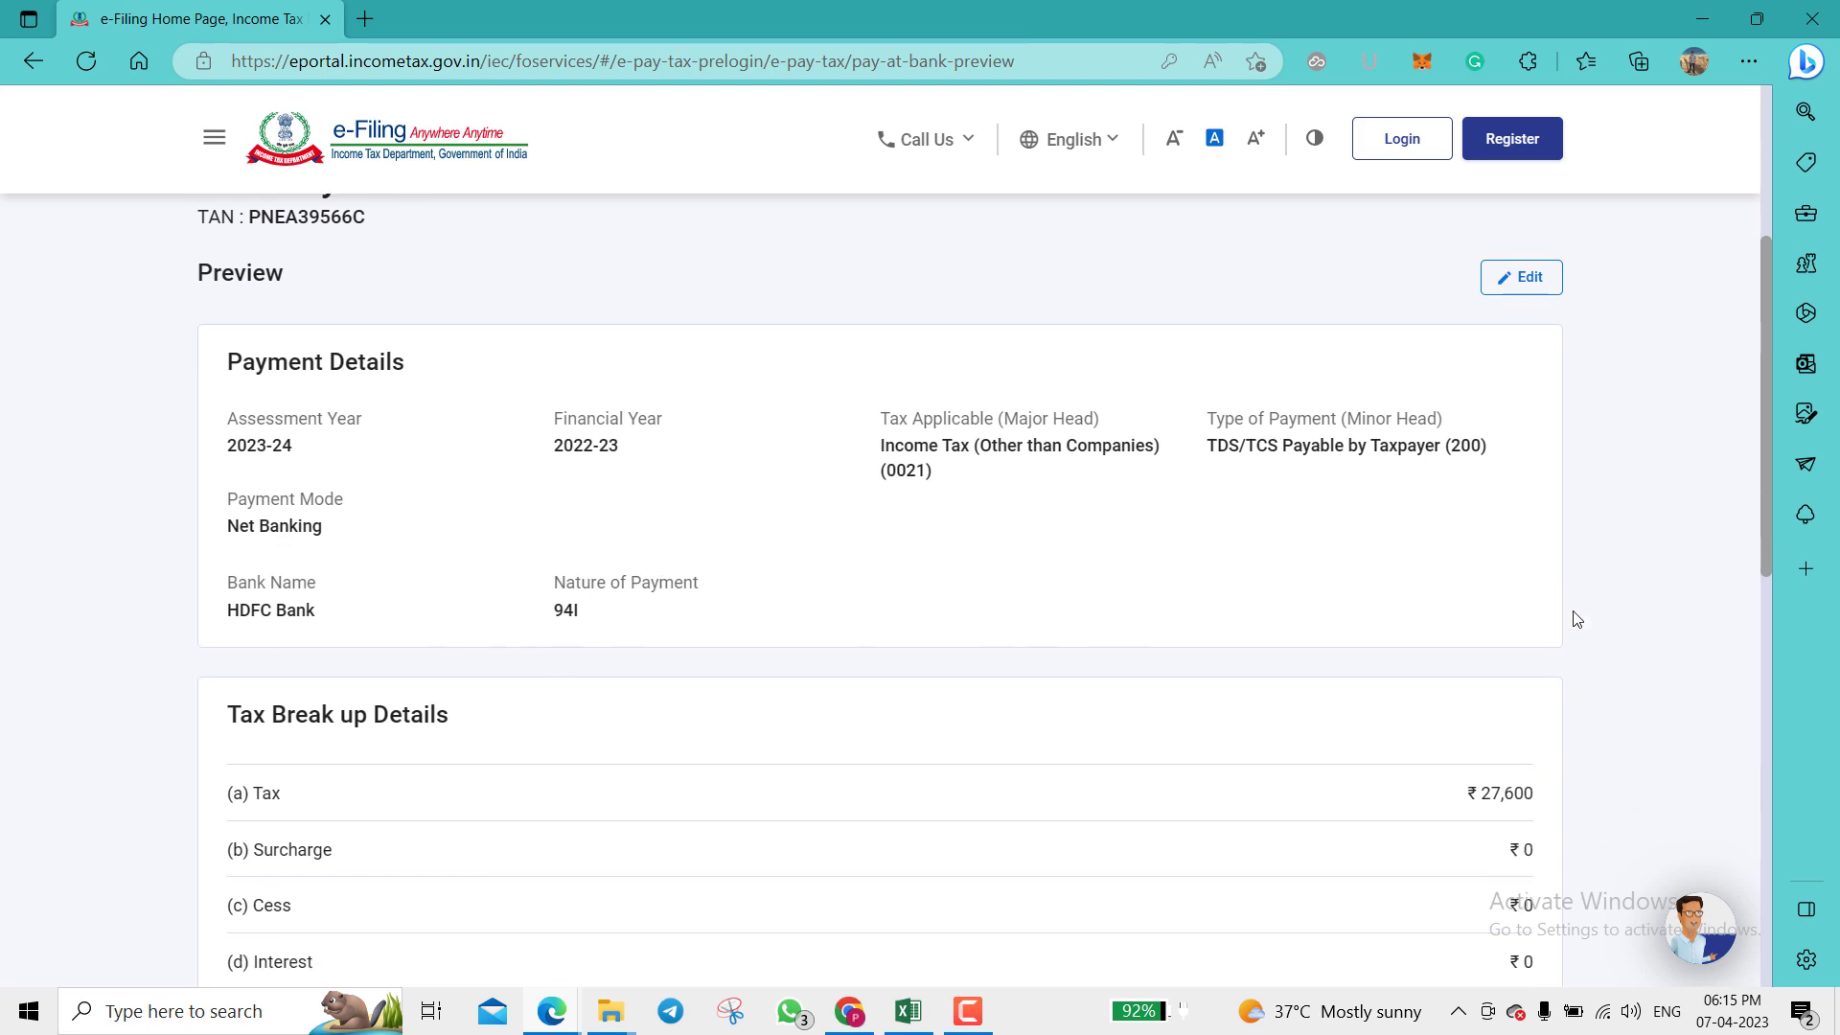
{"action": "scroll", "coordinate": [1552, 595], "scroll_direction": "down", "scroll_amount": 3}
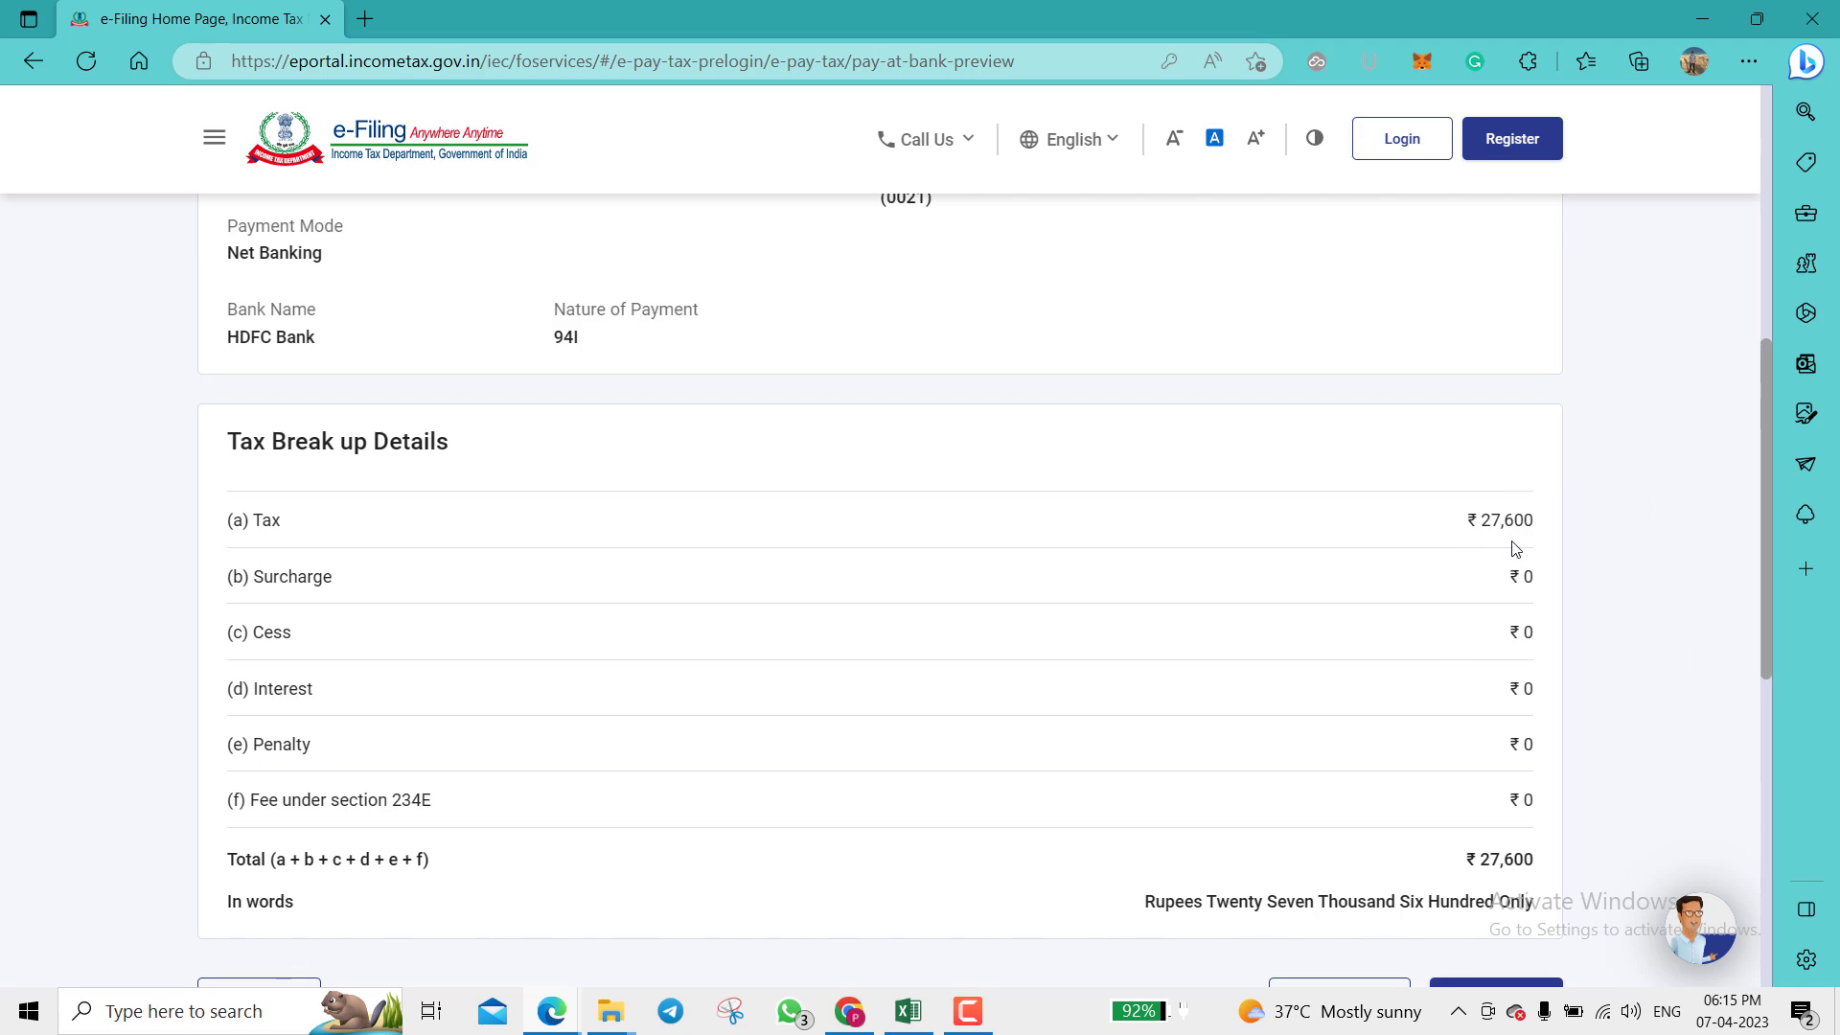
{"action": "scroll", "coordinate": [1554, 589], "scroll_direction": "down", "scroll_amount": 4}
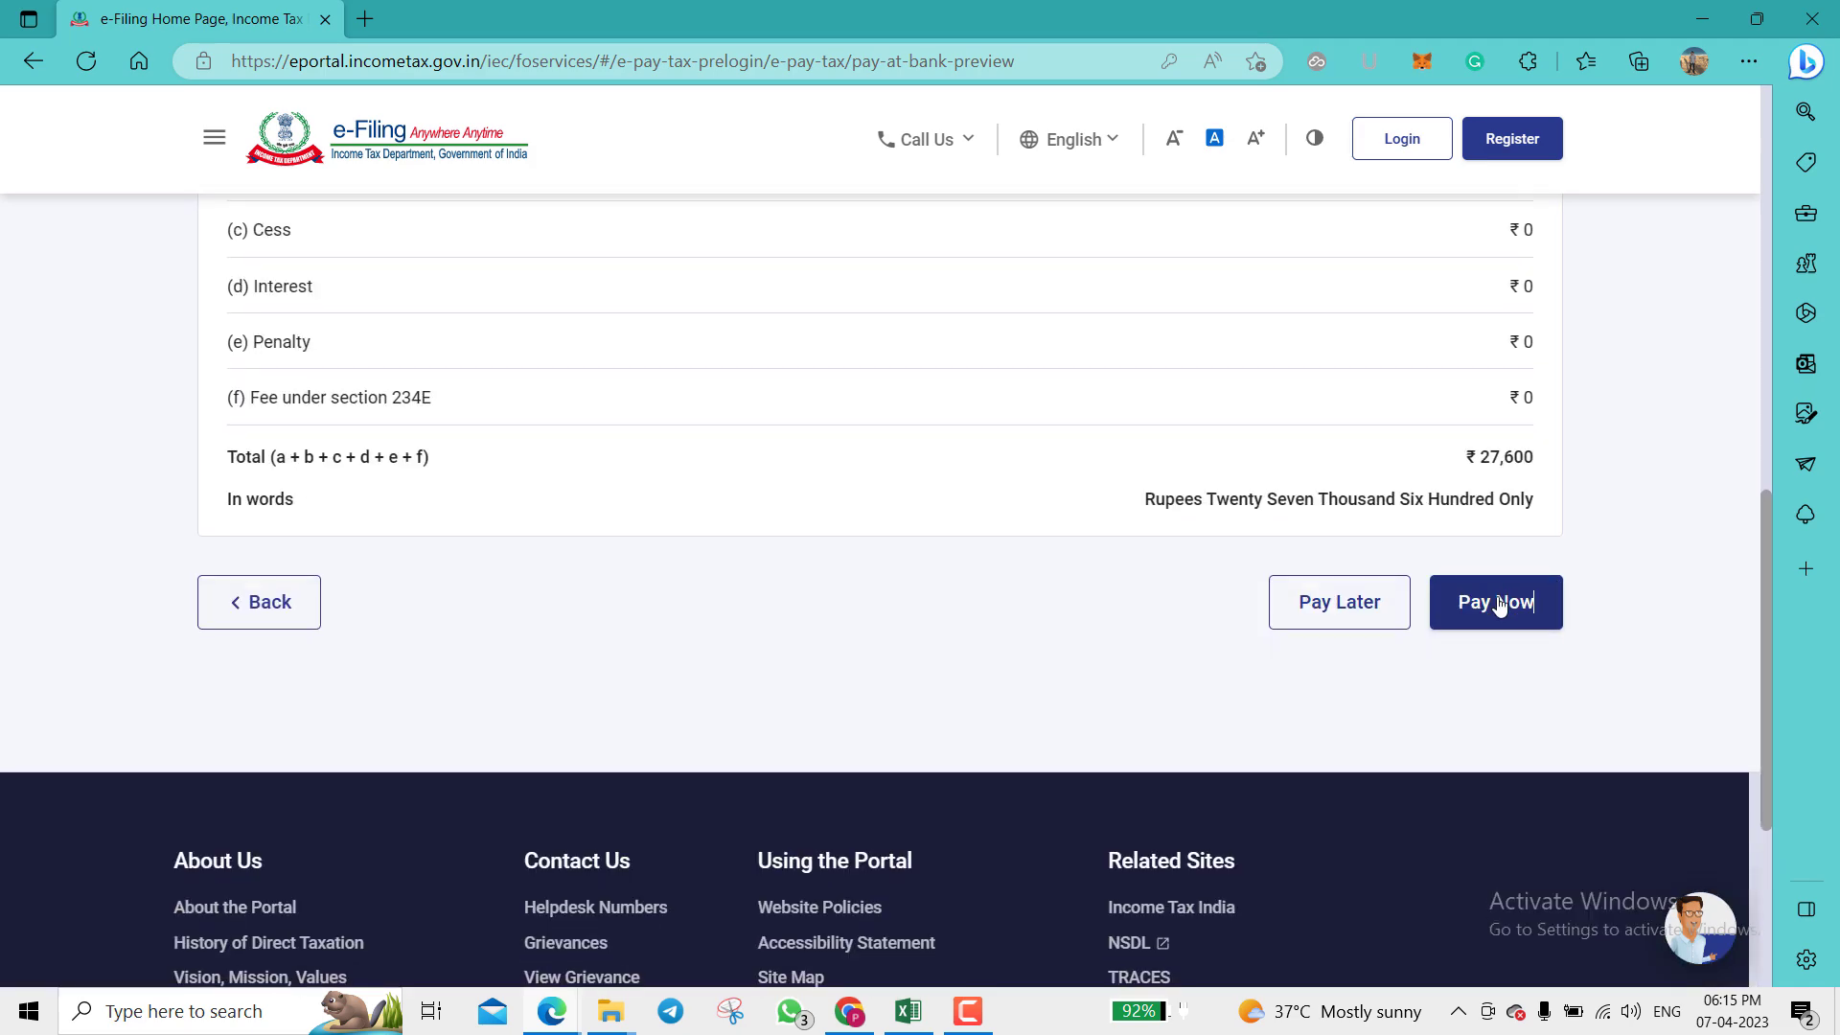
{"action": "left_click", "coordinate": [1500, 605]}
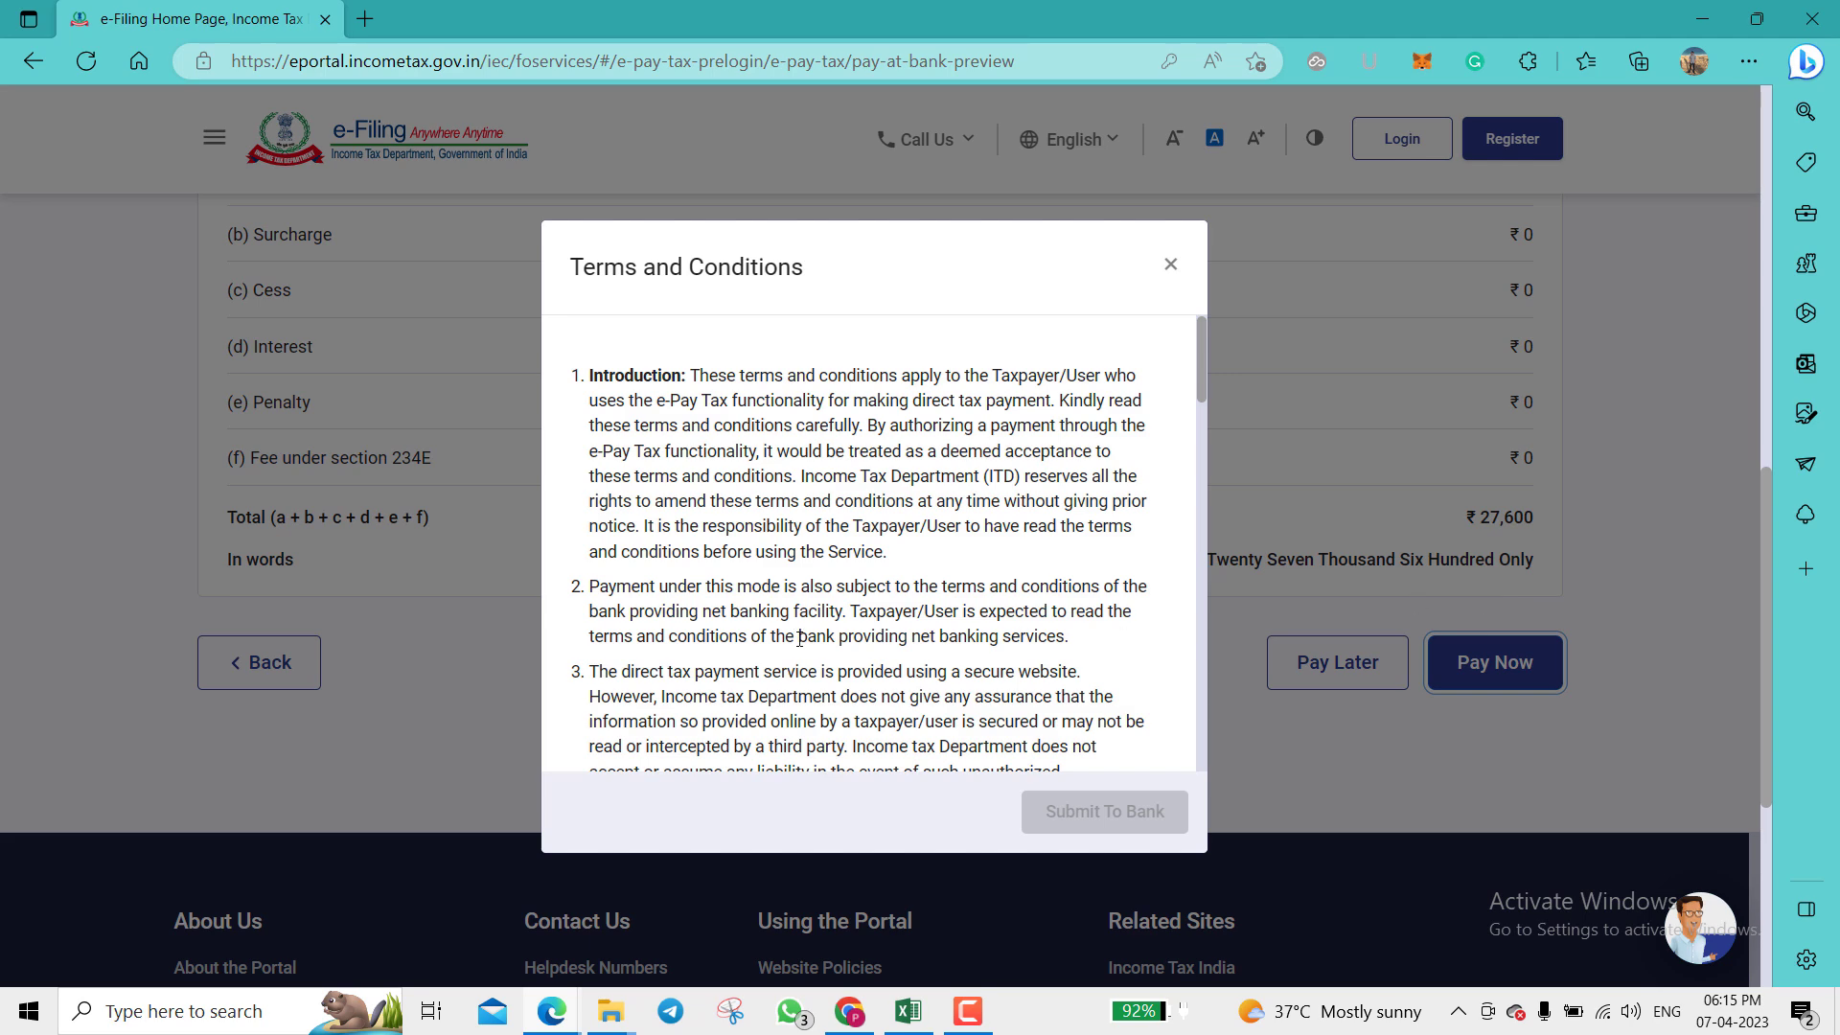
{"action": "scroll", "coordinate": [800, 641], "scroll_direction": "down", "scroll_amount": 5}
{"action": "scroll", "coordinate": [799, 640], "scroll_direction": "down", "scroll_amount": 10}
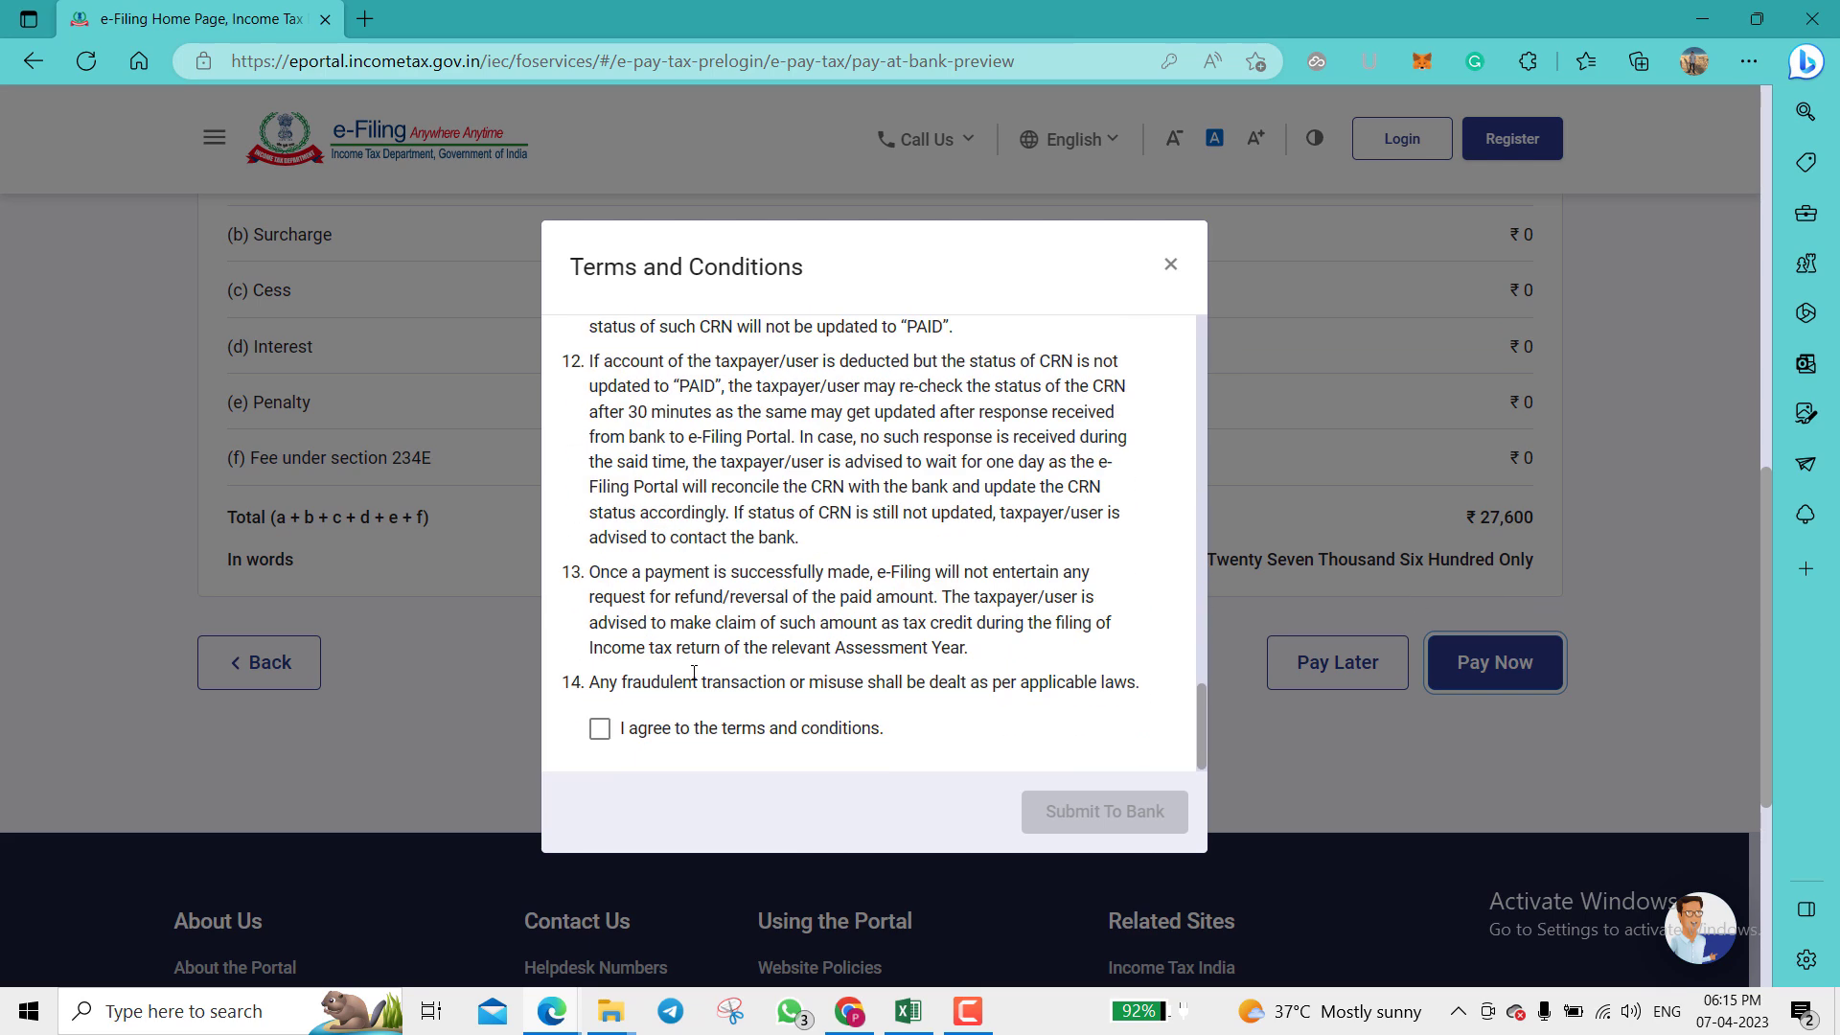
{"action": "left_click", "coordinate": [598, 731]}
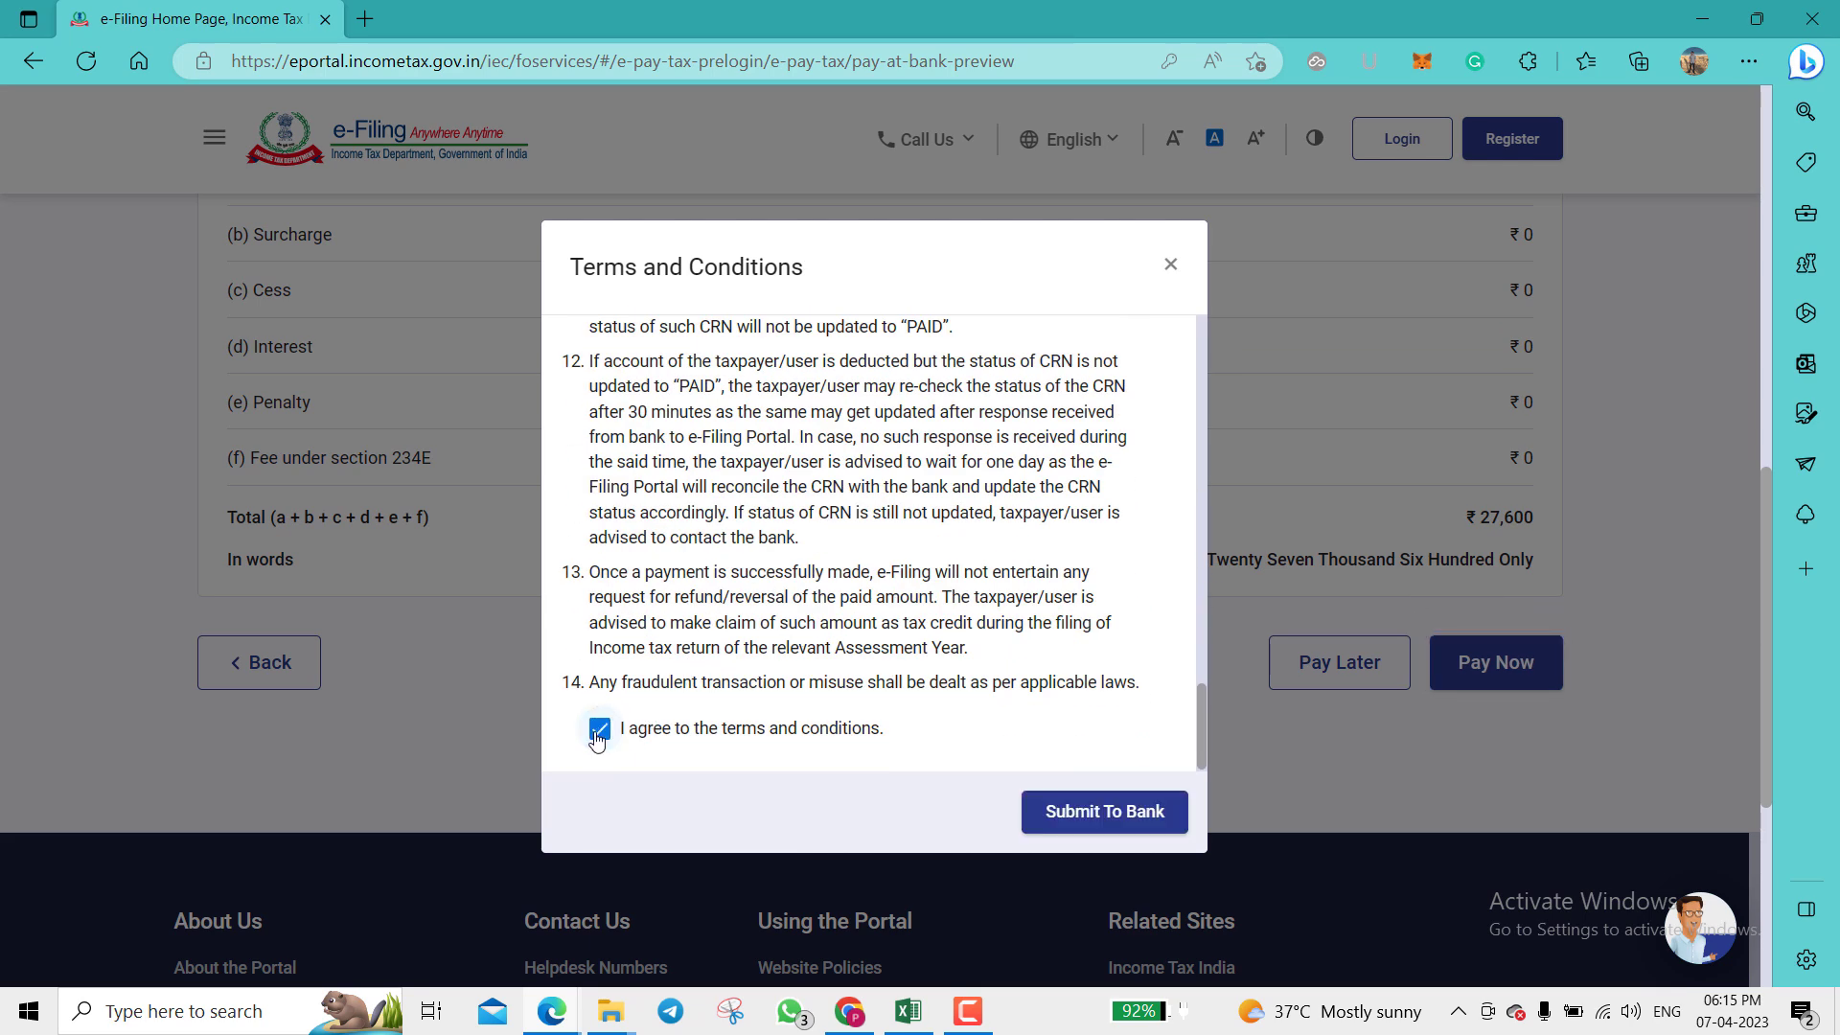
{"action": "left_click", "coordinate": [1087, 812]}
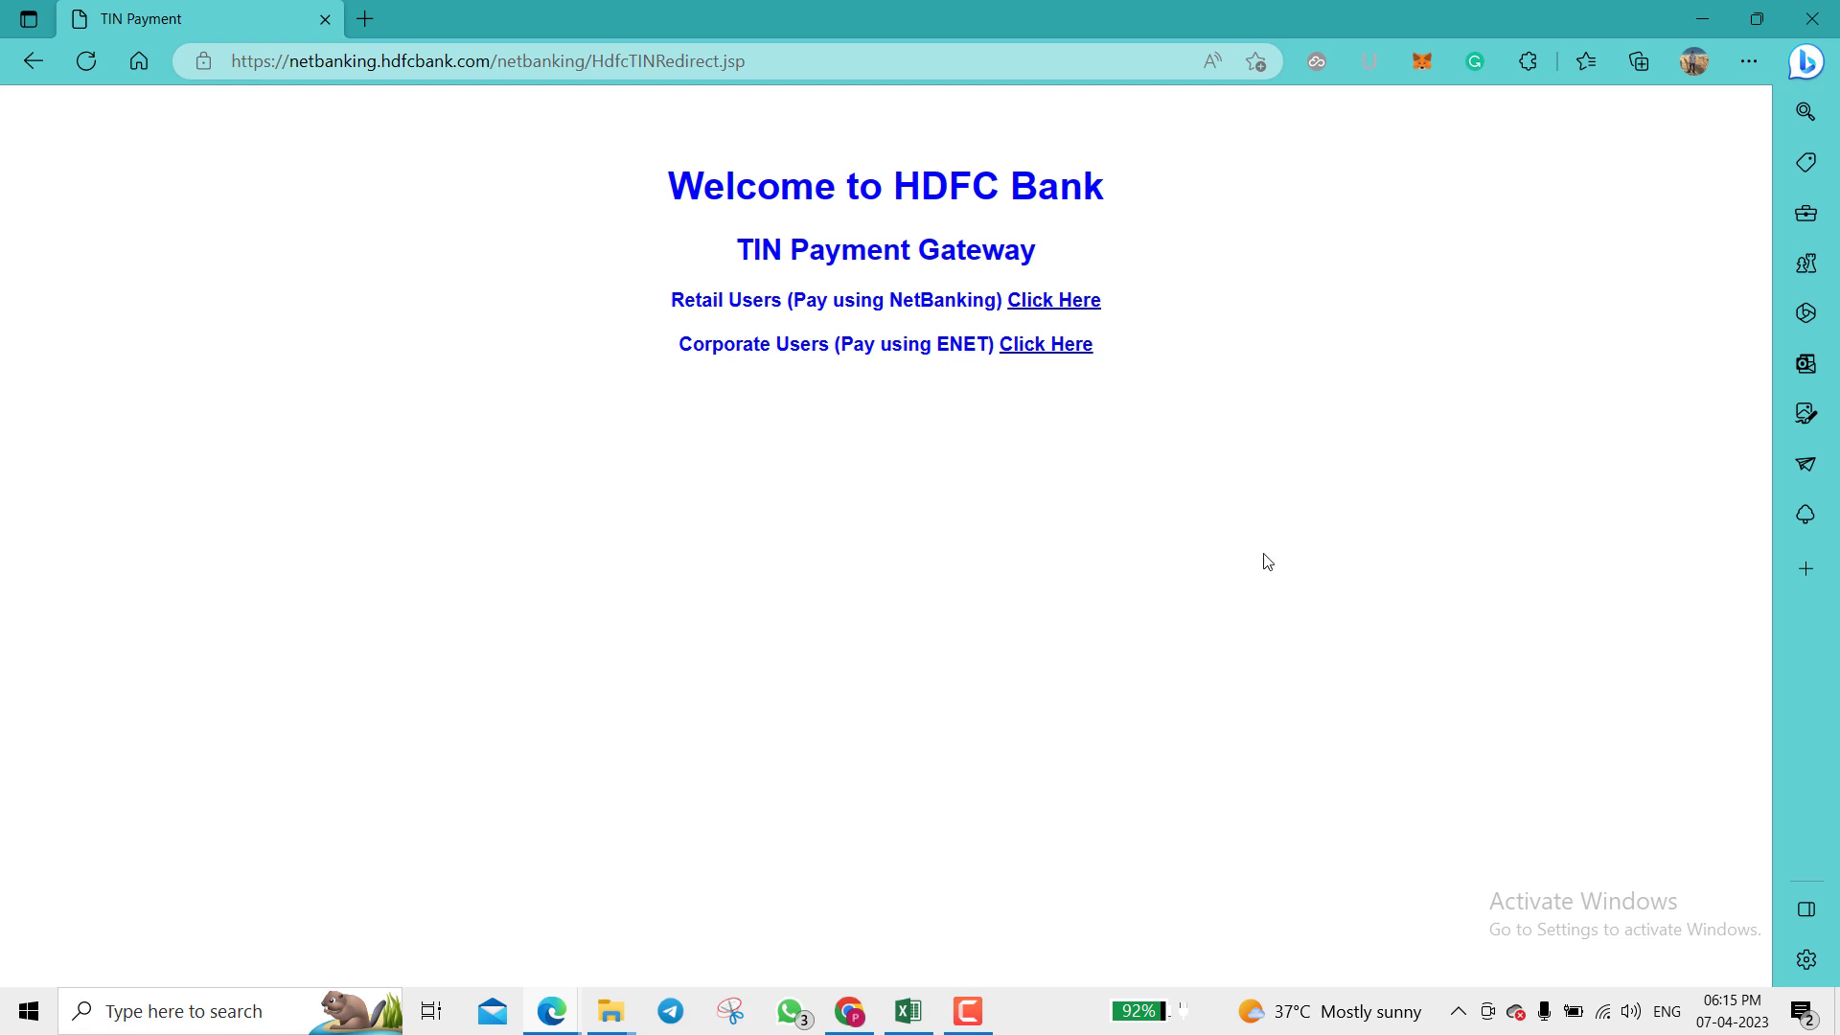
Step: Continue as a Retail User into HDFC NetBanking to authorise the payment
{"action": "left_click", "coordinate": [1071, 302]}
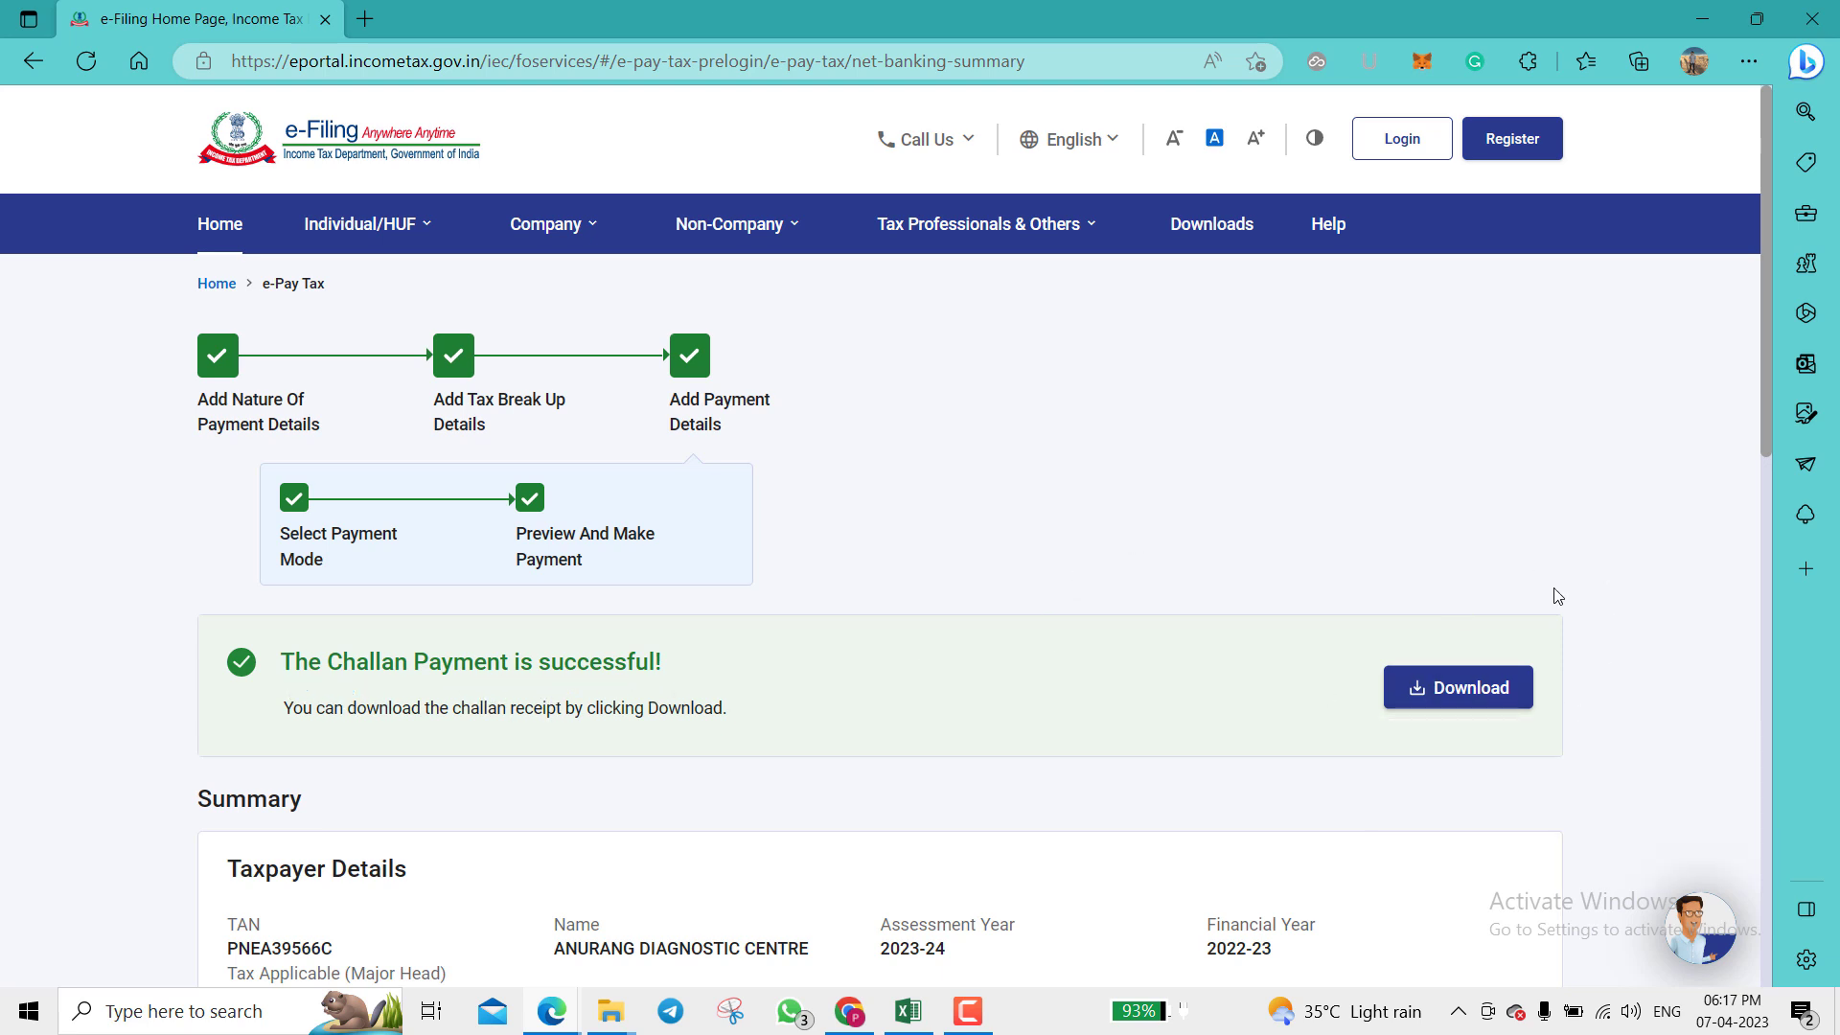
Step: Download the challan receipt PDF and review the ₹27,600 payment summary
{"action": "left_click", "coordinate": [1469, 692]}
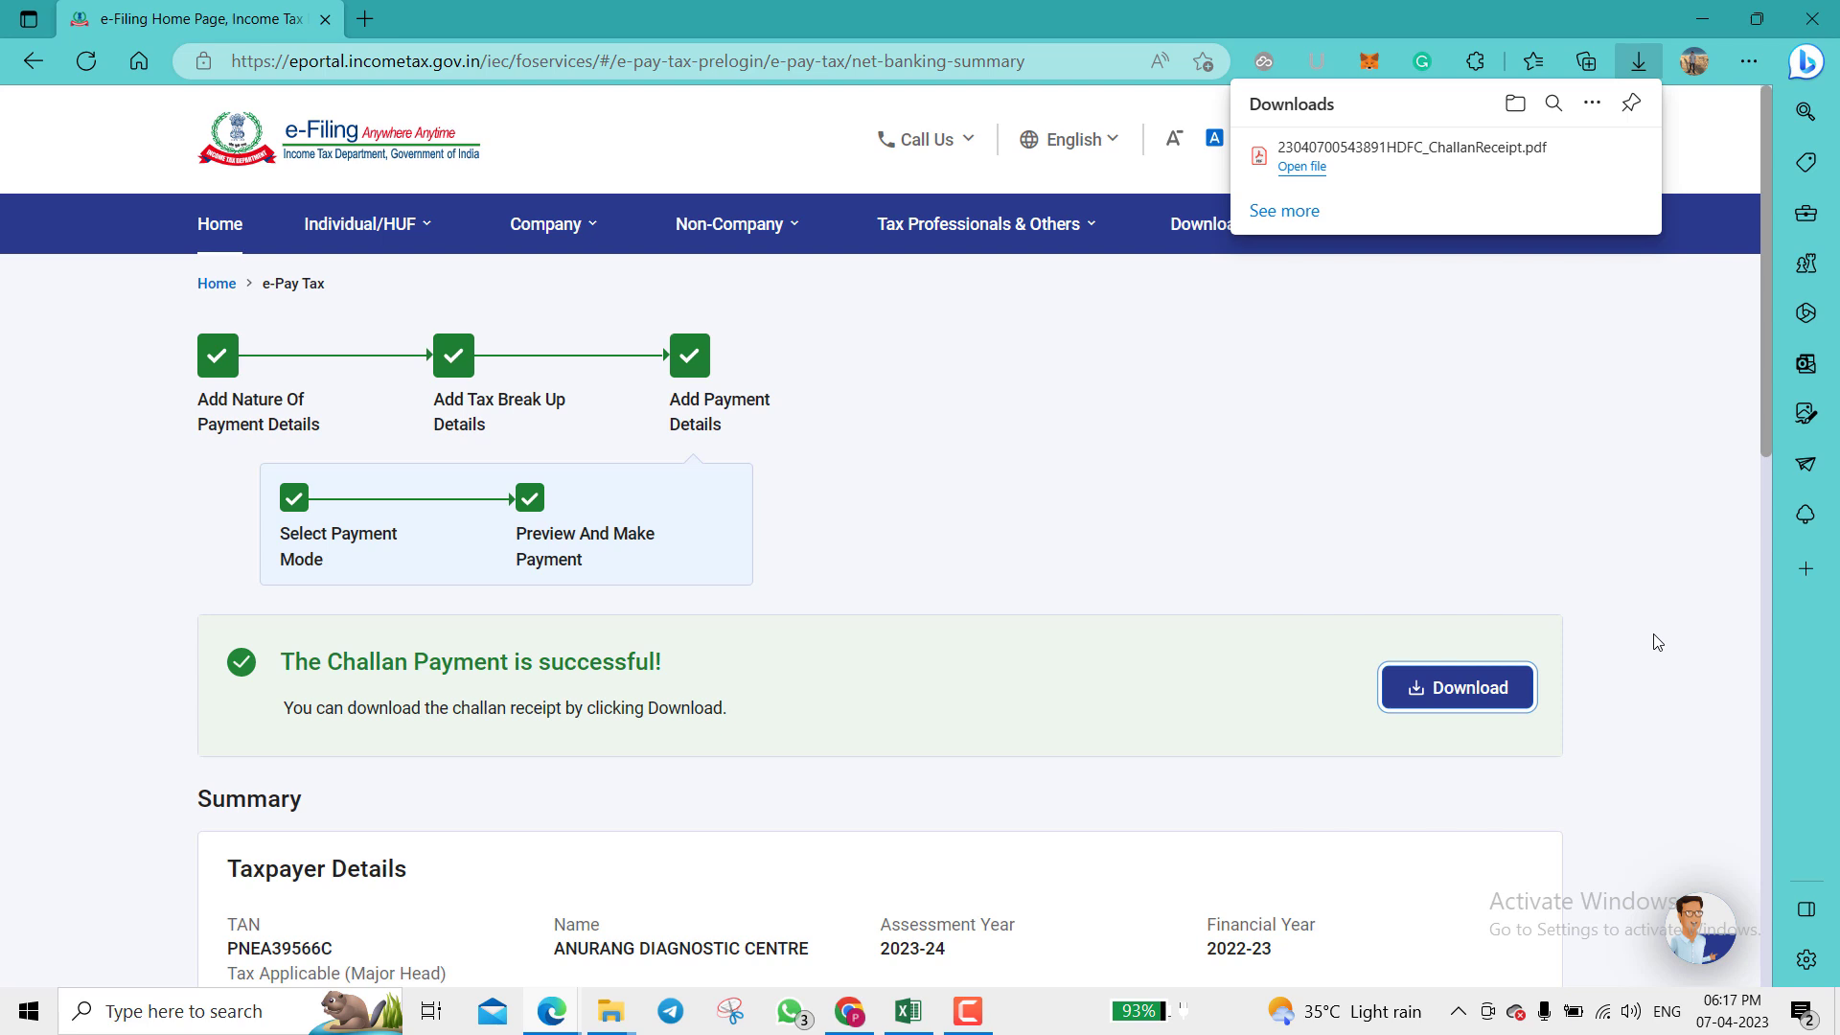
{"action": "scroll", "coordinate": [1658, 642], "scroll_direction": "down", "scroll_amount": 3}
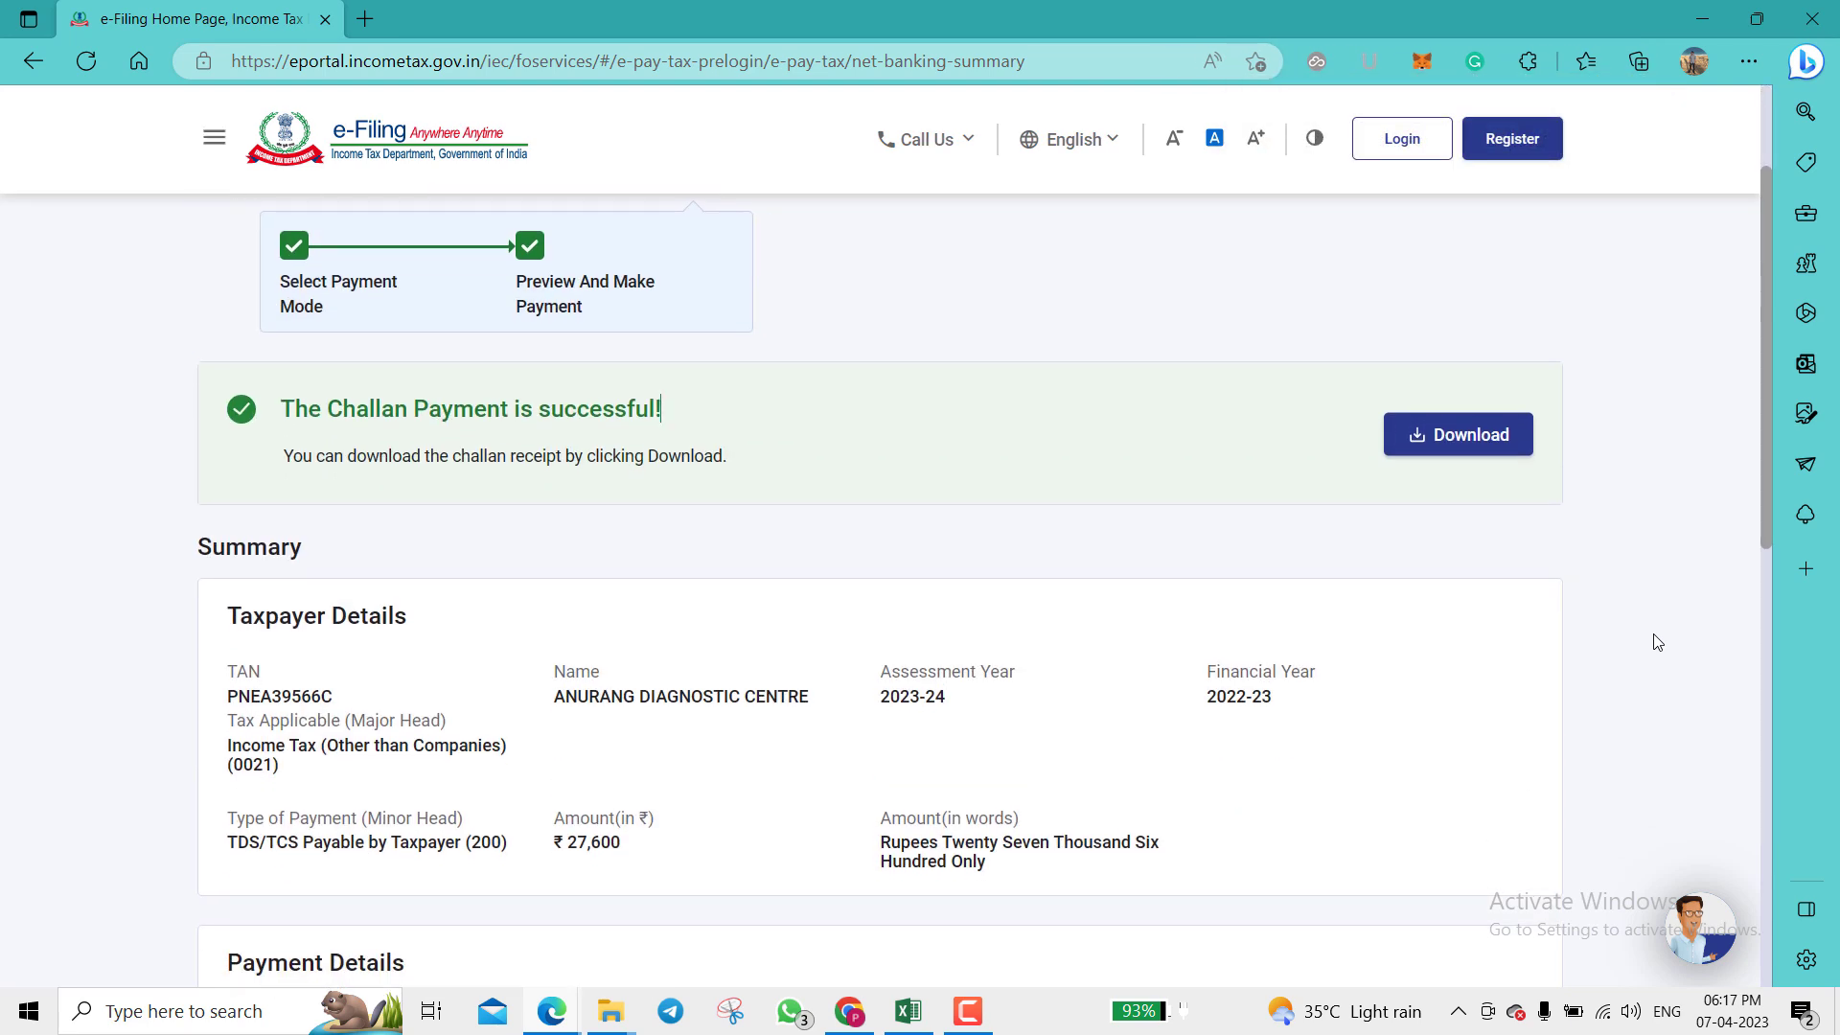